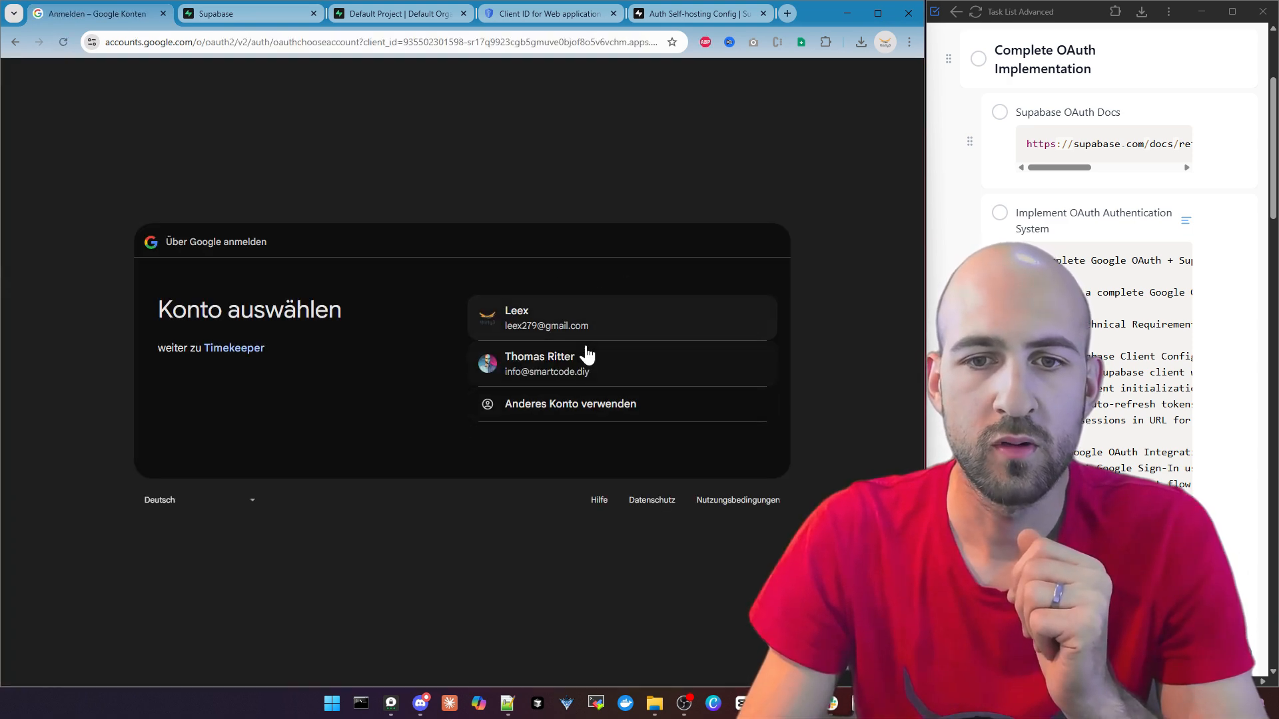
Sign in to Timekeeper with the second Google account, reset the page zoom, and check the signed-in profile on the dashboard
click(588, 365)
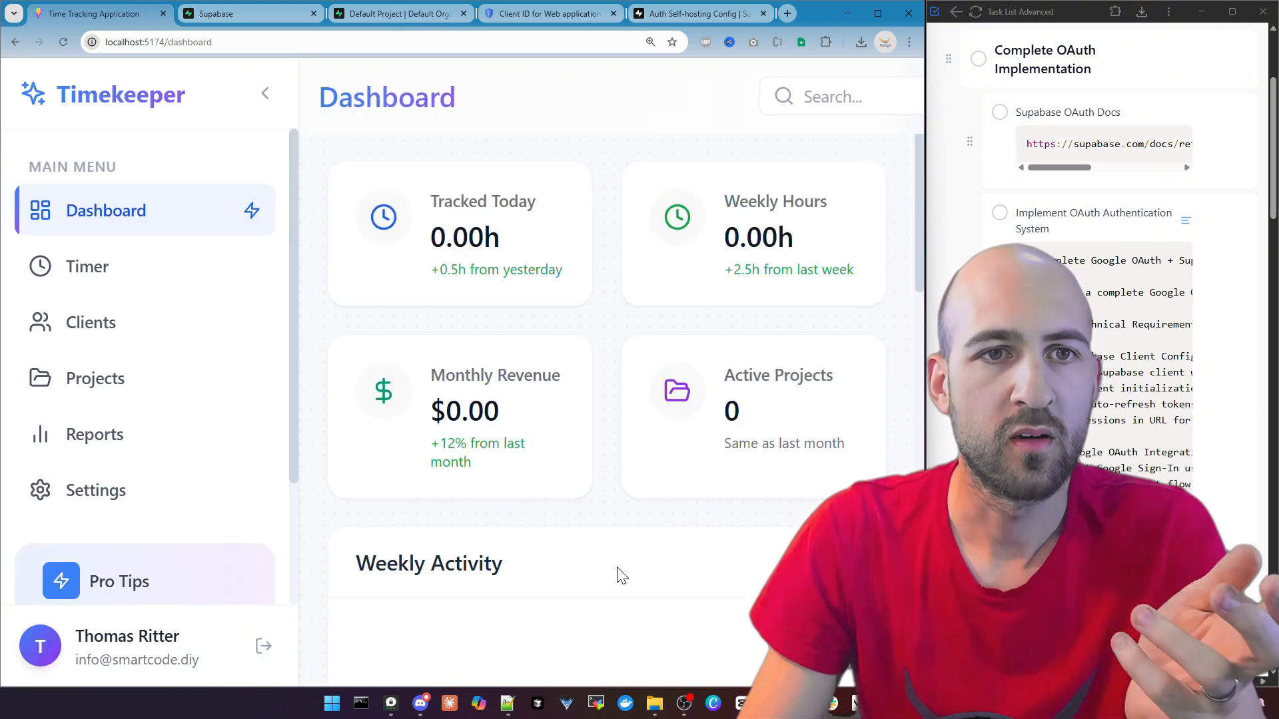
key(ctrl+0)
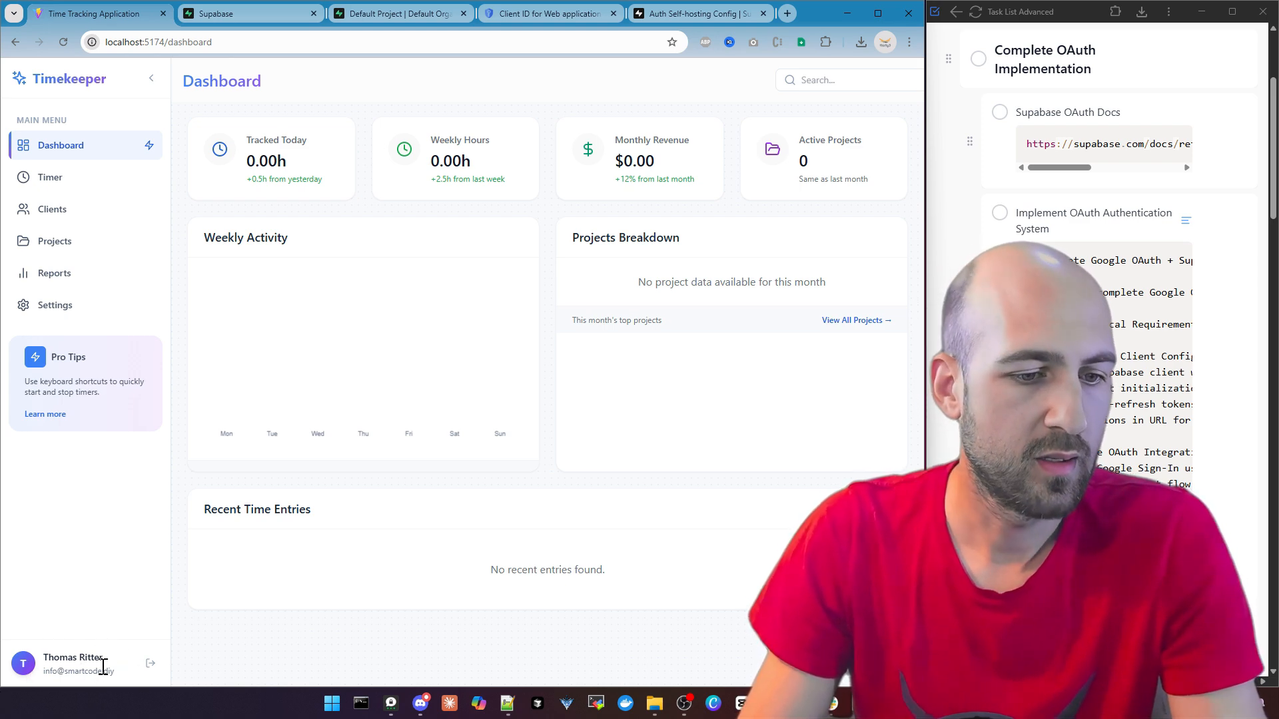
drag(69, 663, 111, 672)
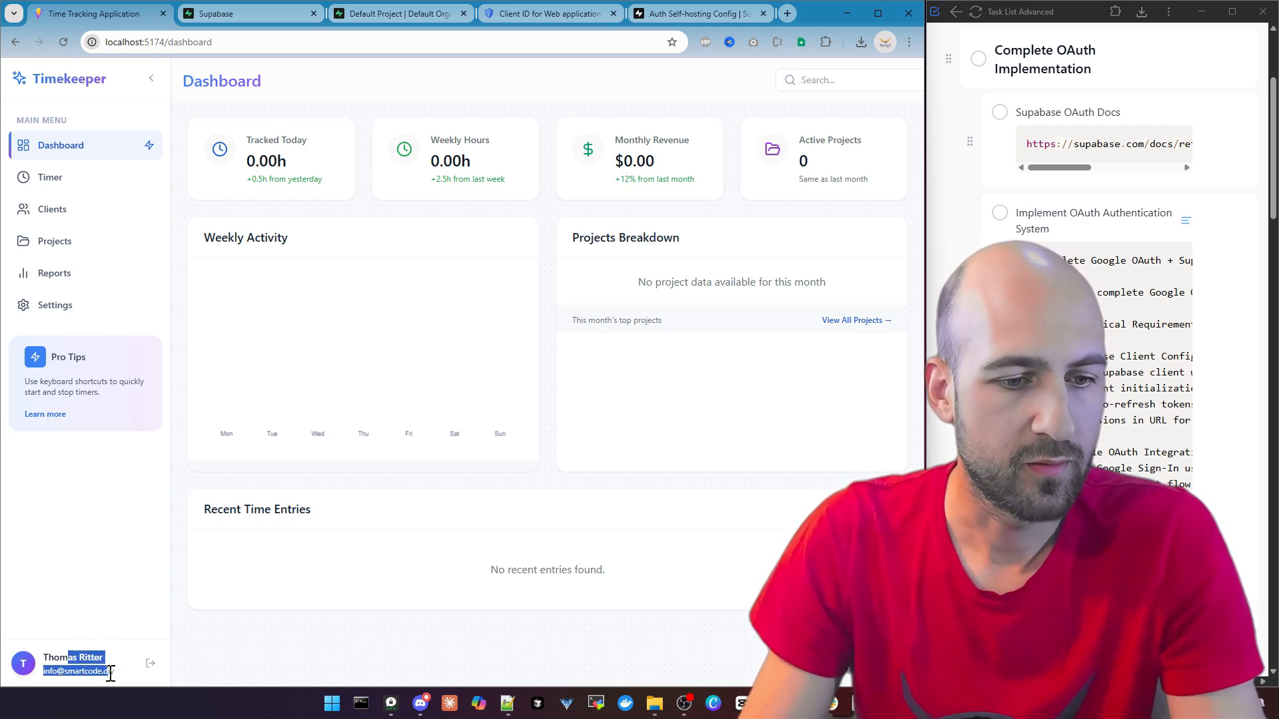
click(111, 672)
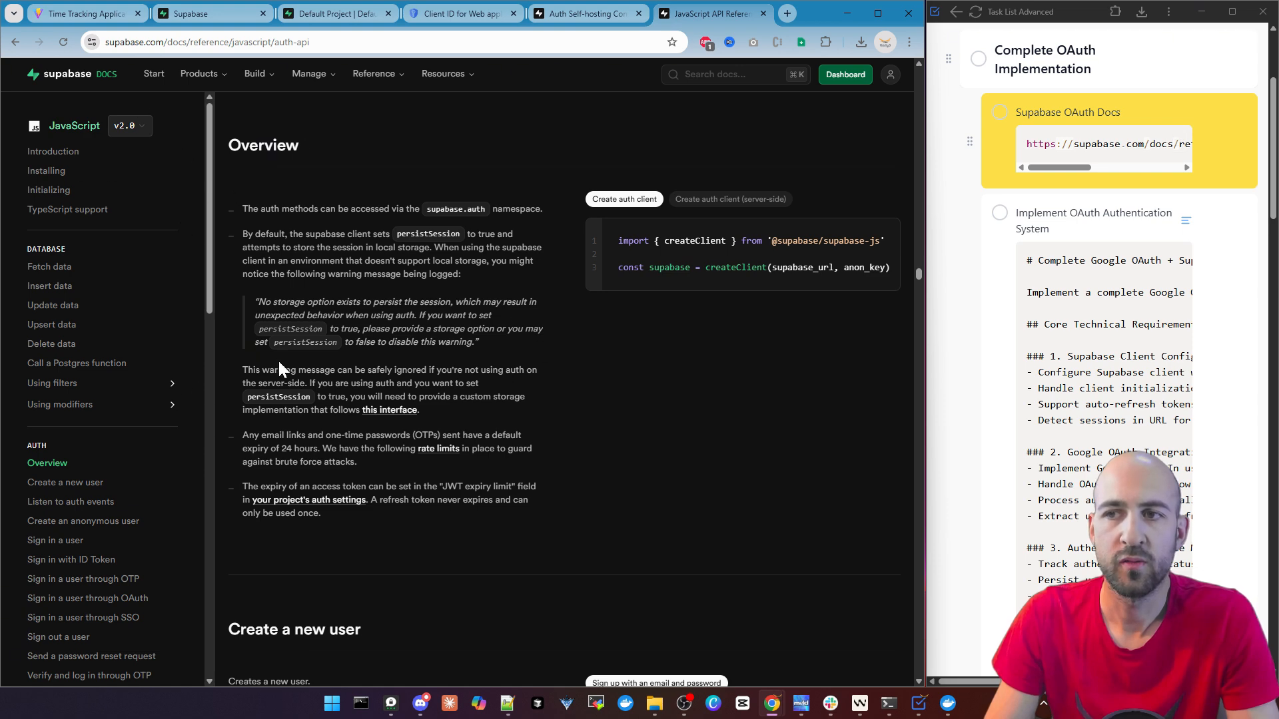
Skim the Supabase JavaScript auth reference from the Overview down to the section on signing in through OTP
scroll(419, 170, down, 15)
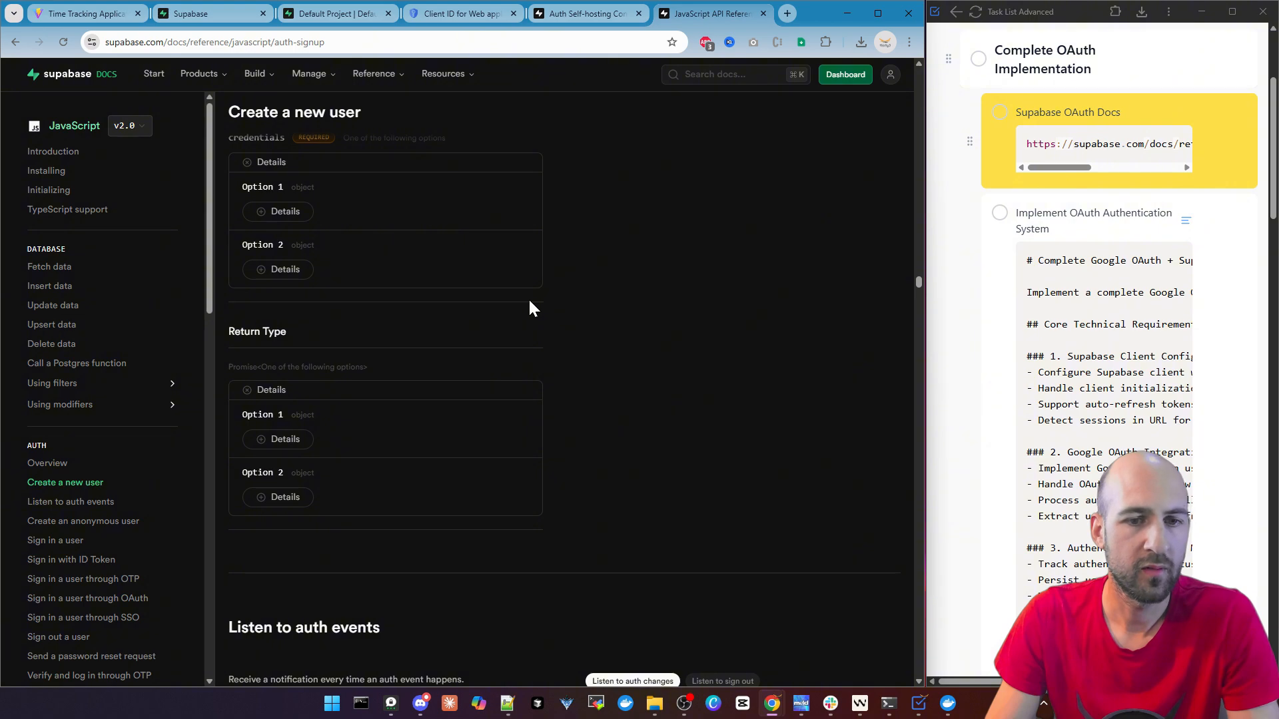
scroll(533, 303, down, 15)
scroll(596, 308, down, 10)
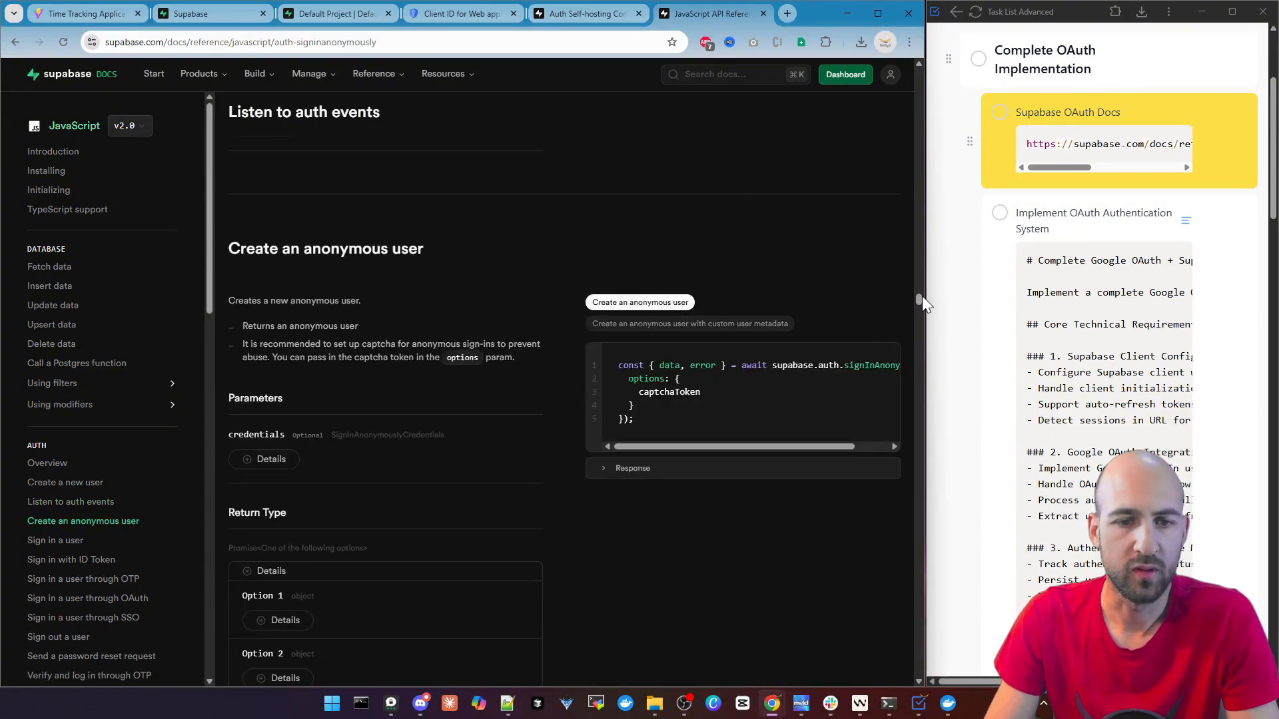
drag(920, 297, 921, 313)
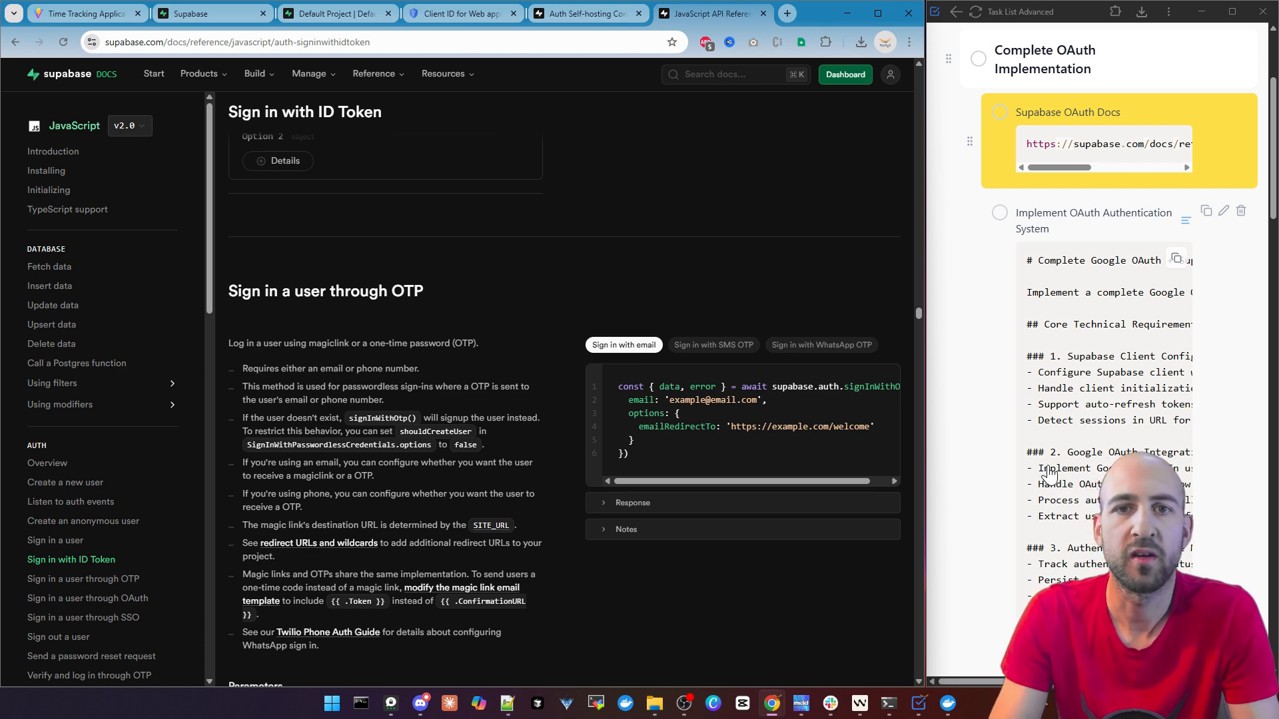
Read through the OAuth implementation prompt in the task list and switch to the Timekeeper project in Windsurf
scroll(1108, 223, down, 3)
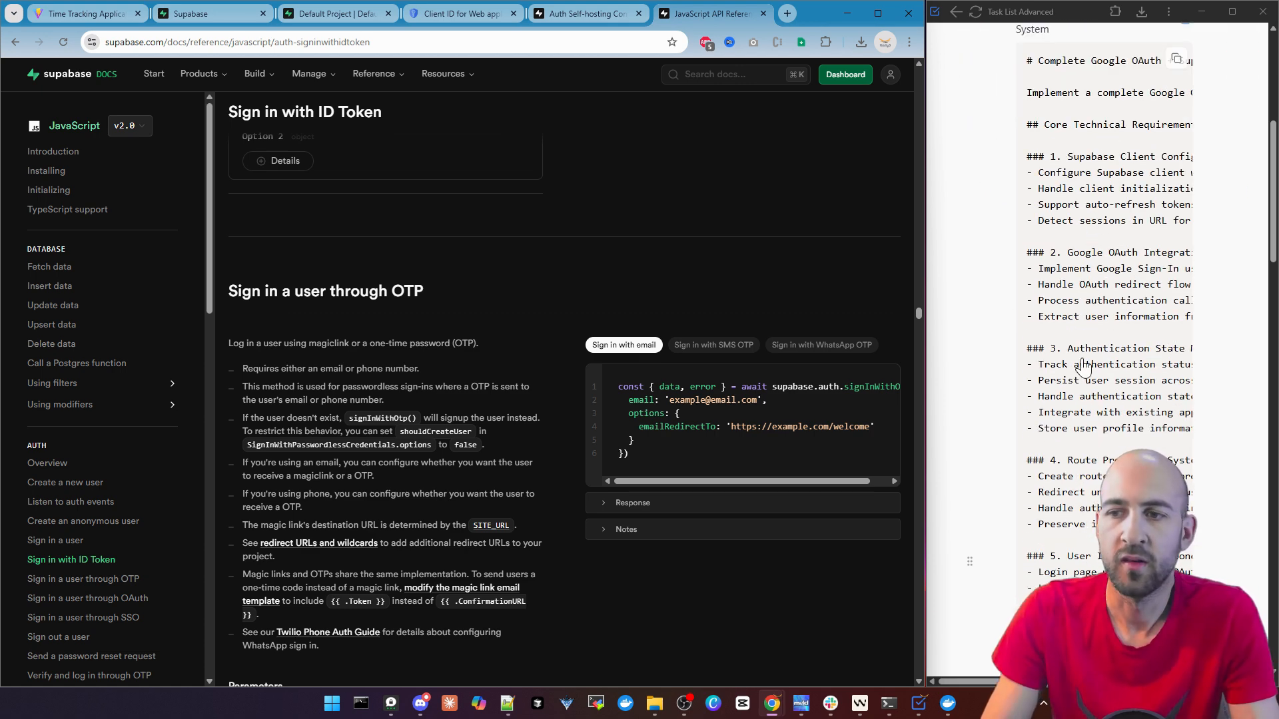
scroll(1086, 393, down, 5)
scroll(1087, 393, down, 5)
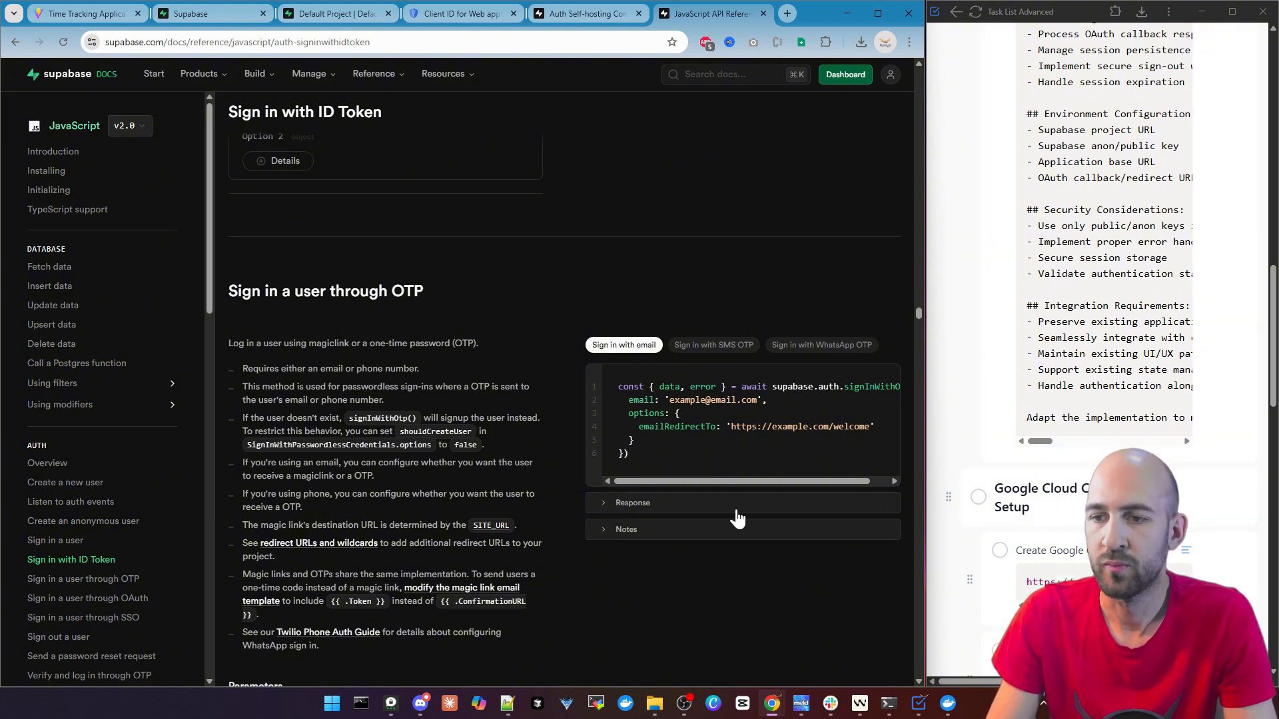
click(859, 704)
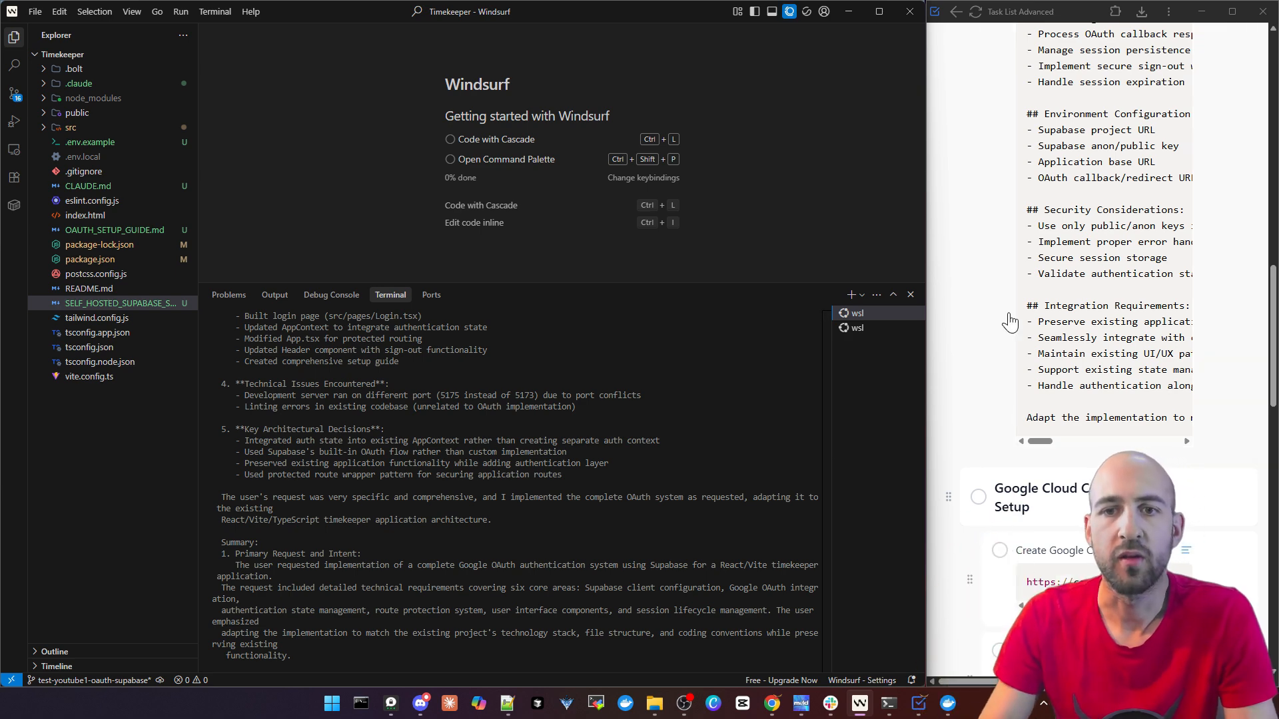
Mark the Supabase OAuth Docs and Implement OAuth Authentication System tasks as complete and review the Google Cloud Console Setup tasks
scroll(1118, 350, down, 3)
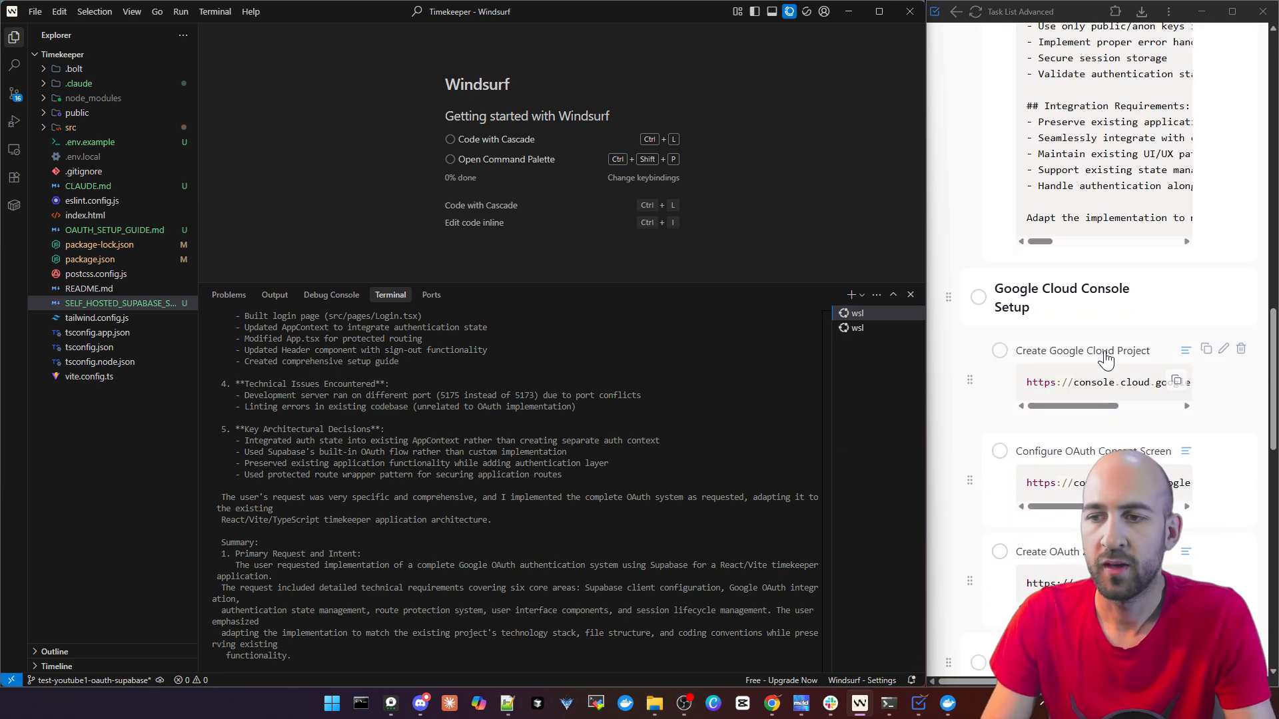
scroll(1073, 329, down, 3)
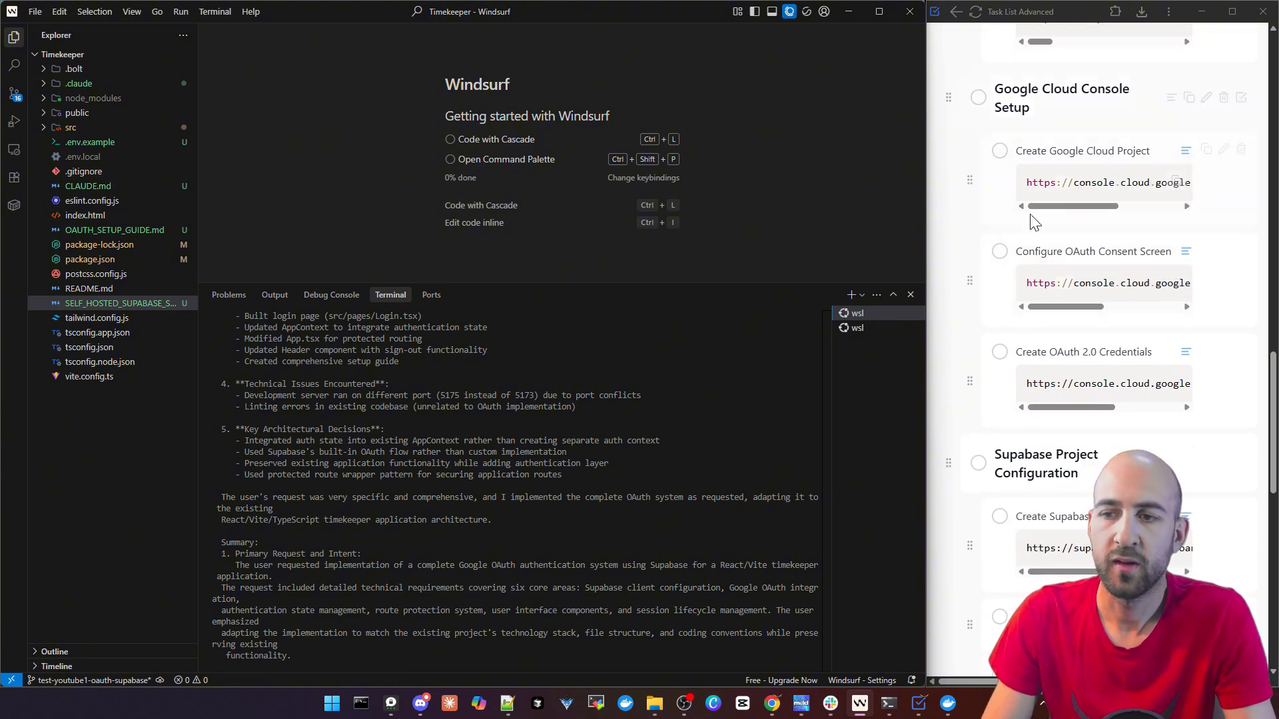
scroll(1031, 228, up, 4)
scroll(1031, 229, up, 10)
scroll(1039, 266, down, 8)
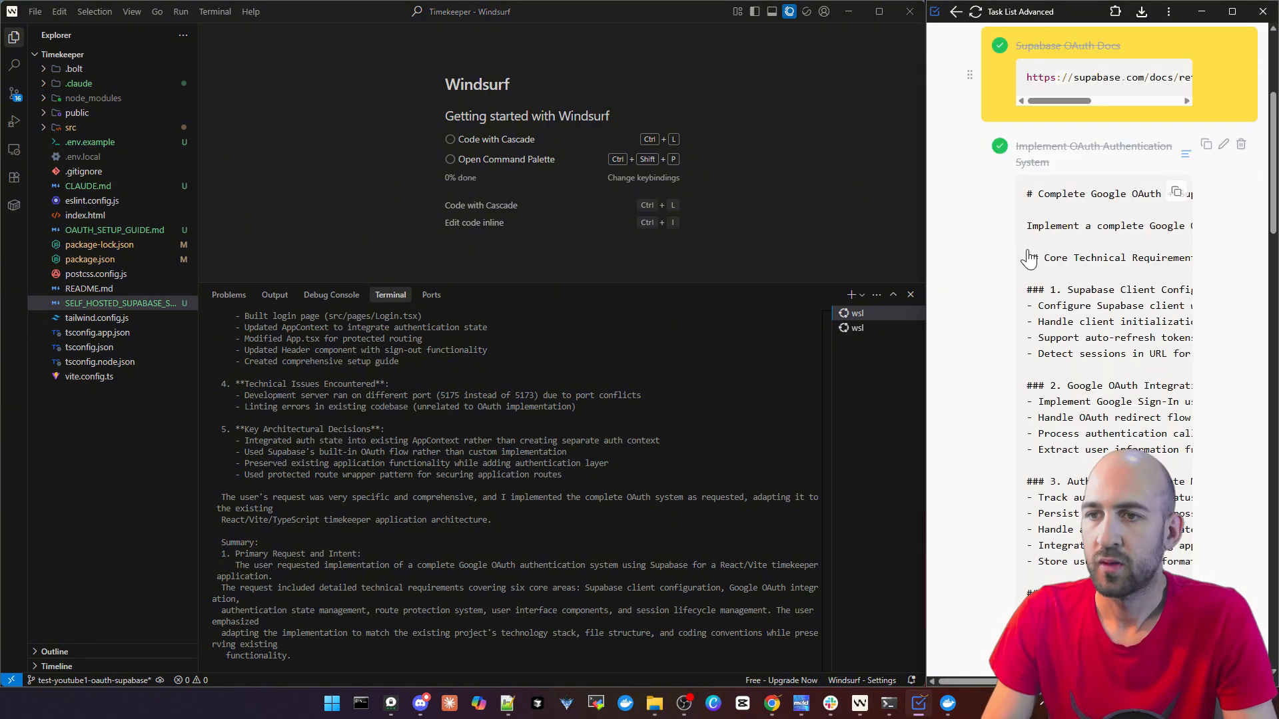
scroll(1042, 291, down, 8)
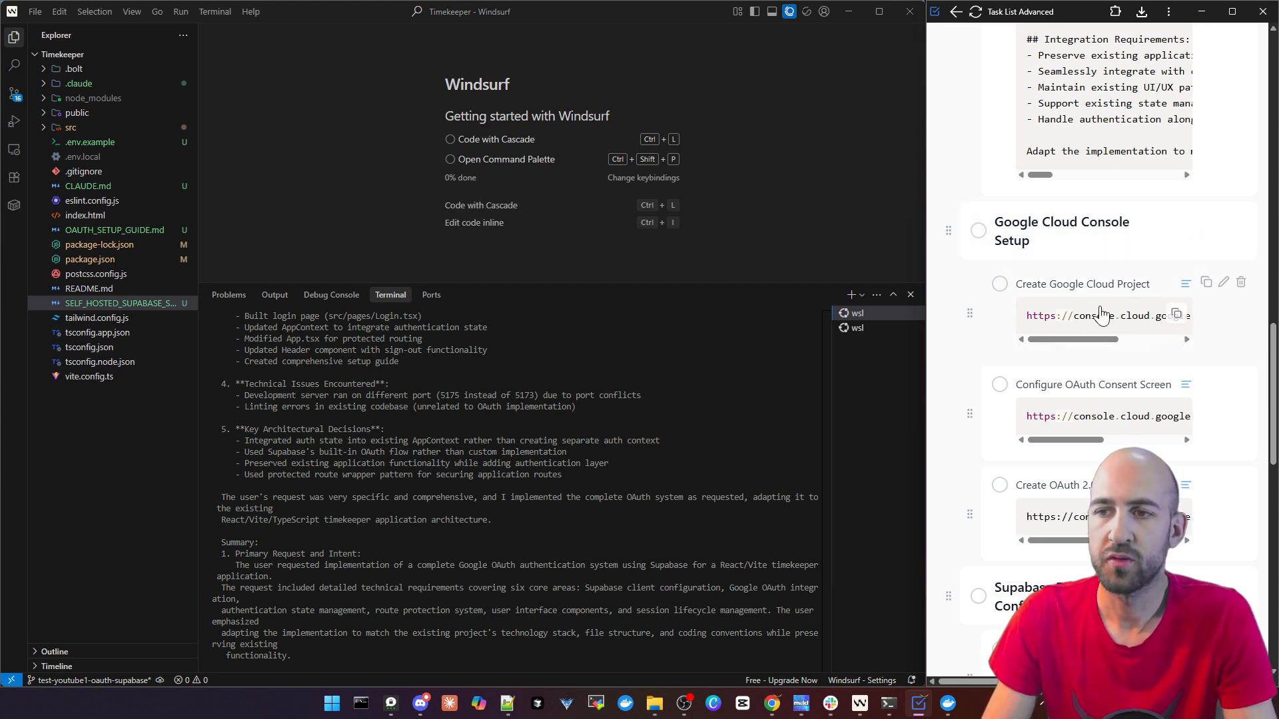
scroll(1174, 321, down, 2)
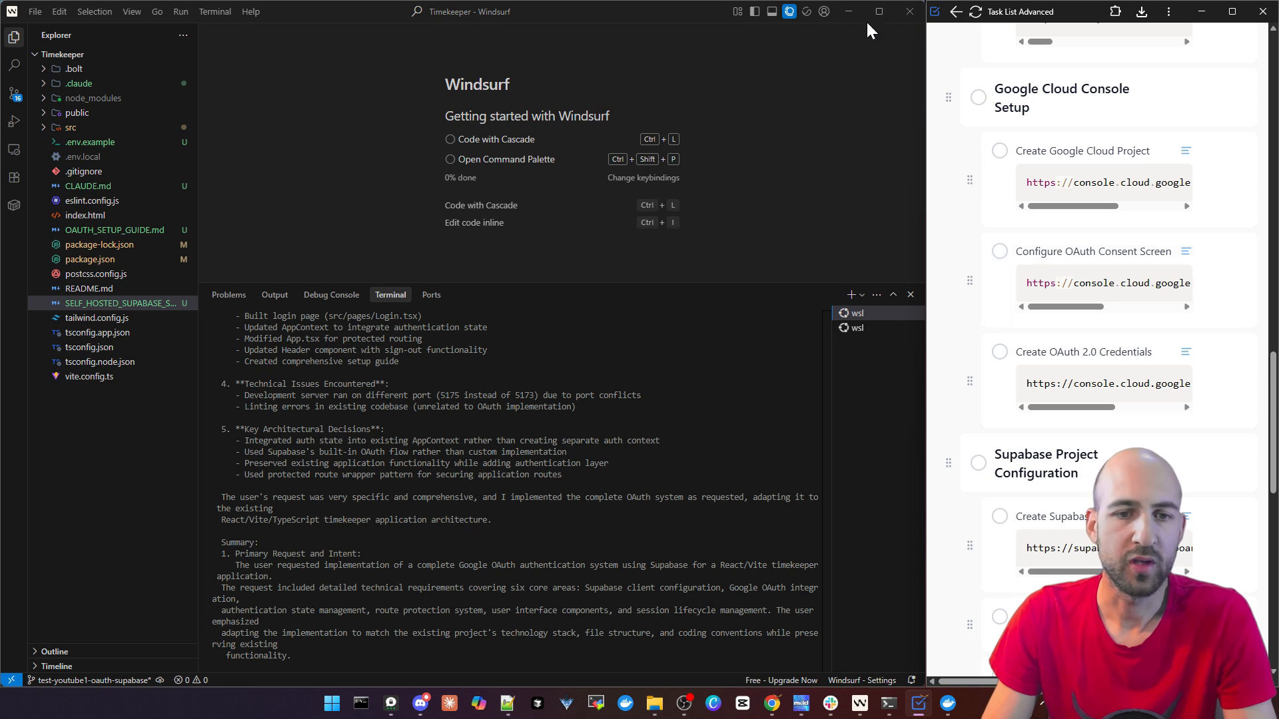
Return to the browser, create a Google Cloud project named Timekeeper Youtube without an organisation, and select it
click(849, 12)
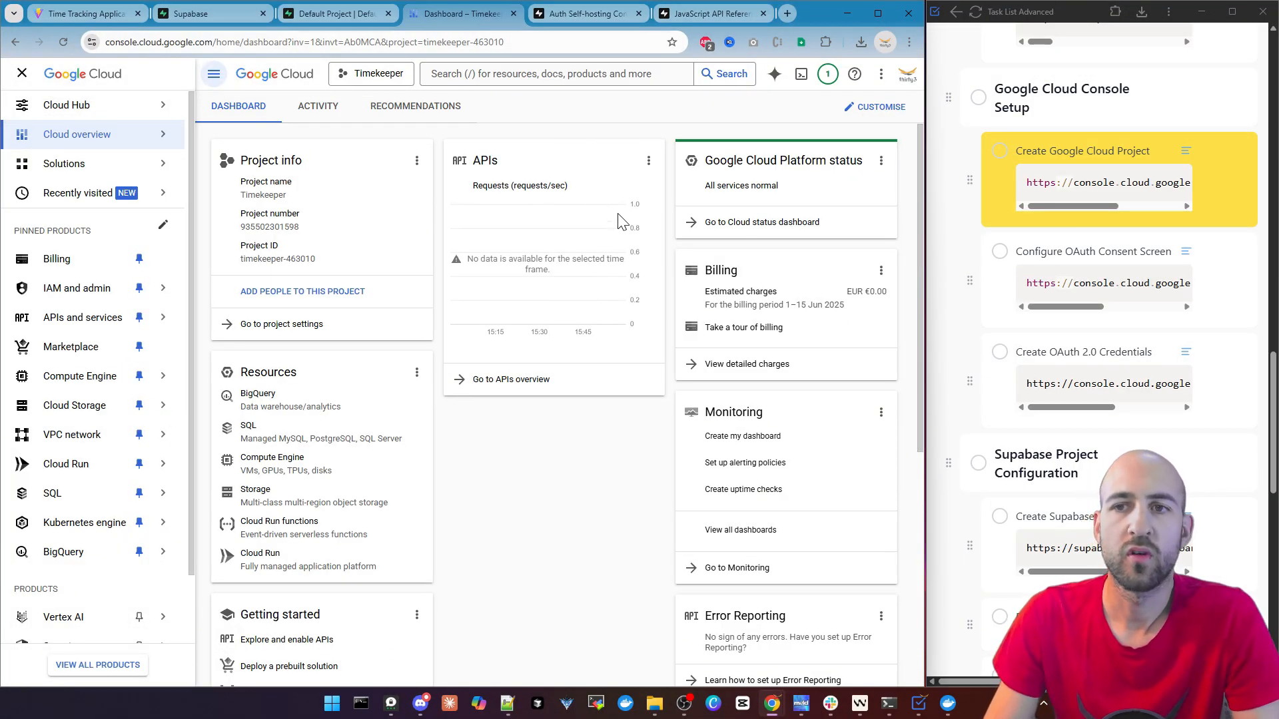
click(375, 81)
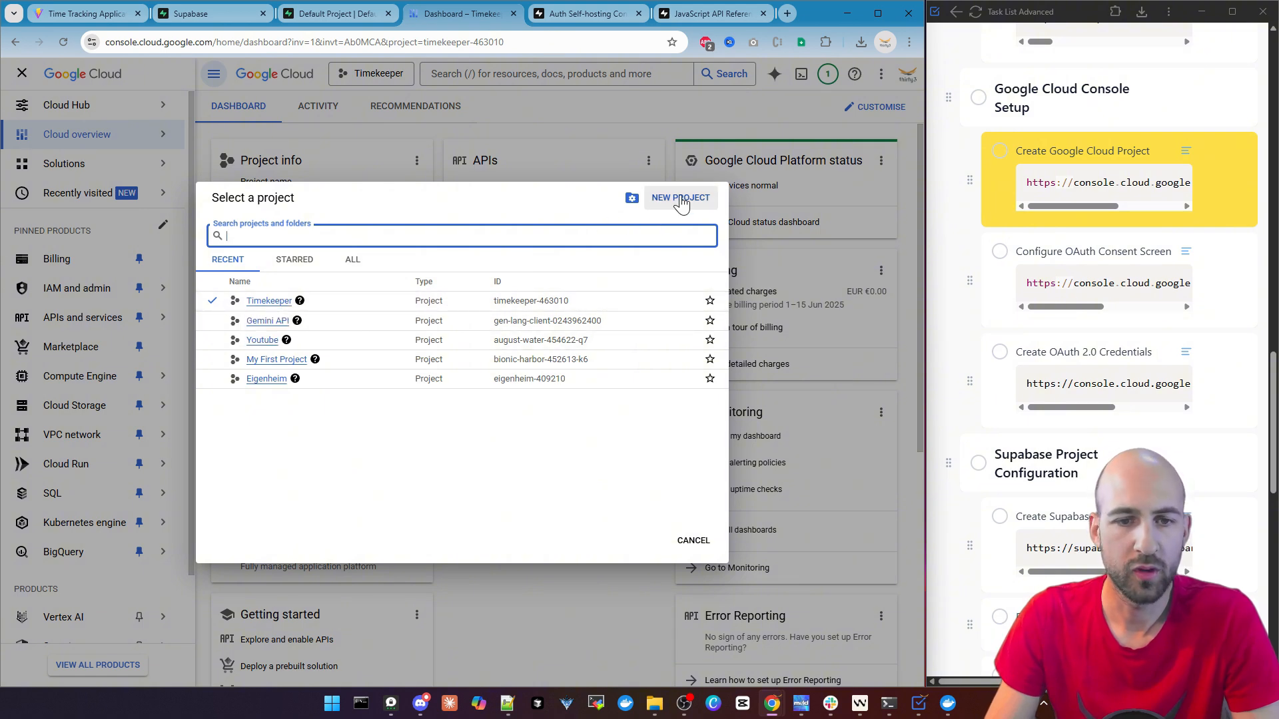
click(680, 199)
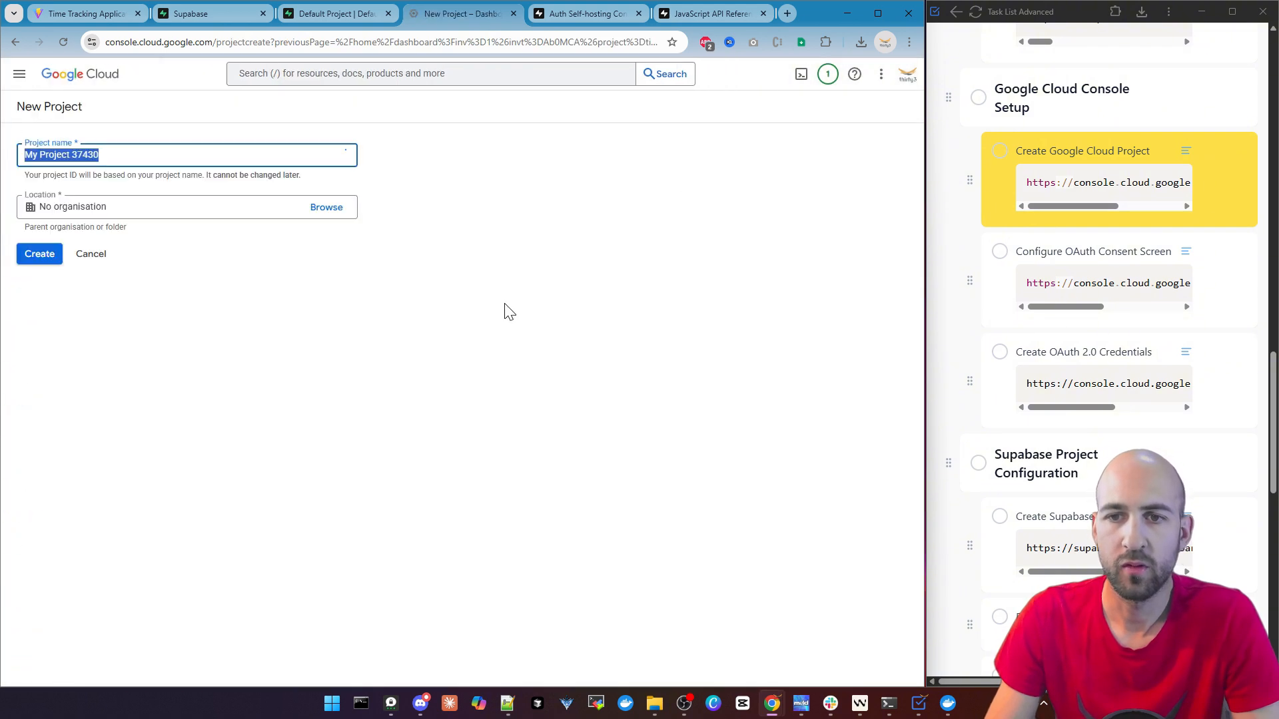
text(Timekeeper Youtube)
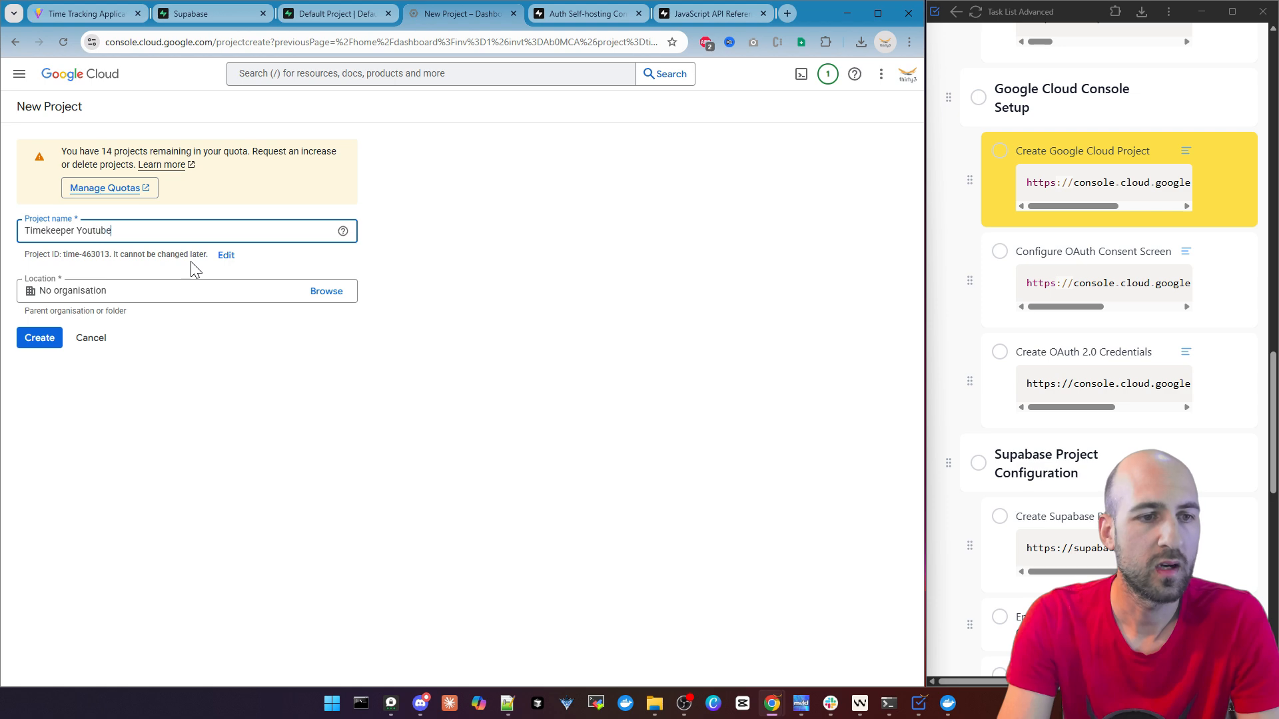
click(42, 343)
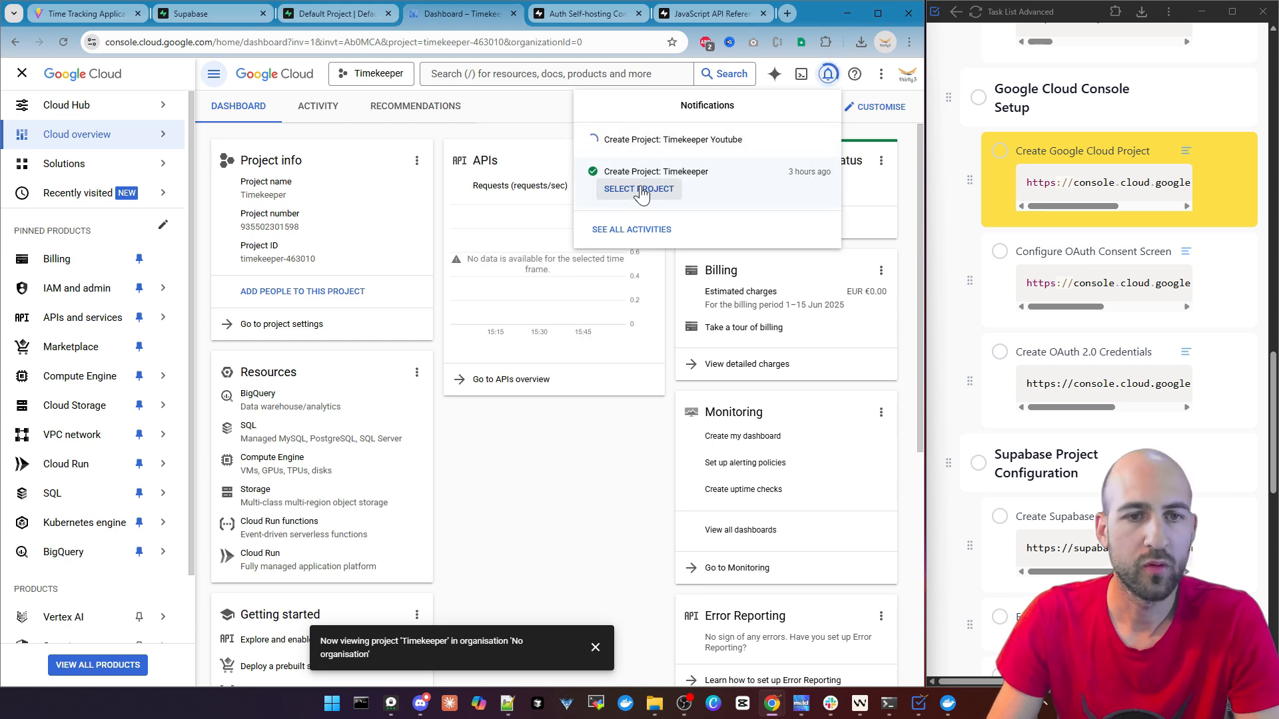
click(649, 196)
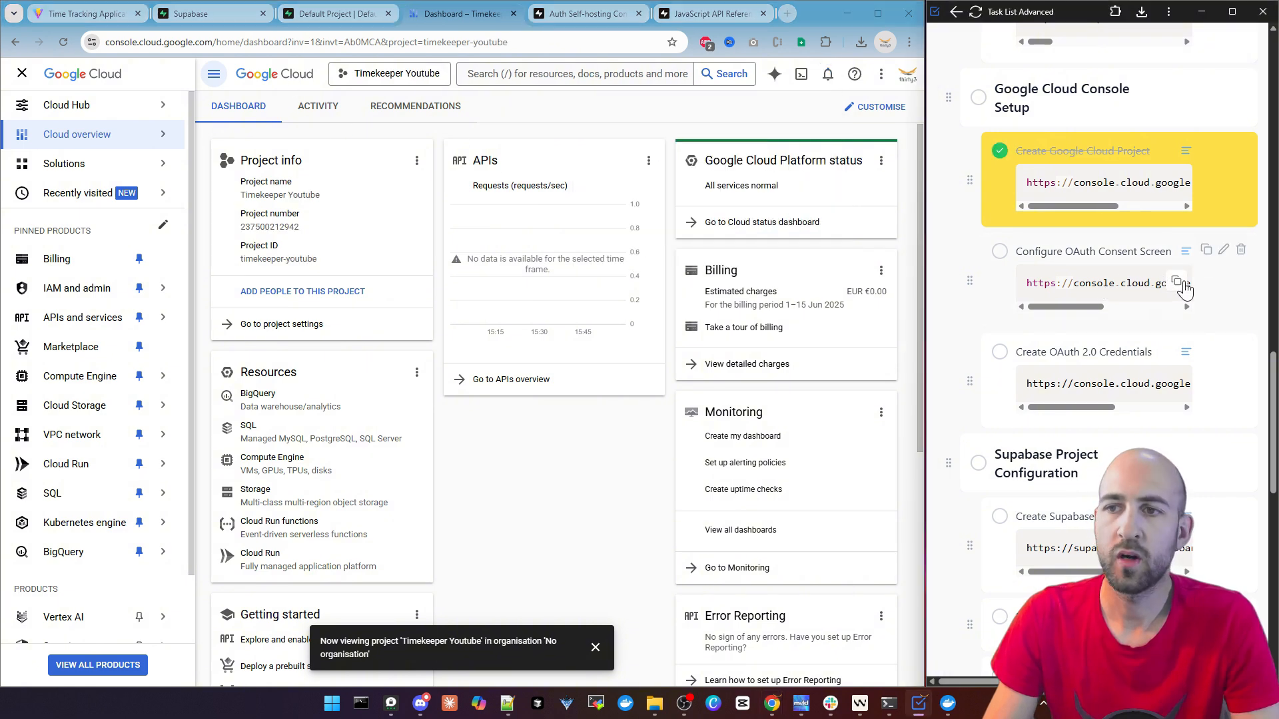
click(1180, 285)
click(415, 44)
text(https://console.cloud.google.com/auth/overview)
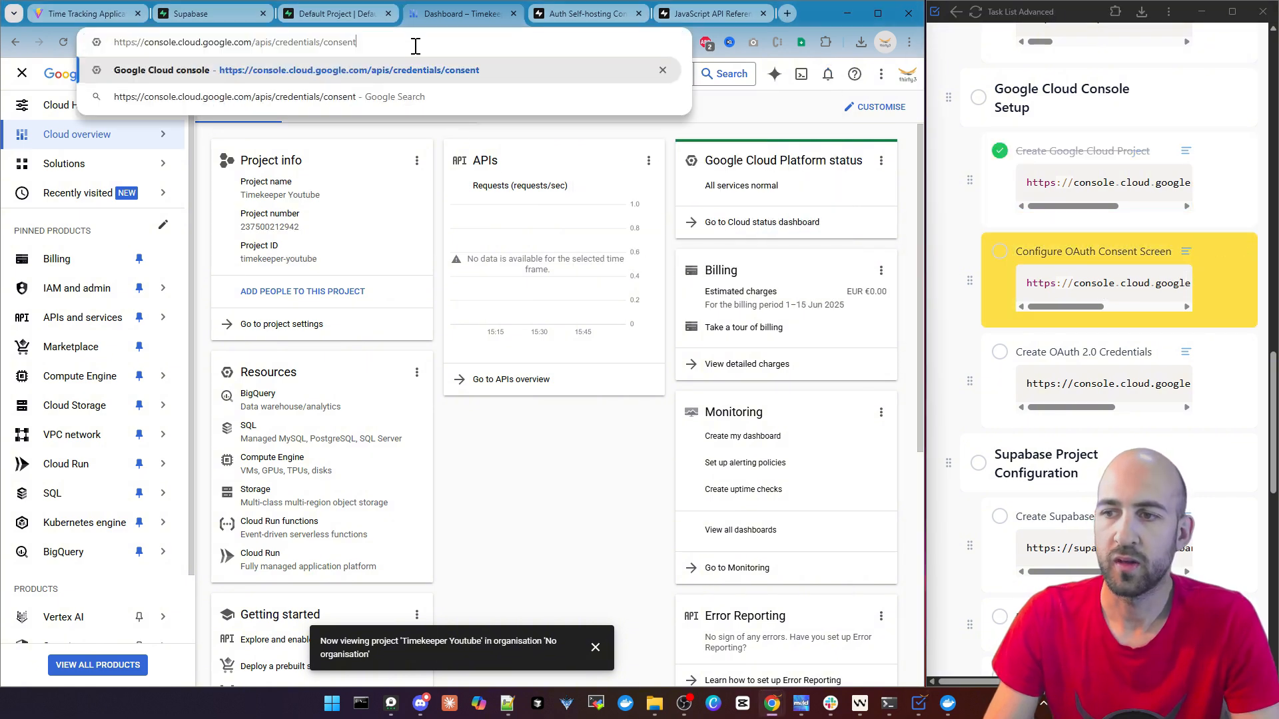
key(Return)
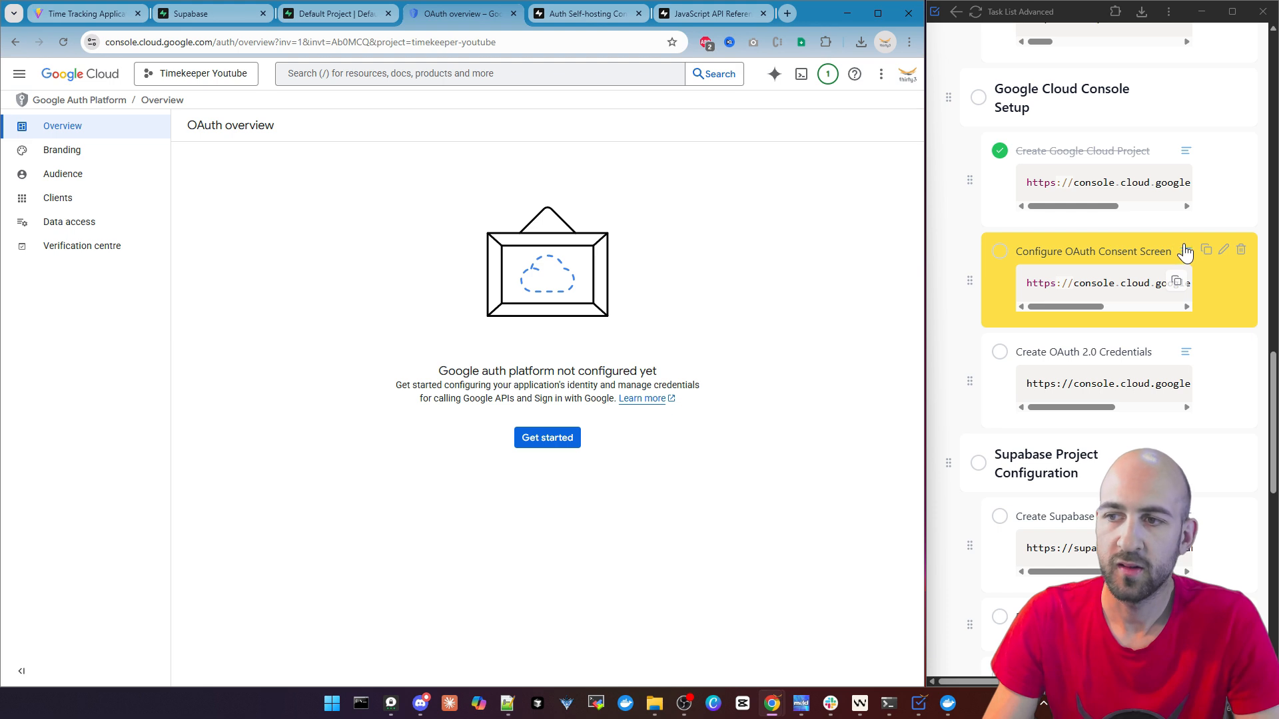
click(1185, 252)
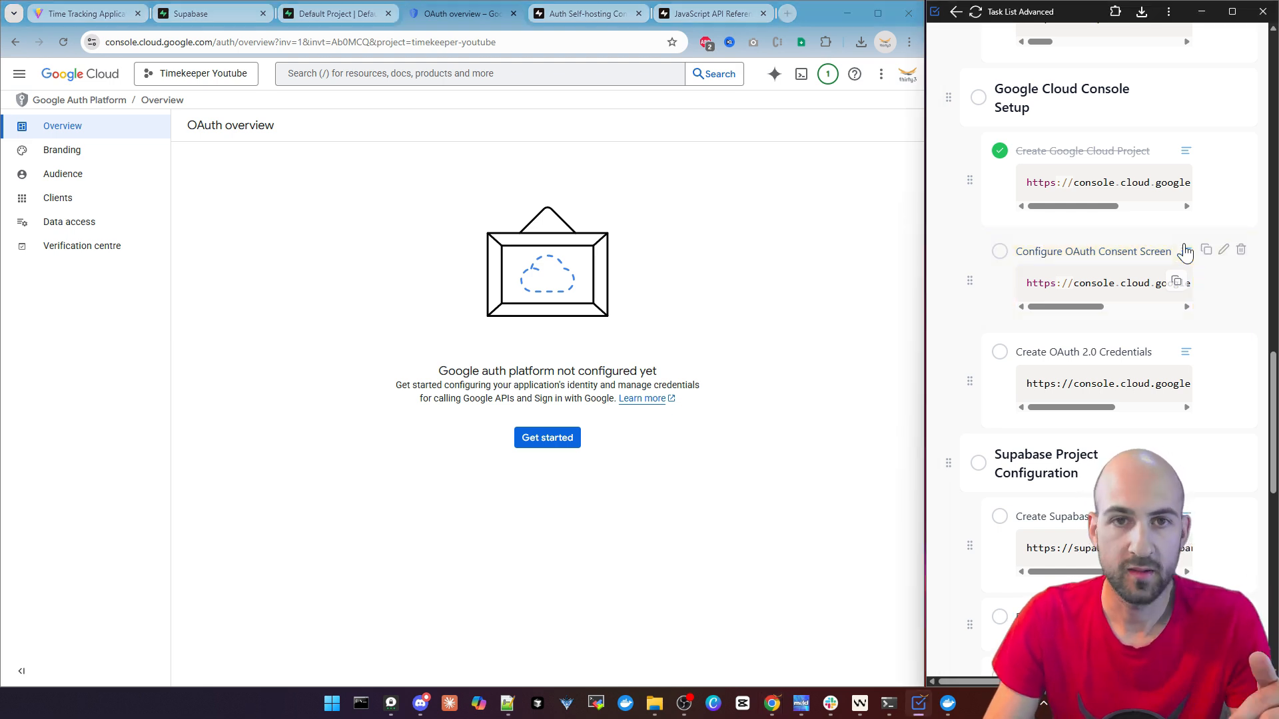
click(1185, 253)
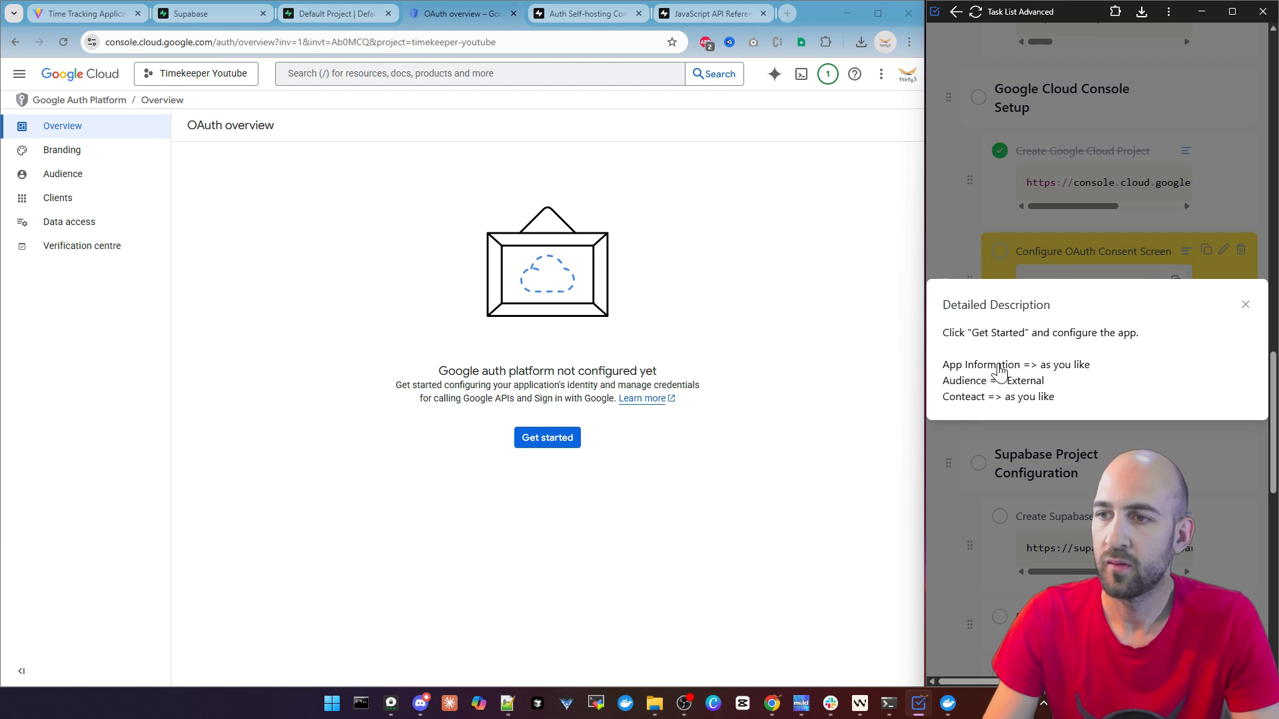
Start the Google auth platform configuration and complete App Information with the app name Timekeeper Youtube and the user support e-mail
click(549, 447)
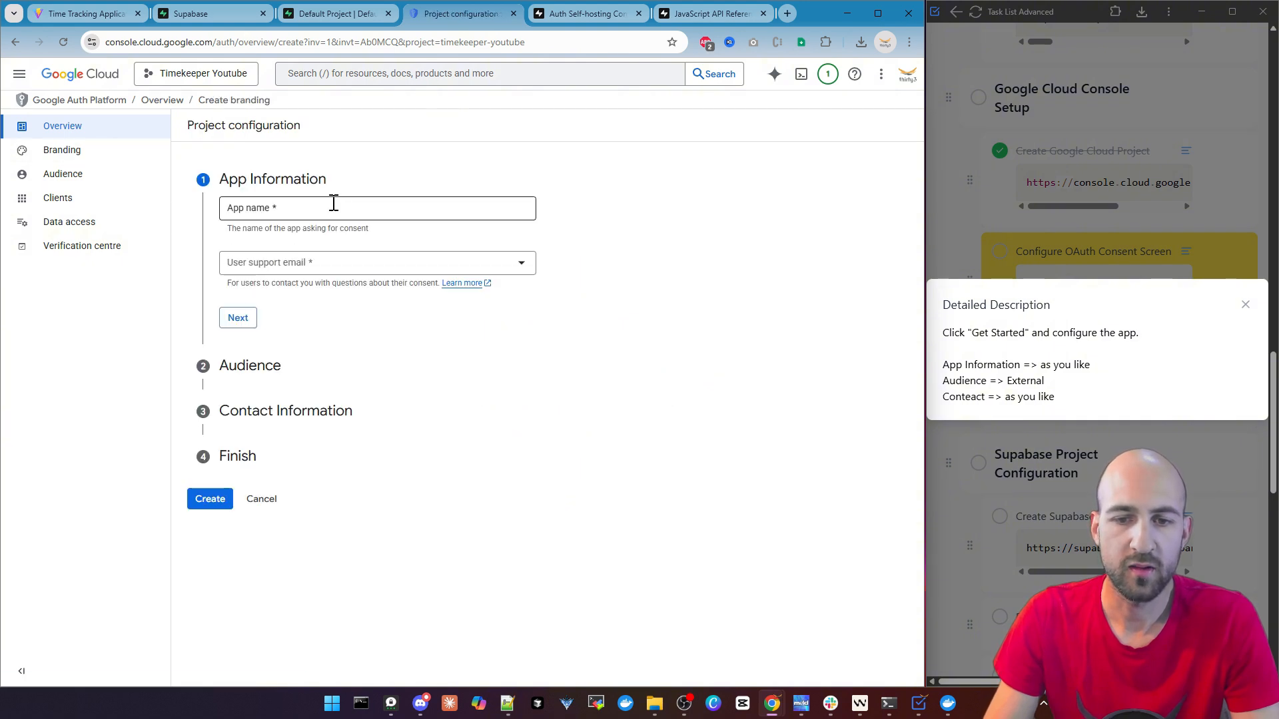
click(310, 205)
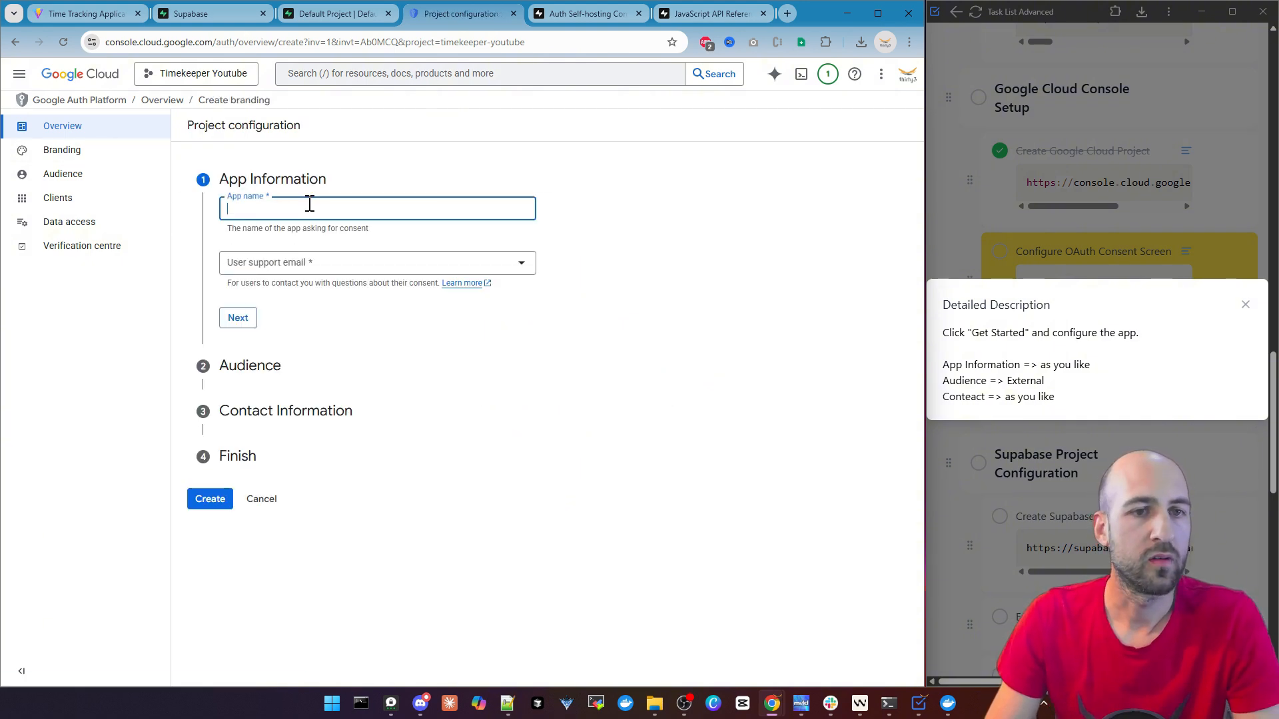
text(Timekeeper Youtube)
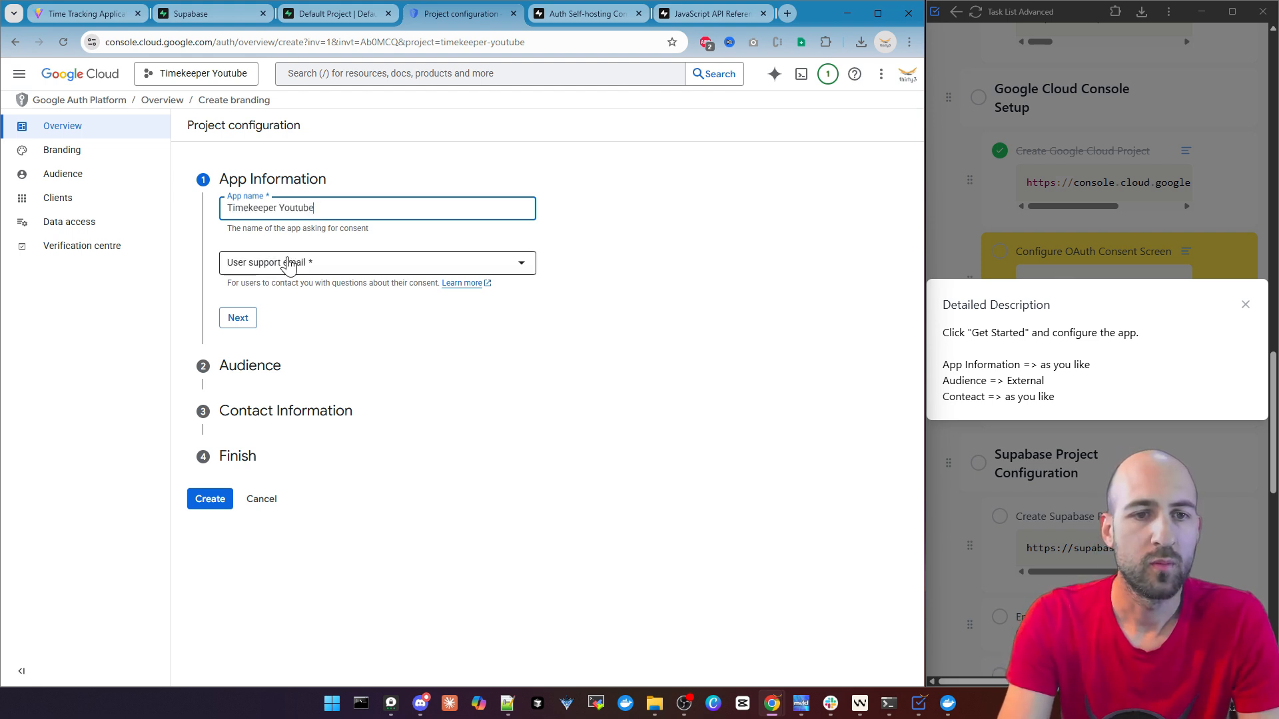
click(316, 269)
click(293, 273)
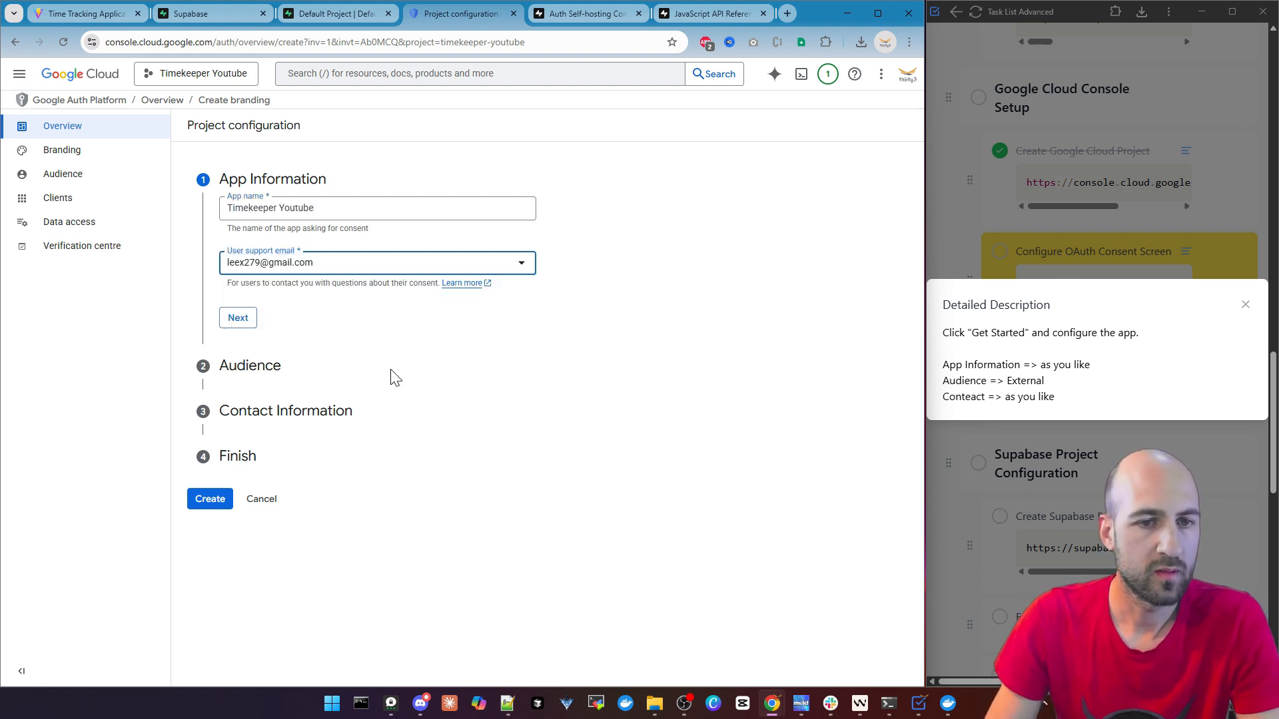
click(236, 322)
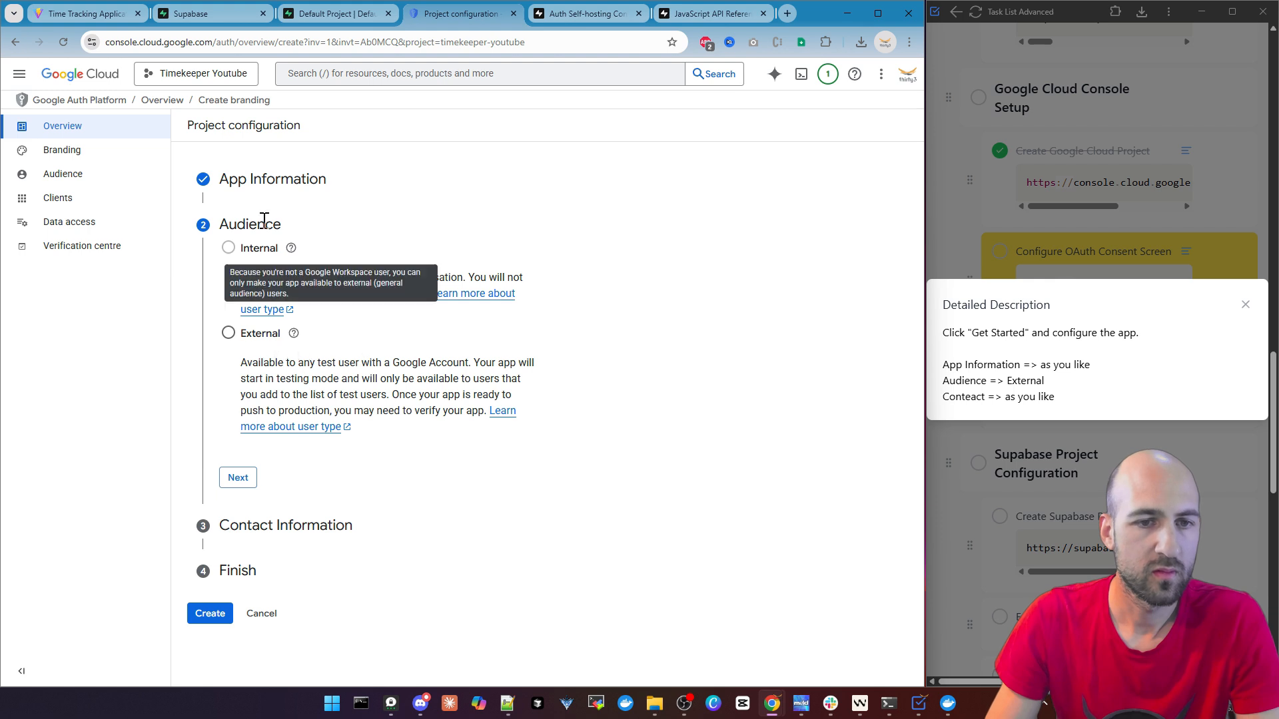
Set the audience to External and enter the contact e-mail address for project notifications
click(227, 335)
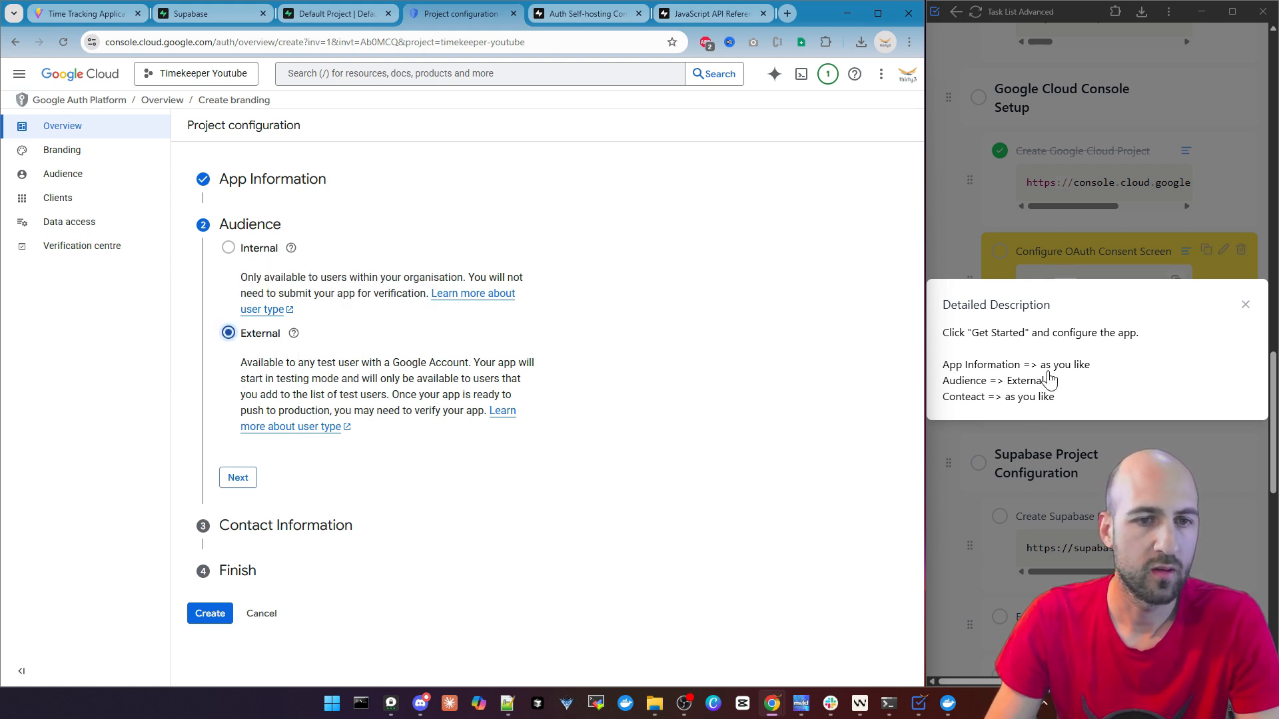
click(241, 478)
click(296, 300)
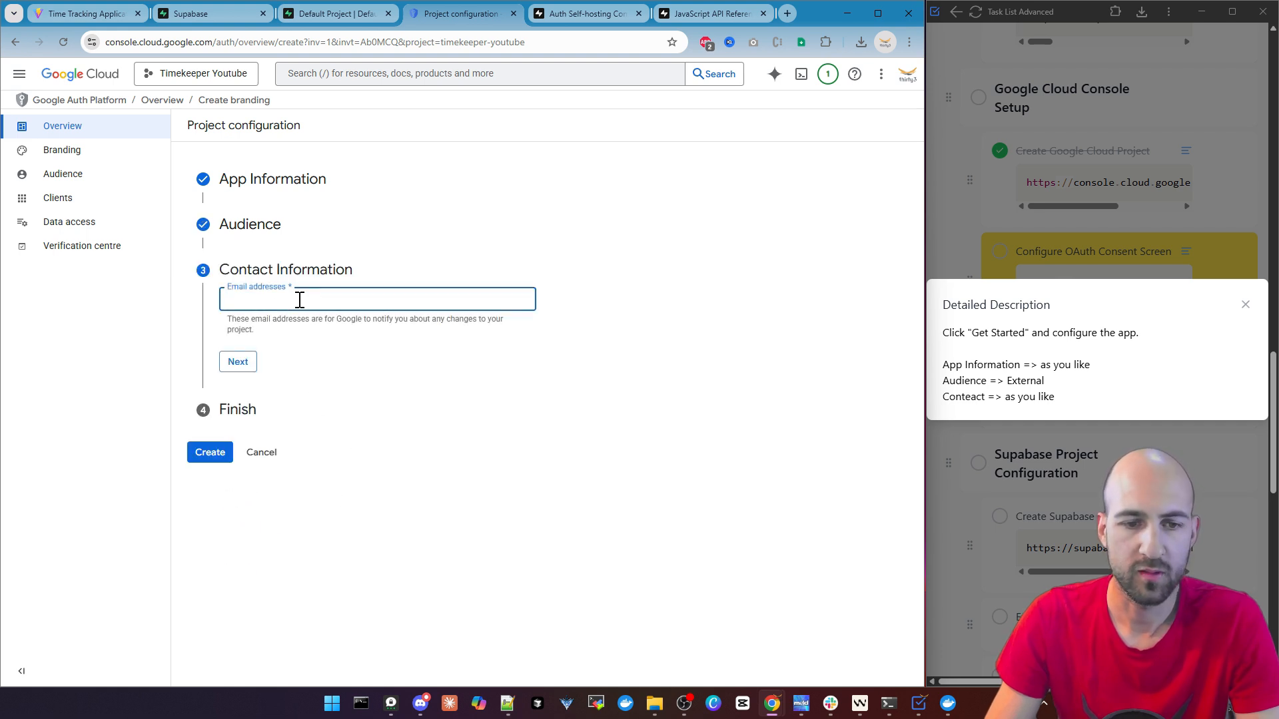
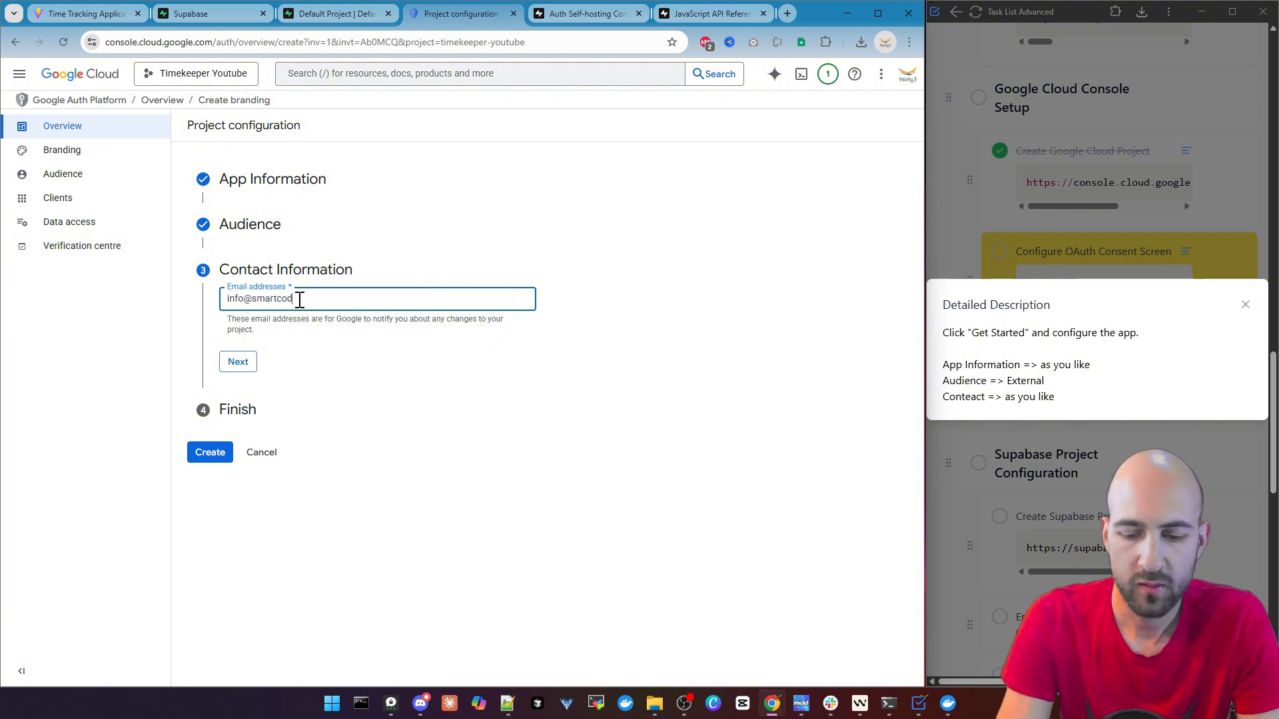
click(238, 362)
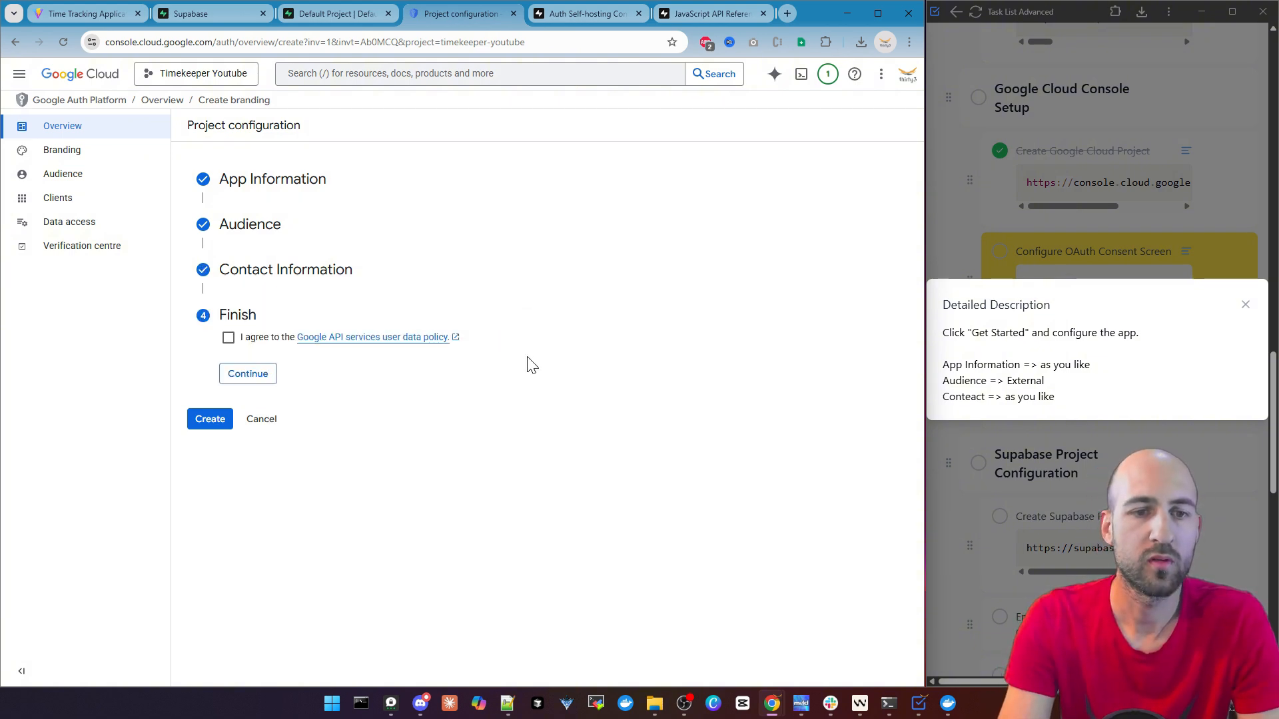
Agree to the Google API services user data policy, create the OAuth configuration and close the task's detailed description
click(227, 338)
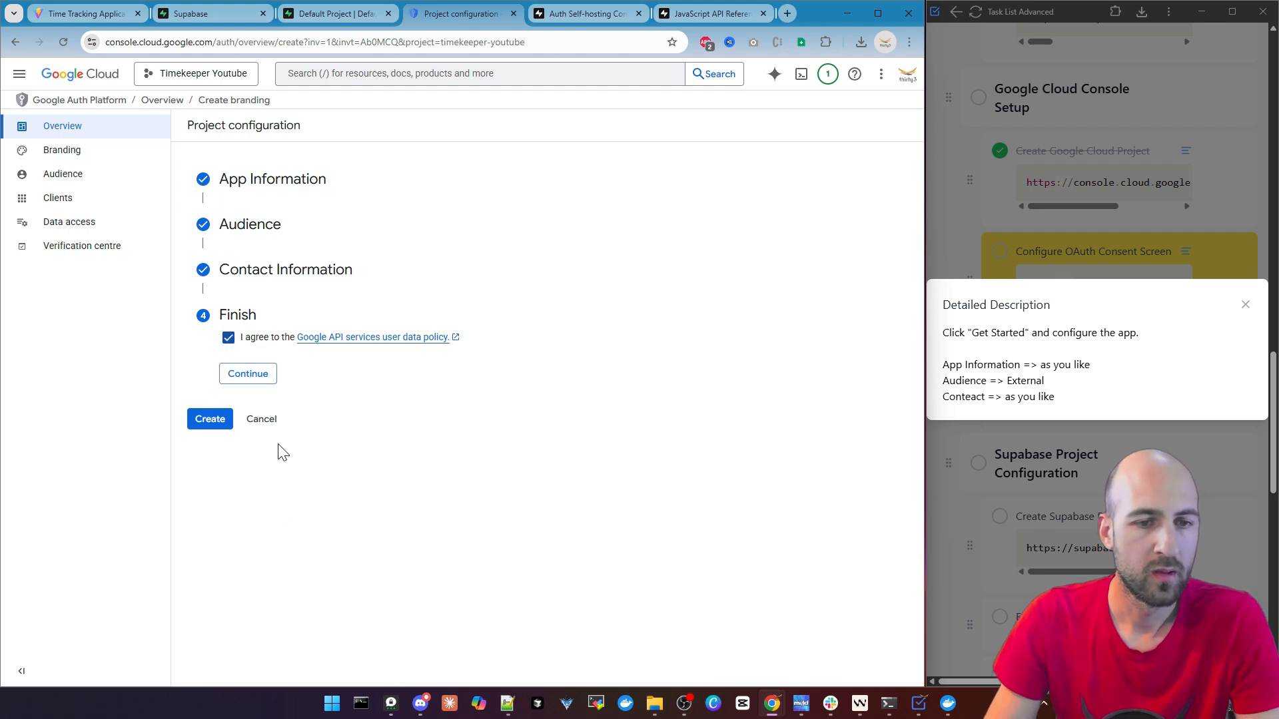
click(246, 374)
click(207, 358)
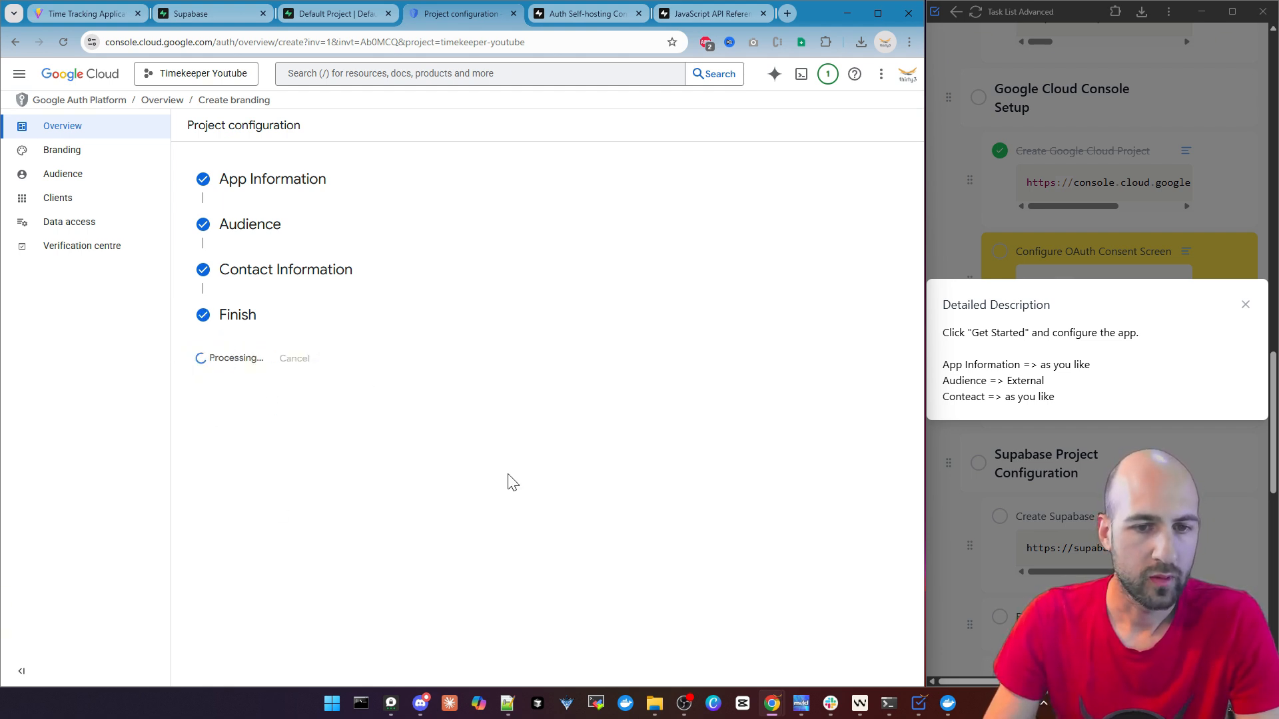
click(1244, 305)
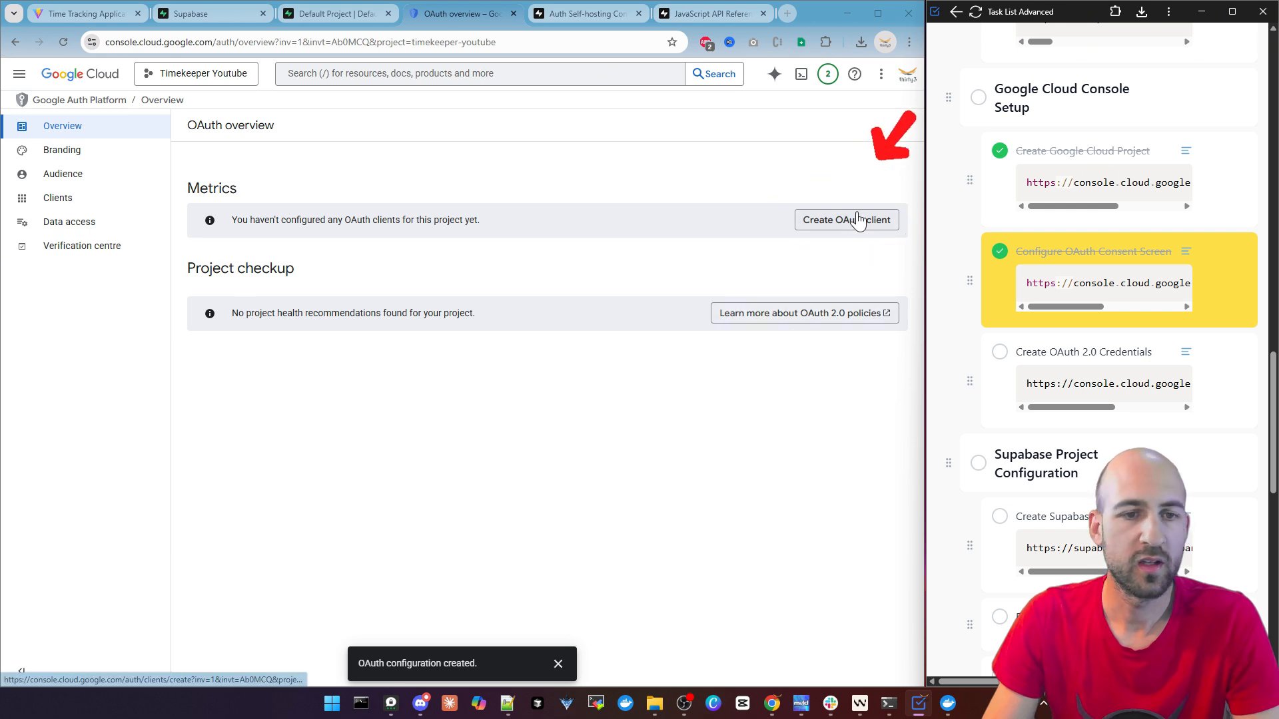
Start a new OAuth client of type Web application and name it Timekeeper Youtube WebApplication Client
click(834, 225)
click(835, 226)
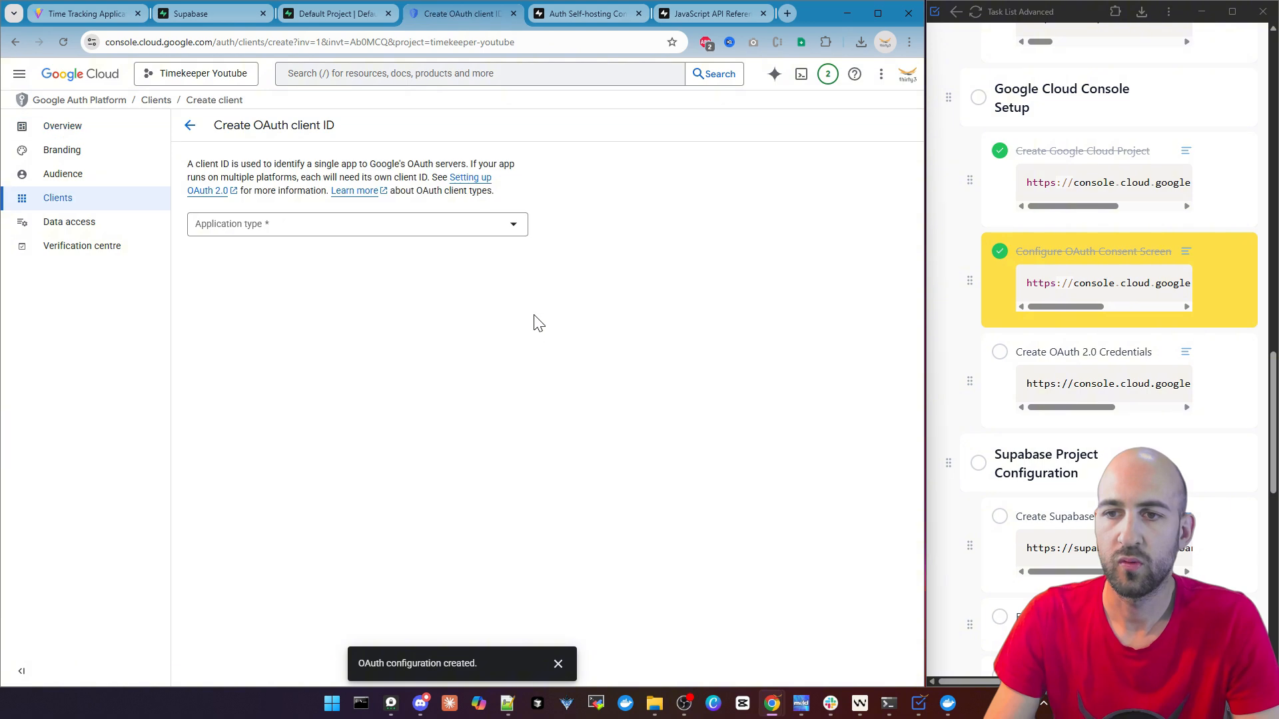
click(265, 226)
click(269, 231)
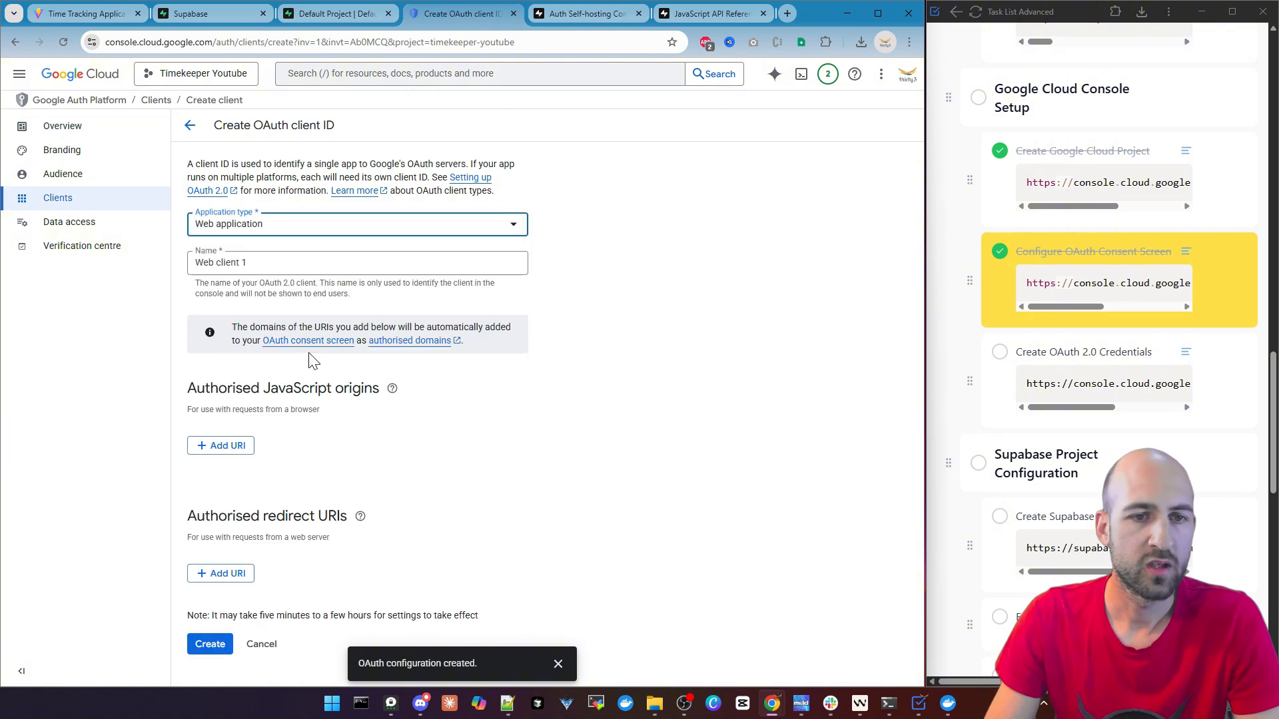
click(268, 261)
key(ctrl+a)
text(Time)
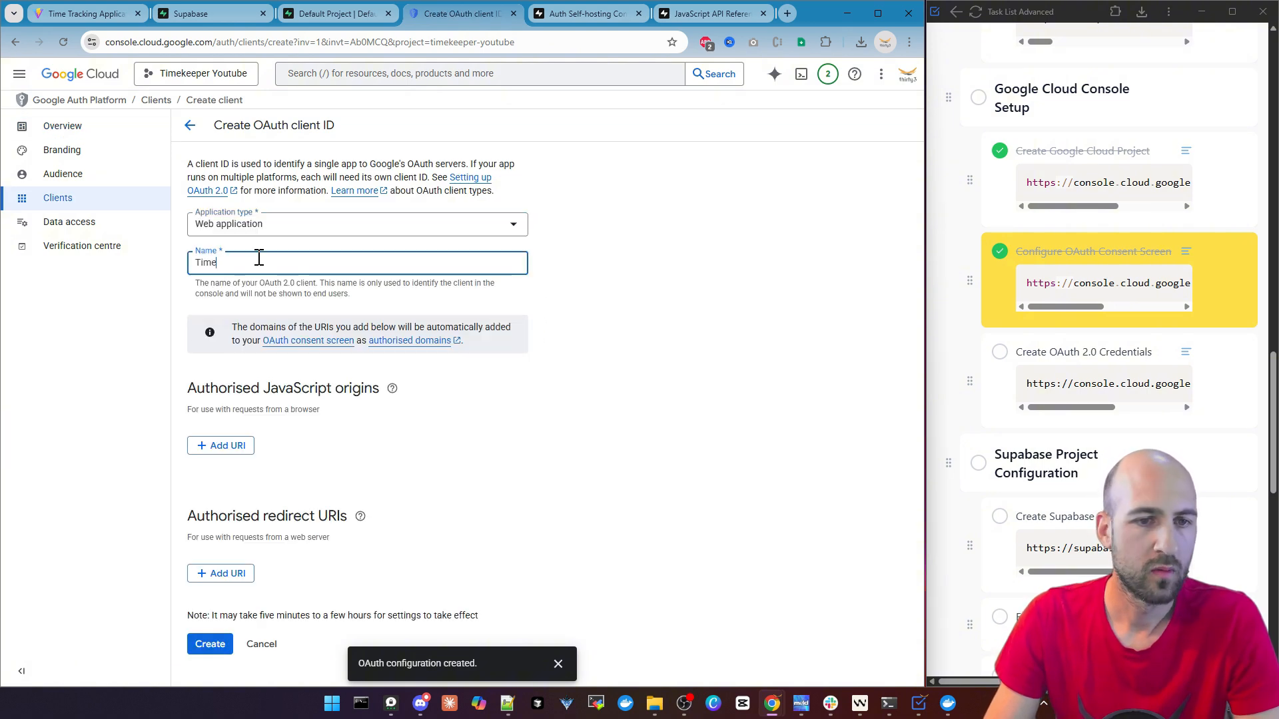
text(keeper Youtube WebApplication Client)
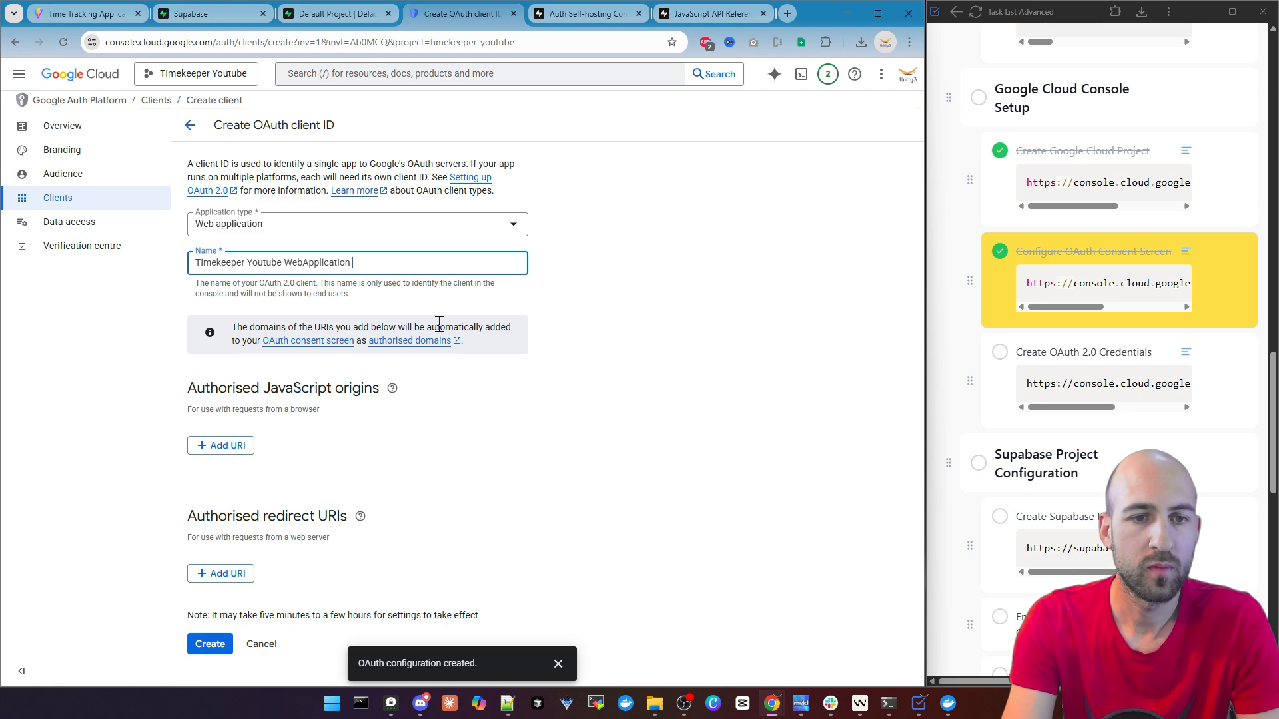
click(1014, 354)
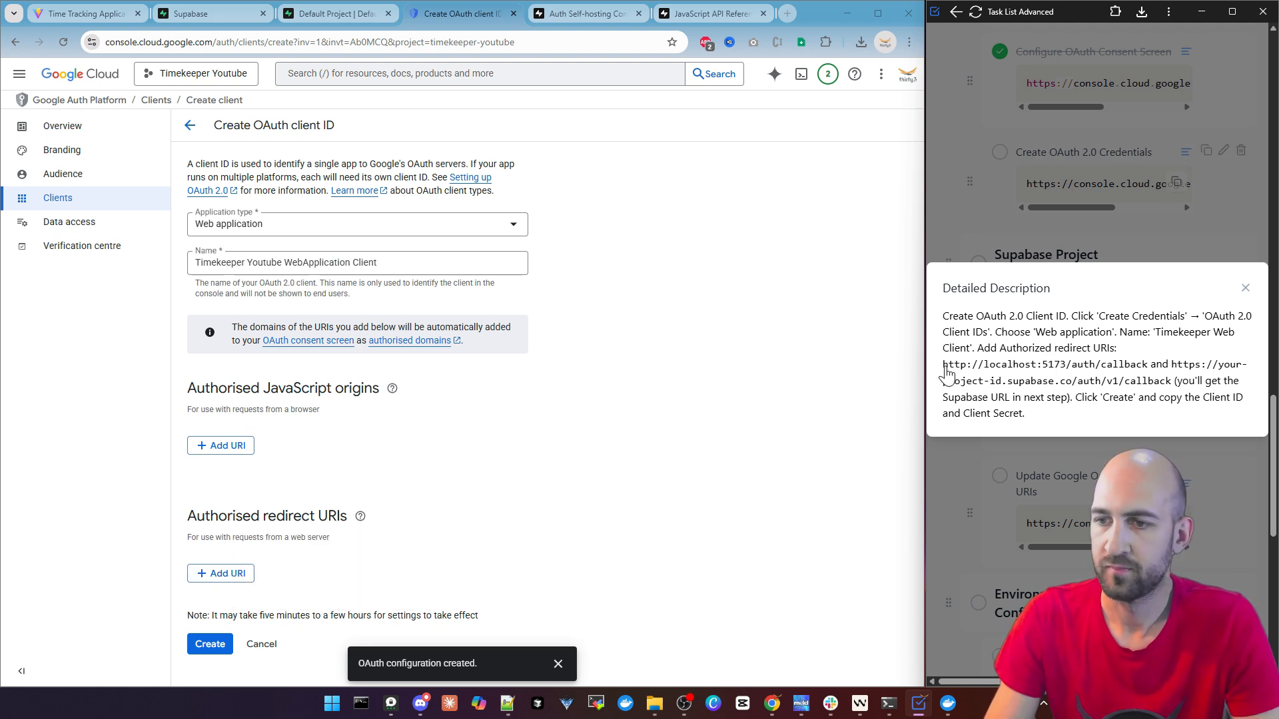
drag(944, 366, 1146, 366)
key(ctrl+c)
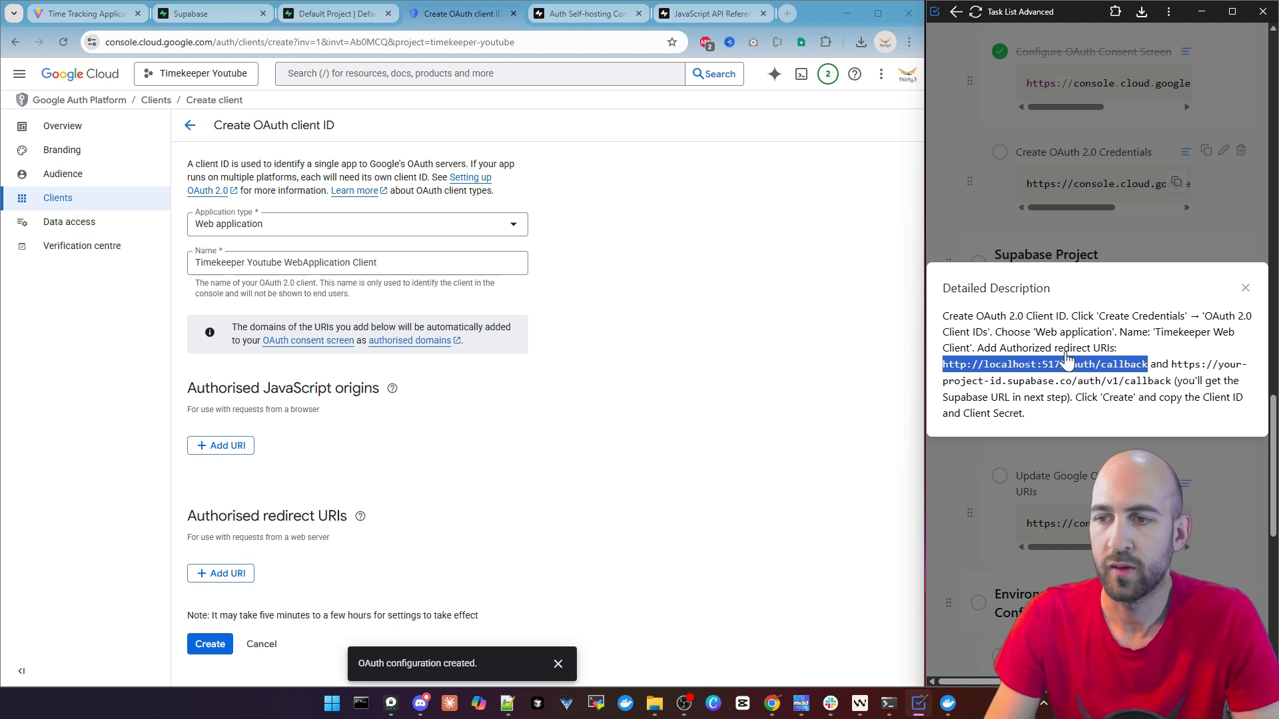
click(214, 574)
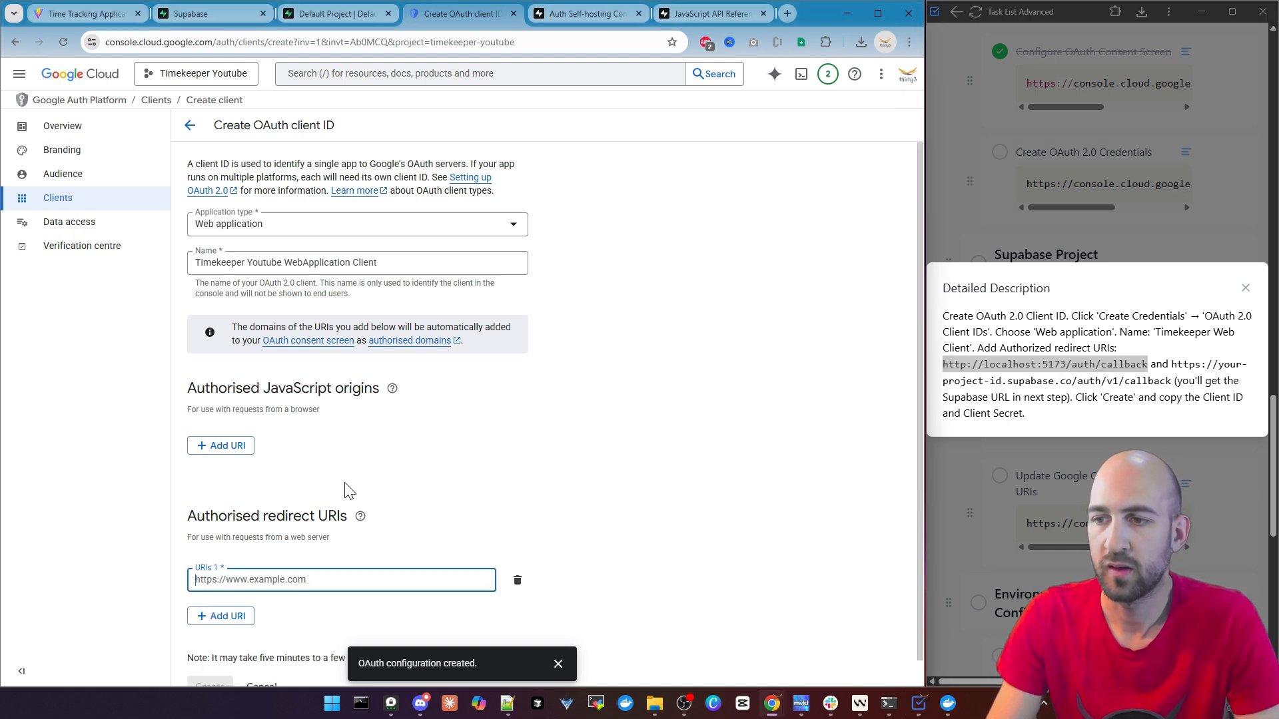
key(ctrl+v)
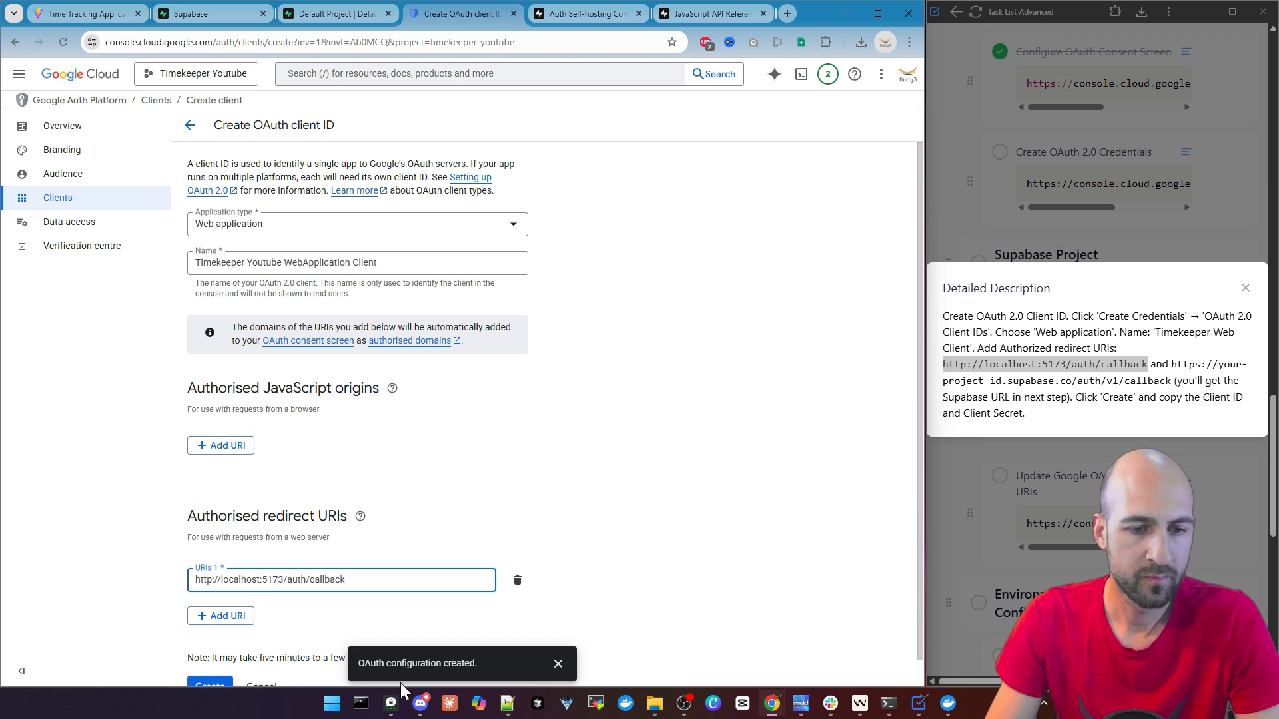
key(BackSpace)
text(4)
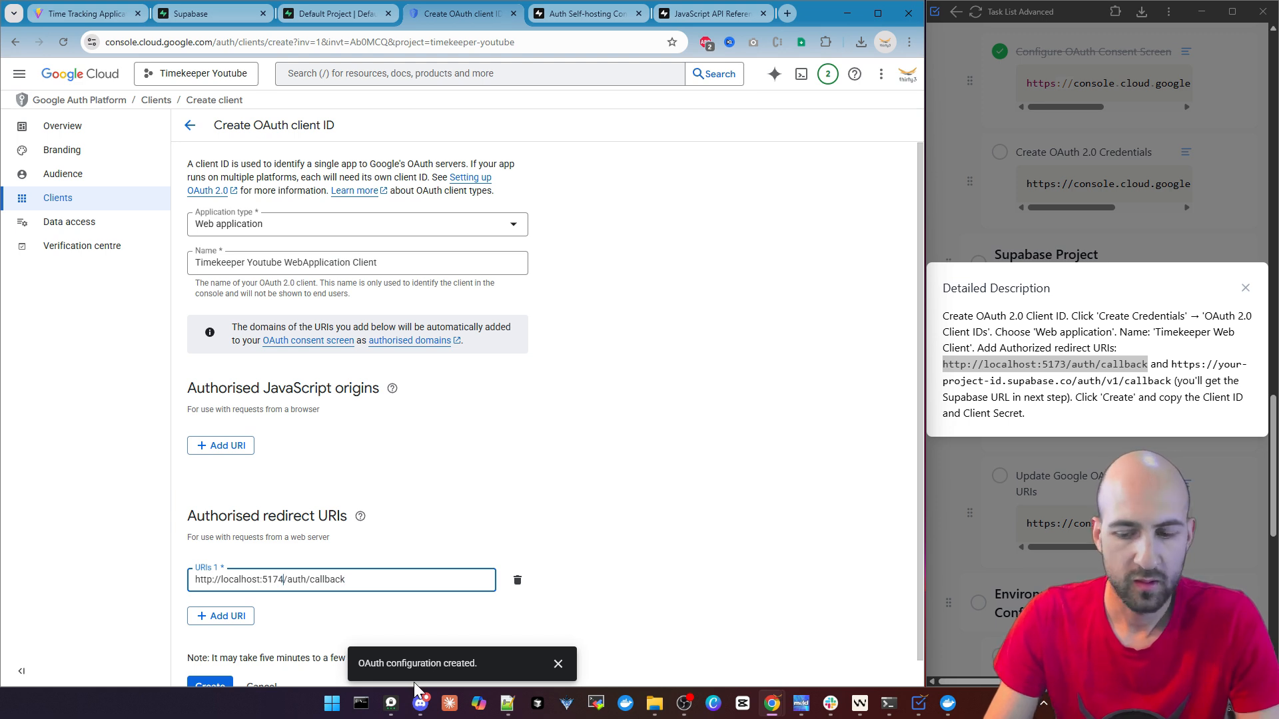
Create the OAuth client, add a blank second redirect URI entry to it and close the task description
click(399, 582)
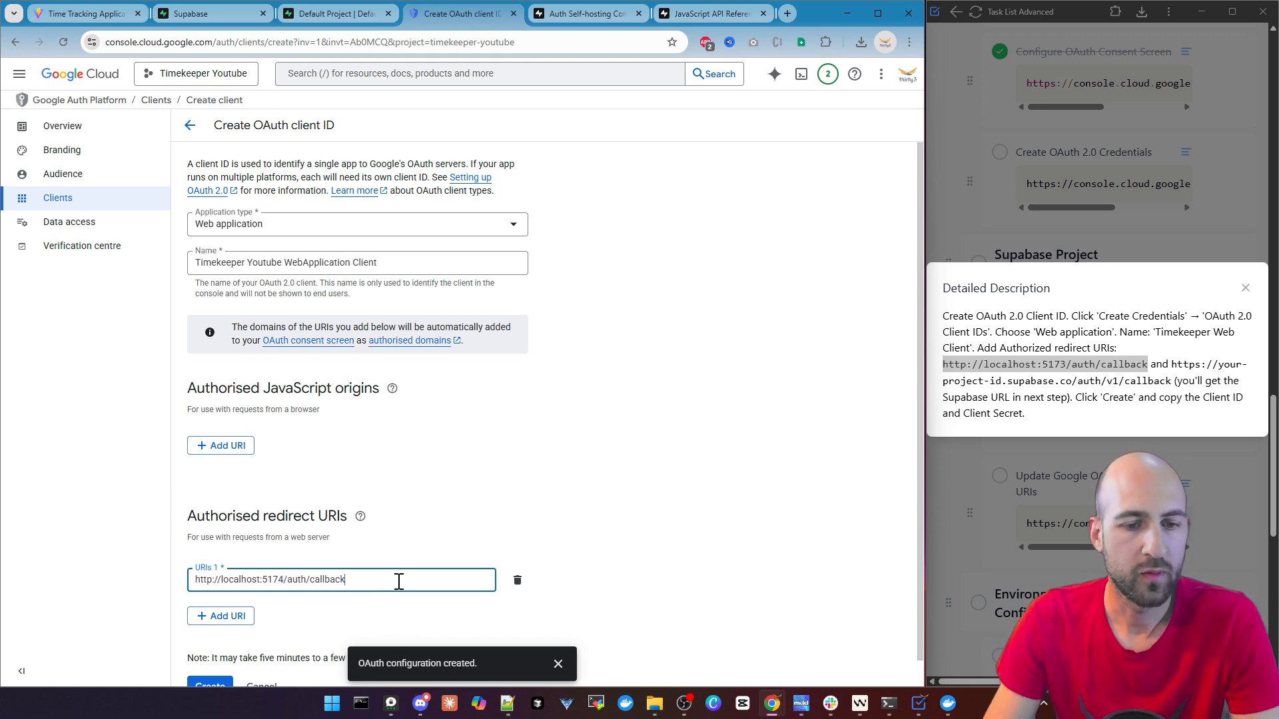
key(Return)
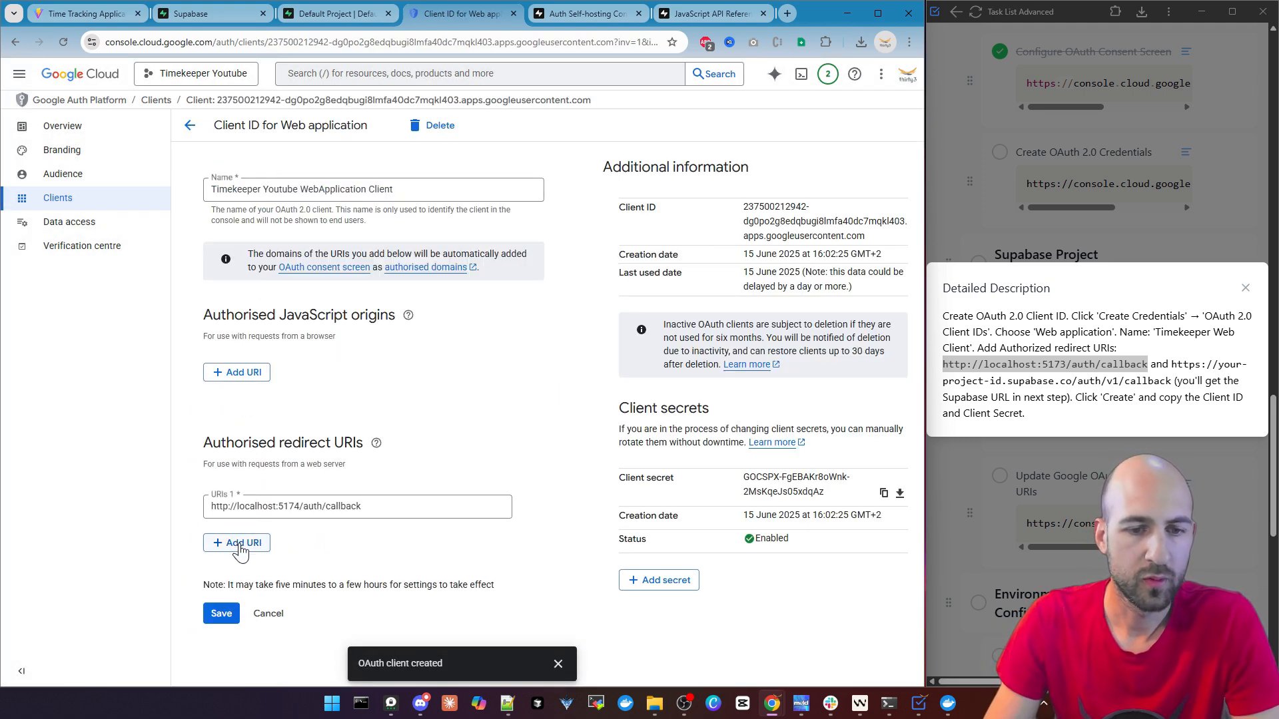
click(240, 547)
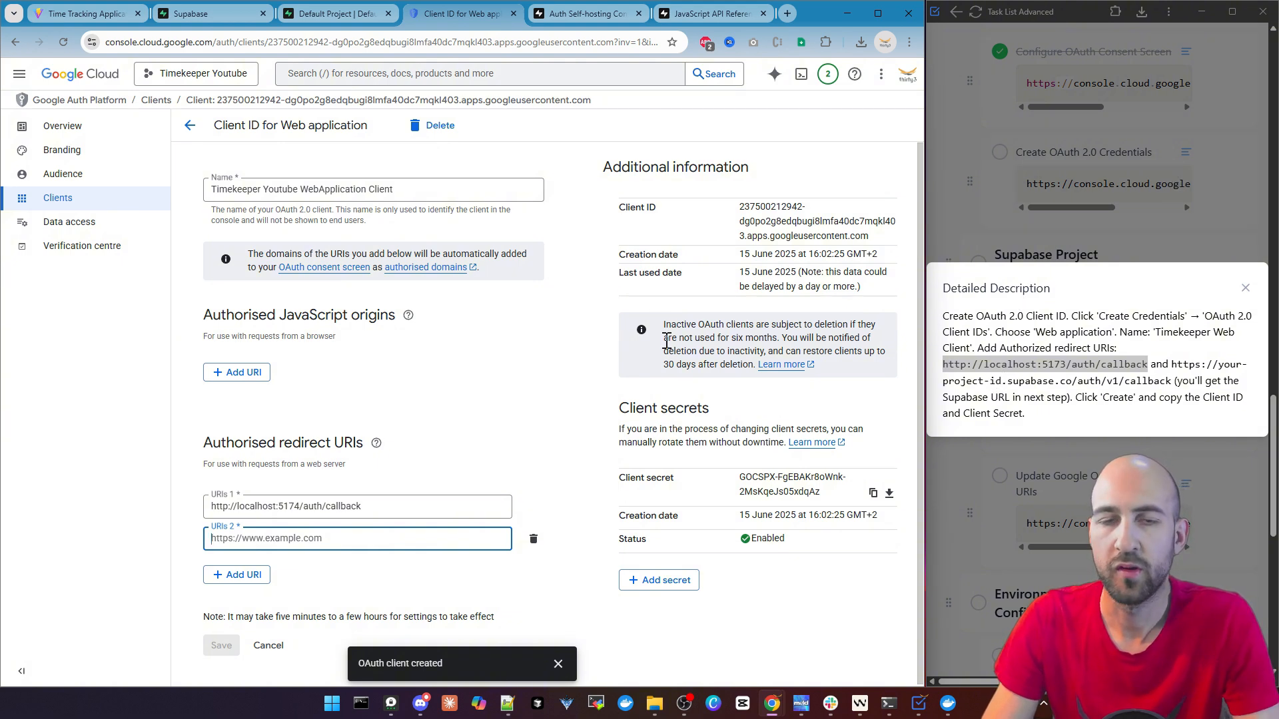
click(1244, 291)
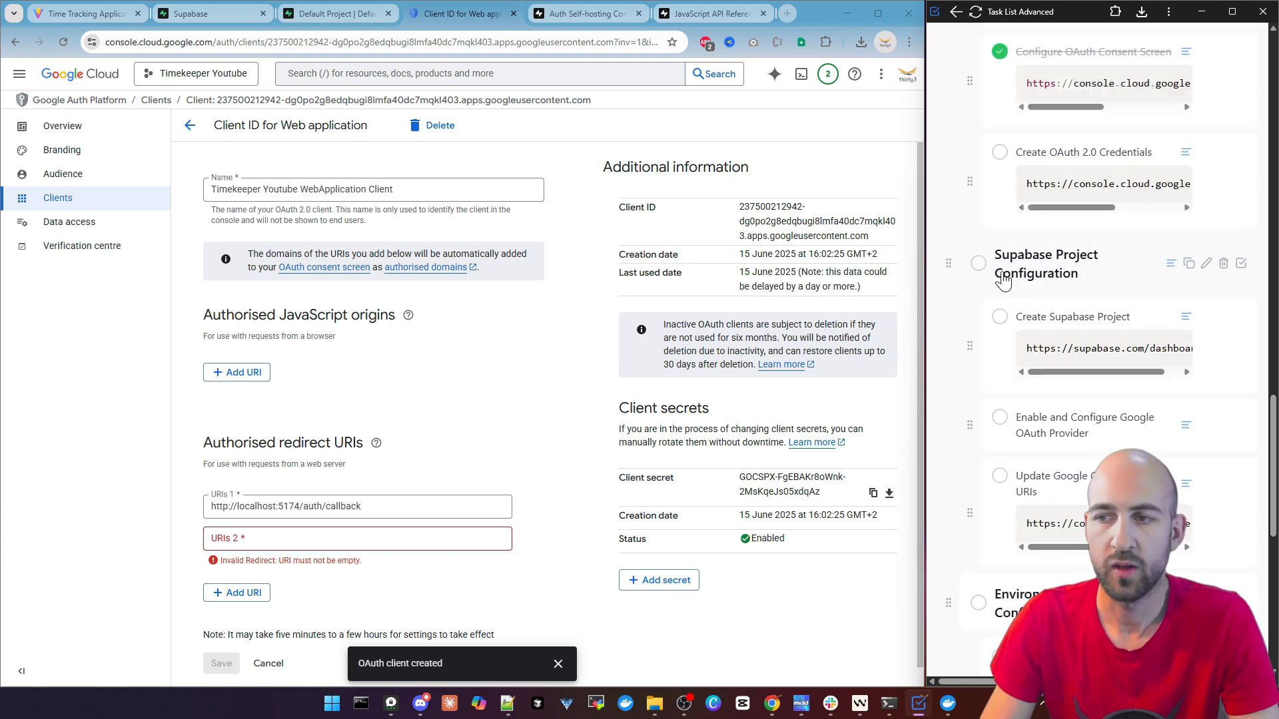
scroll(1065, 291, down, 1)
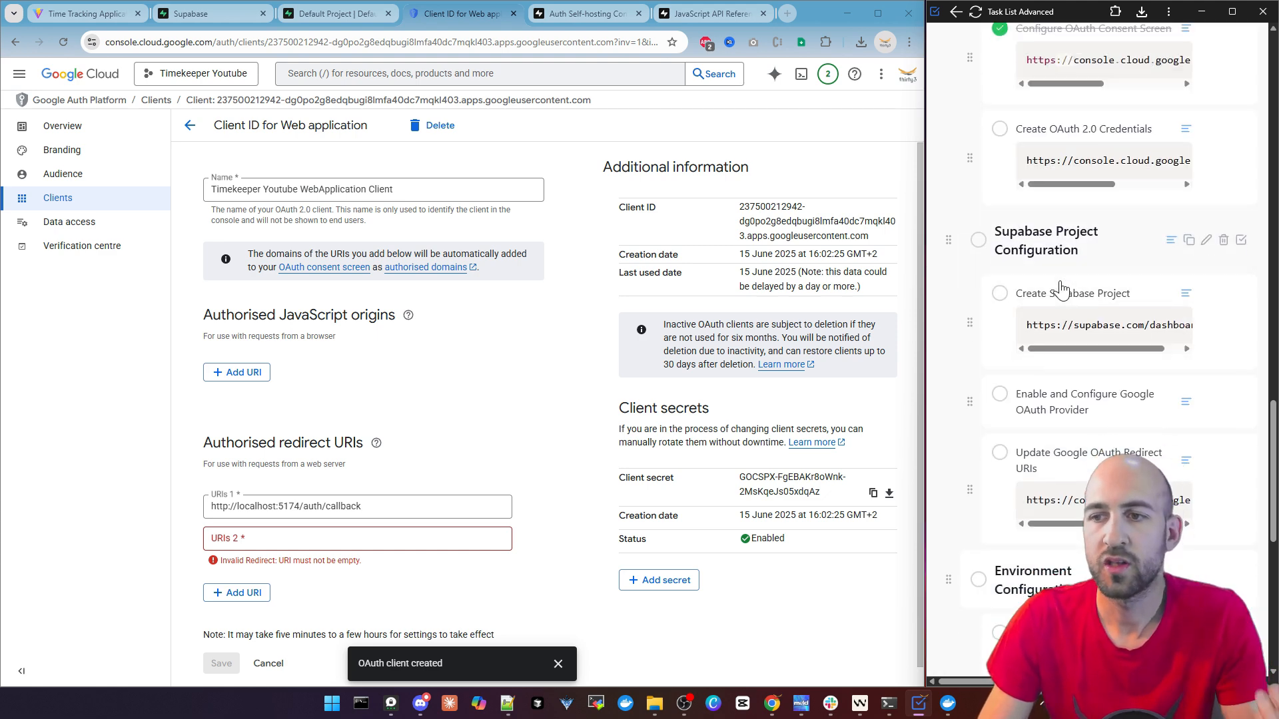
scroll(994, 264, up, 3)
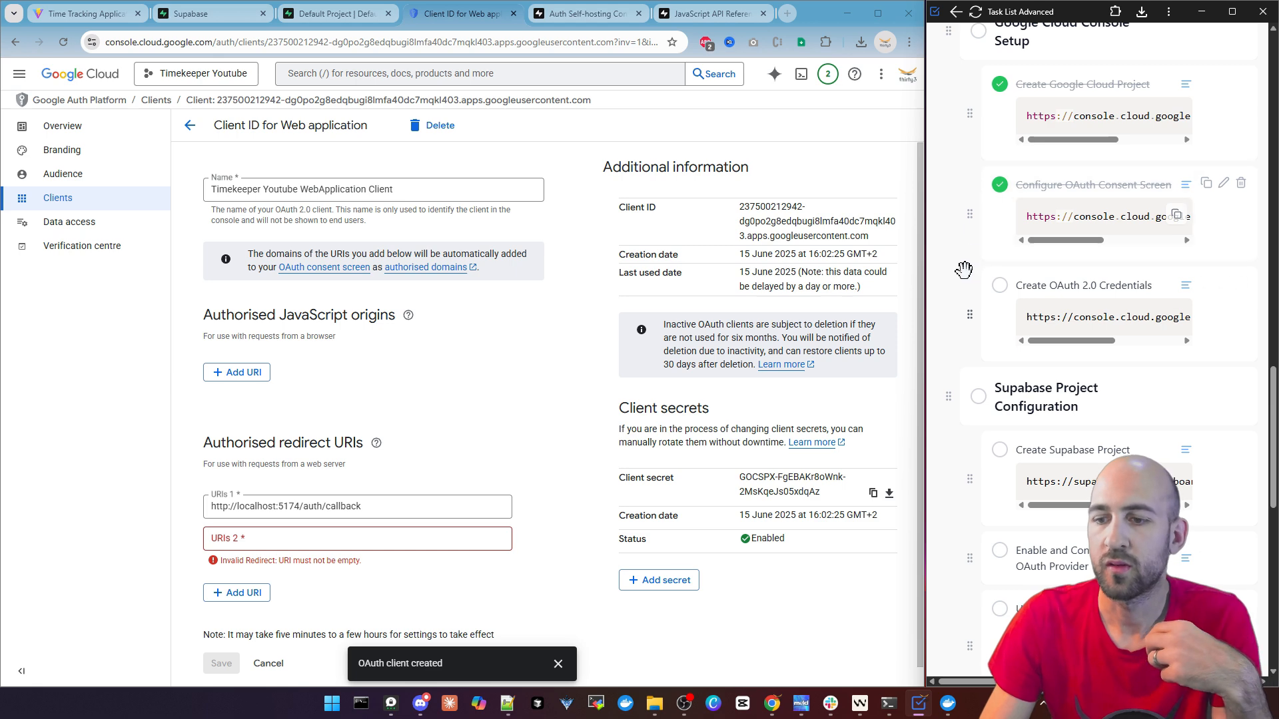
scroll(962, 268, down, 6)
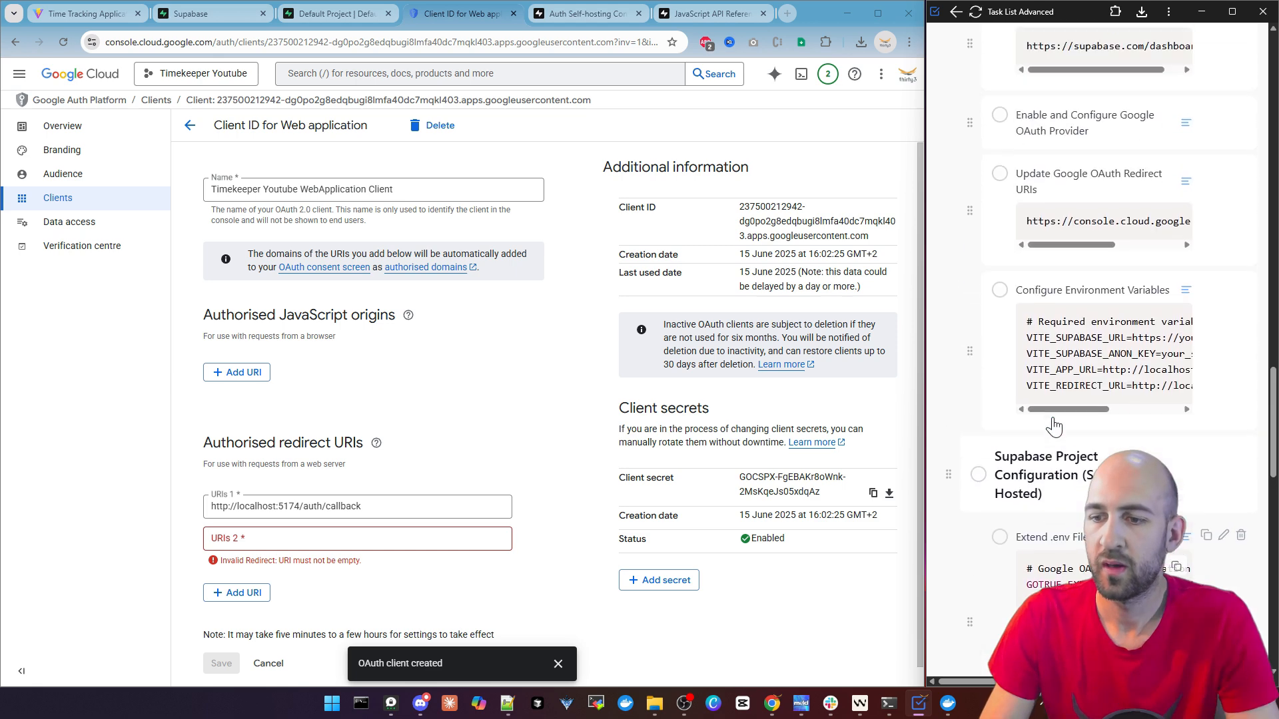
scroll(1123, 157, up, 3)
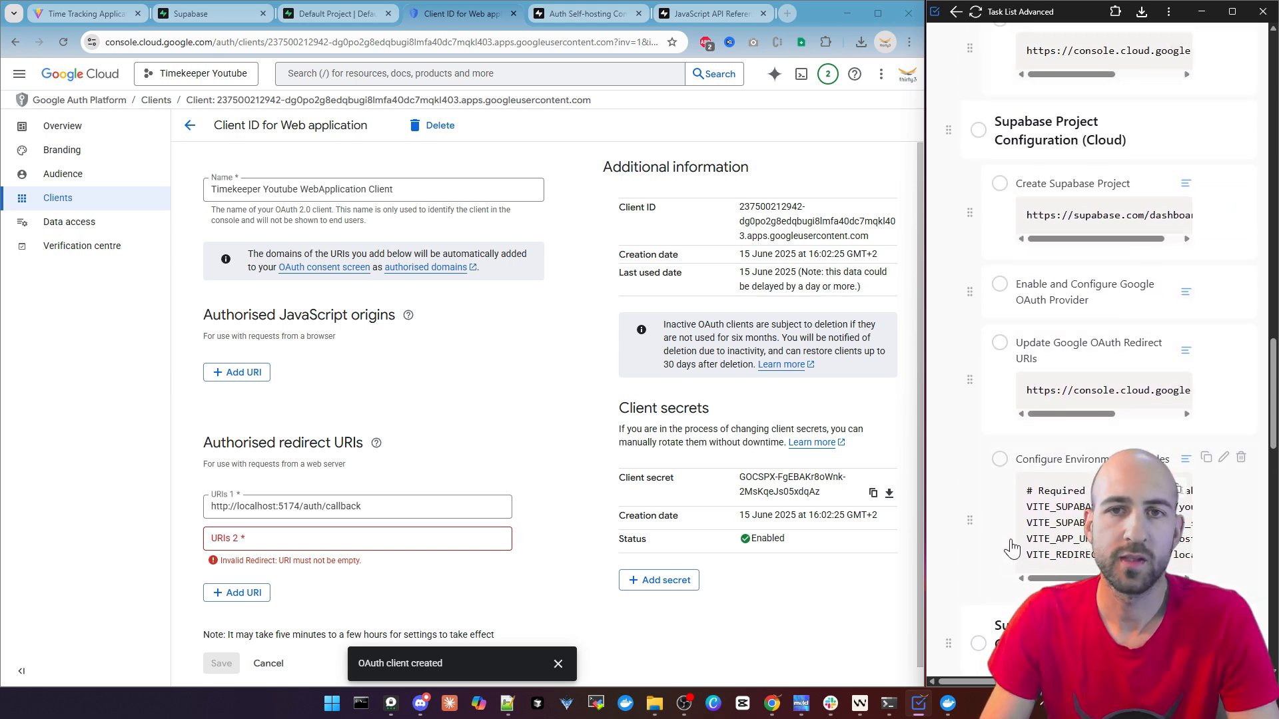
mouse_move(921, 490)
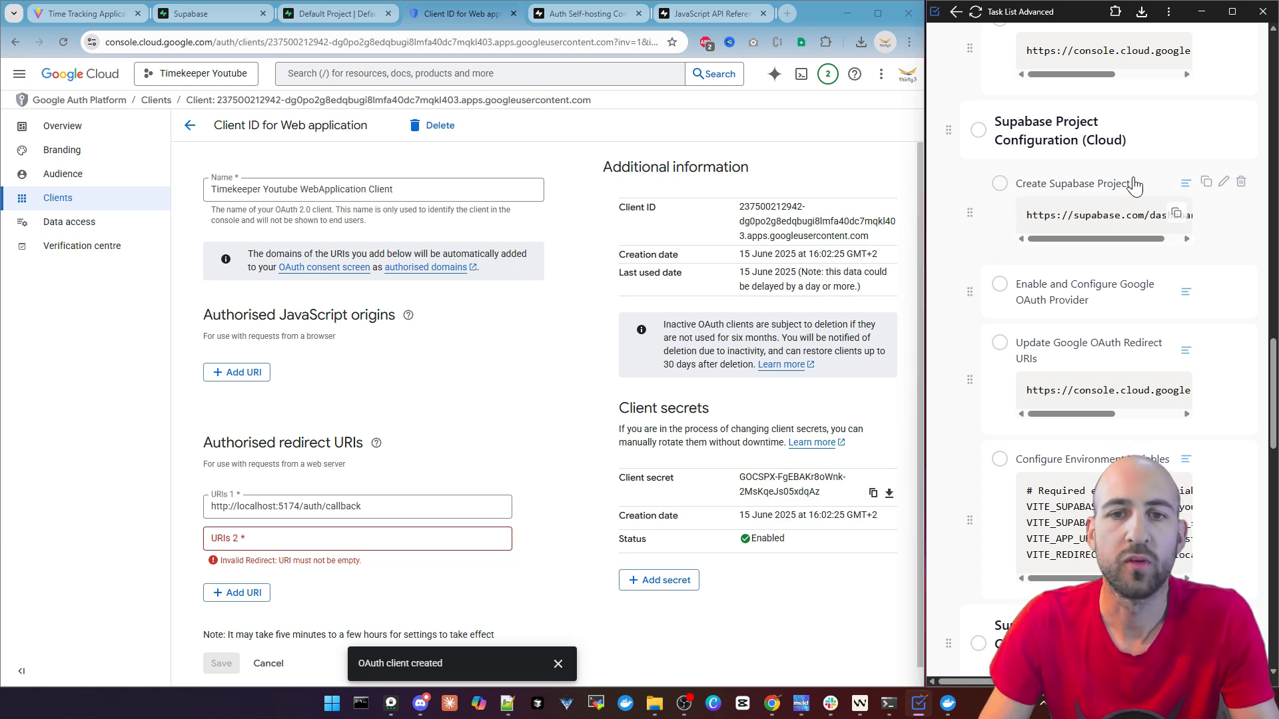
click(1176, 213)
key(ctrl+v)
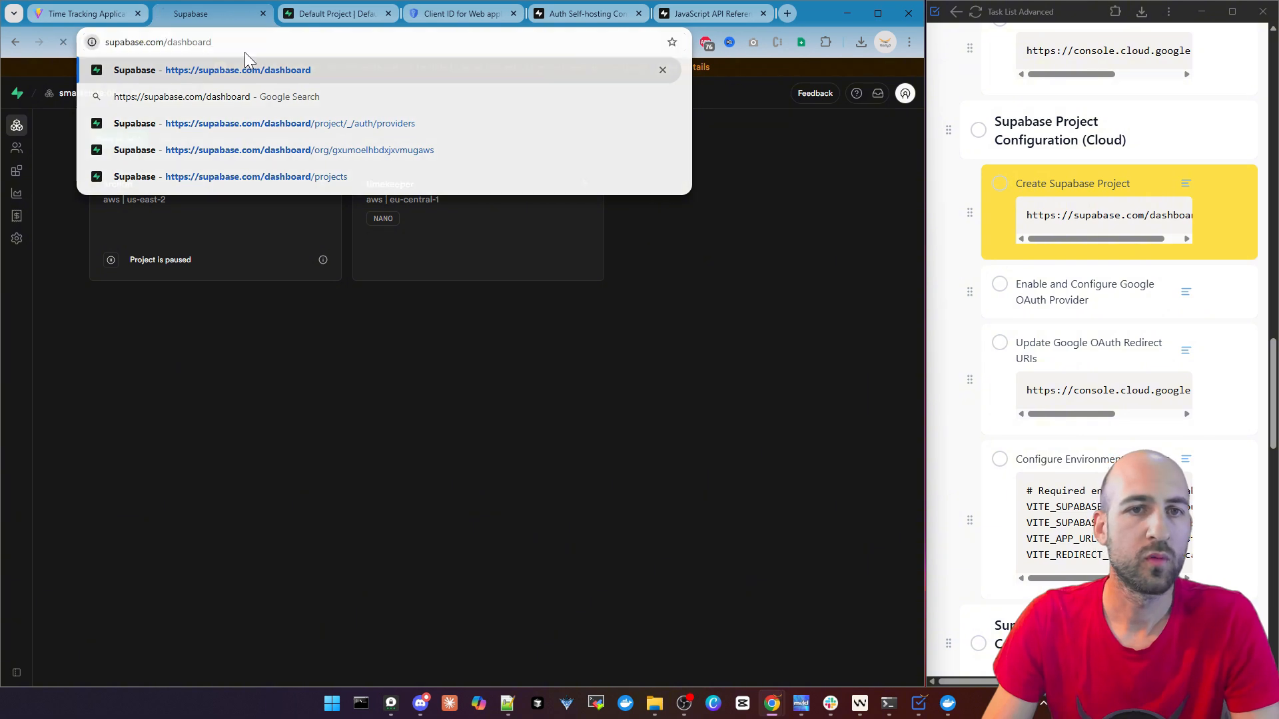
key(Return)
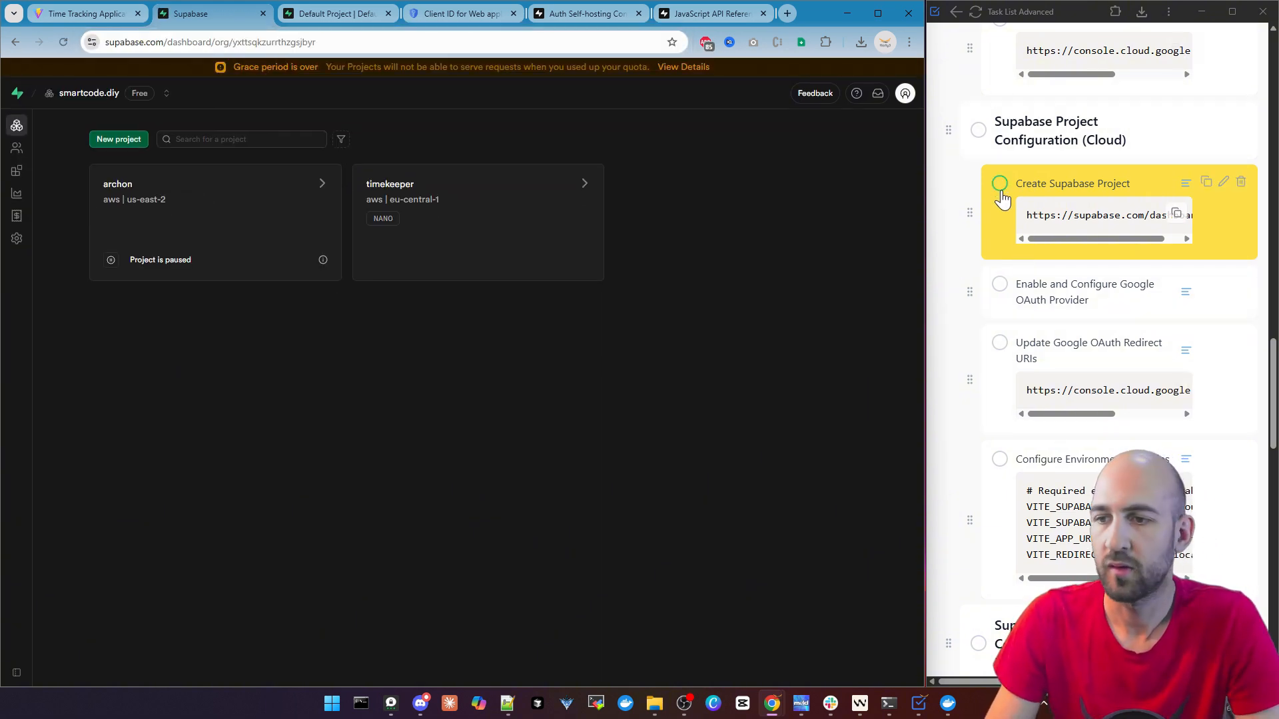
Create a Supabase project named Timekeeper Youtube with a database password and the region Central EU (Frankfurt)
click(459, 268)
text(Timekeeper Youtube)
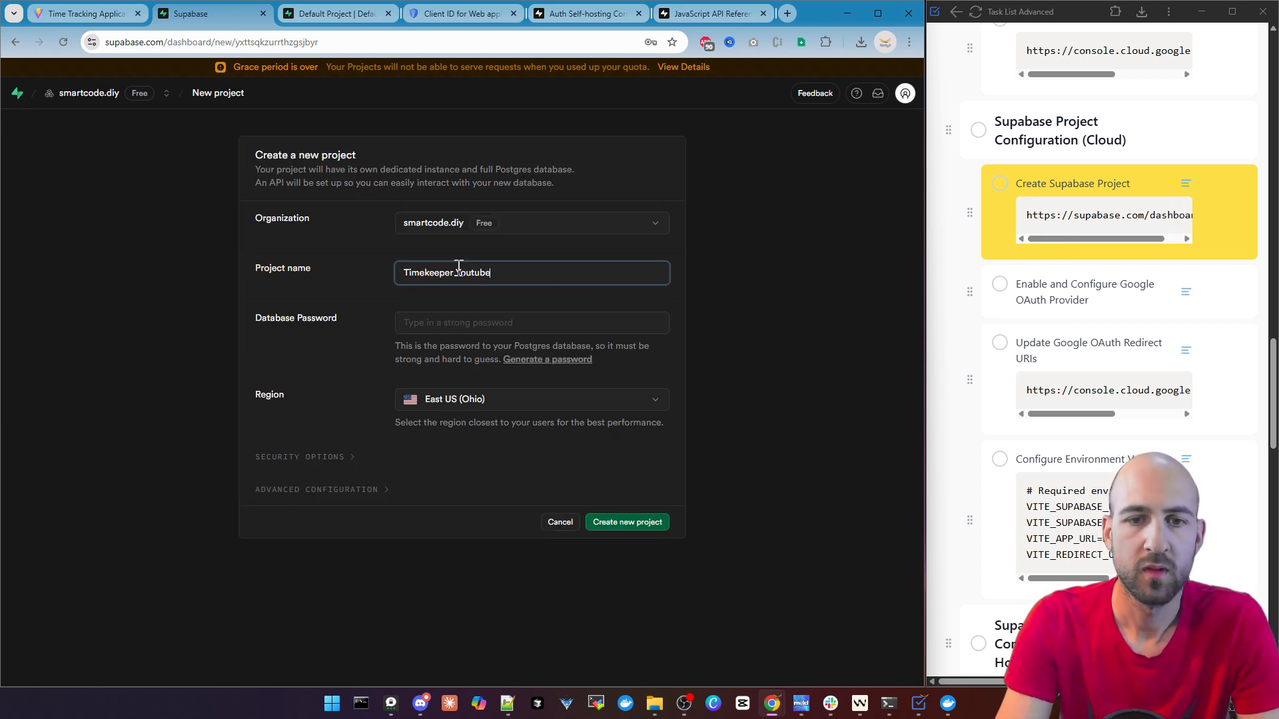
key(Tab)
text(****)
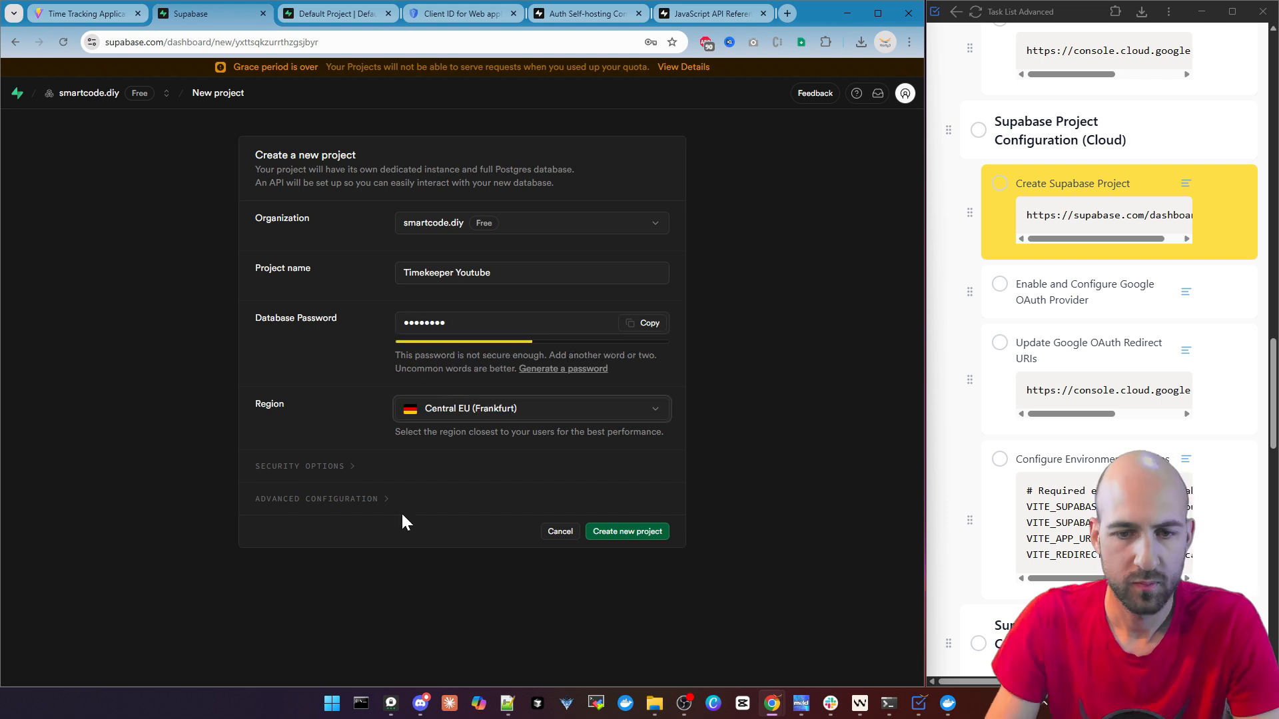
click(619, 539)
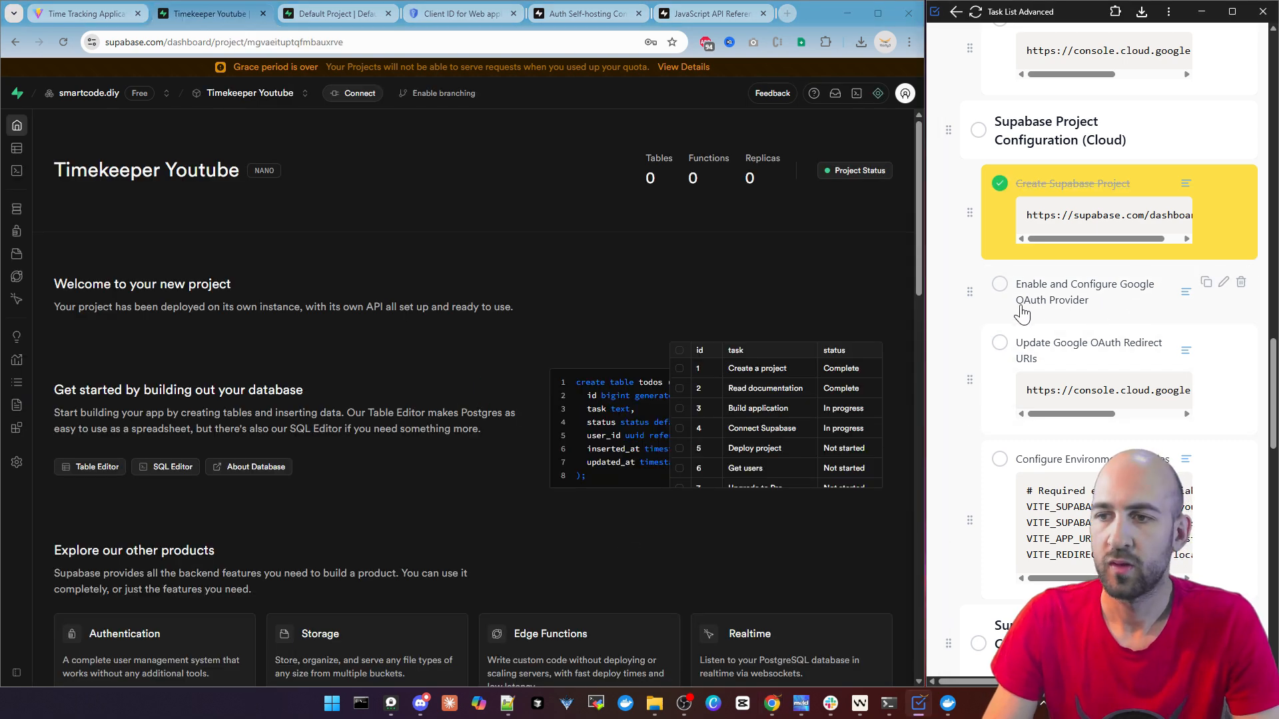
Display the Enable and Configure Google OAuth Provider task's description and open the Supabase project's authentication Sign In / Providers page
click(1183, 293)
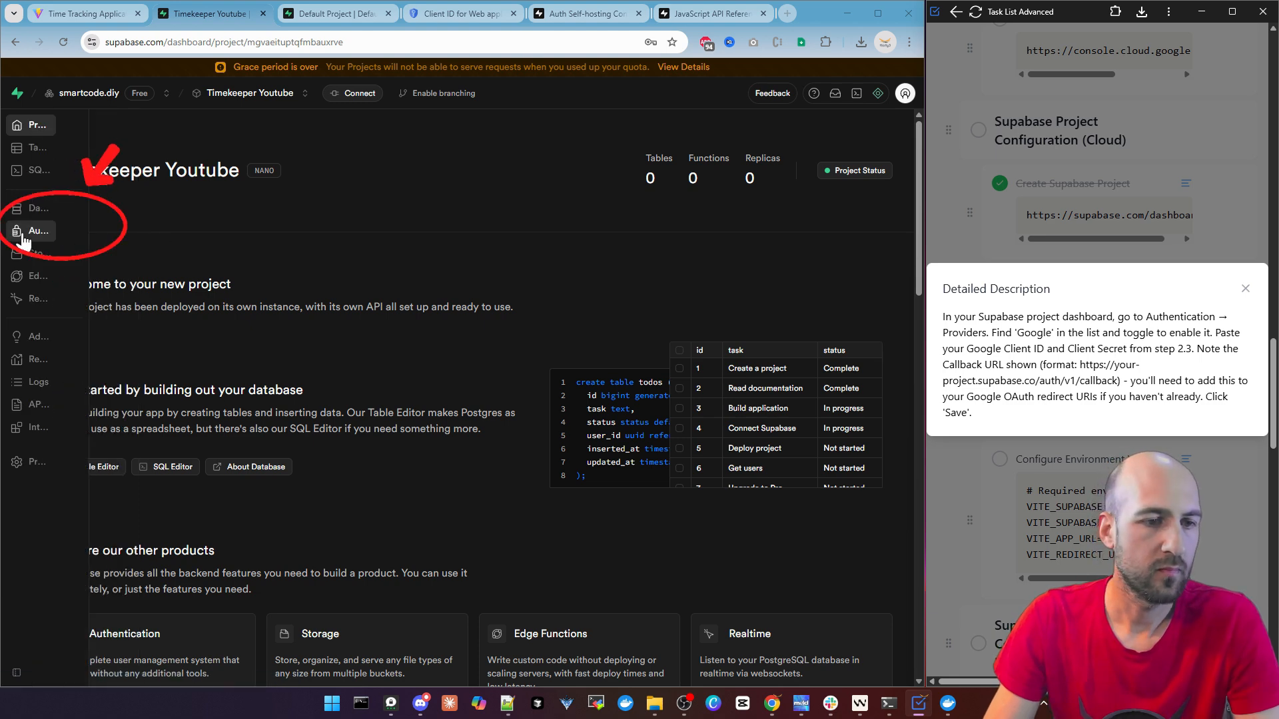
click(58, 235)
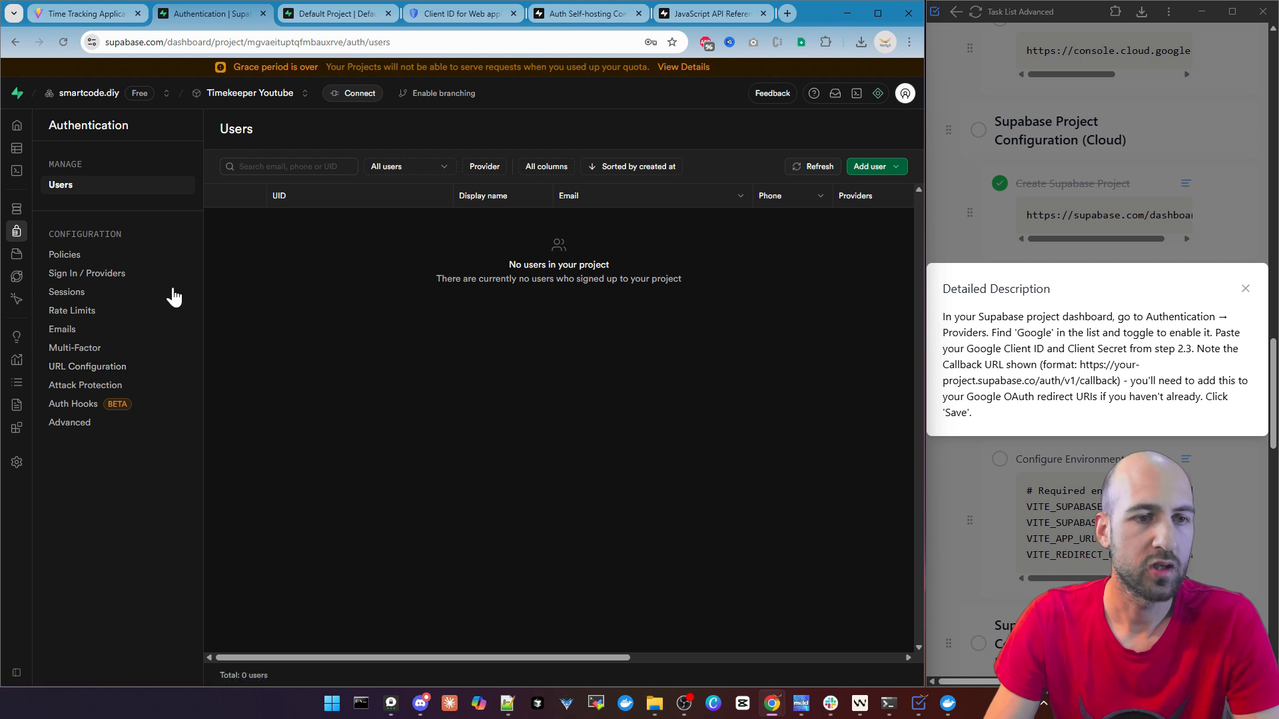
click(91, 280)
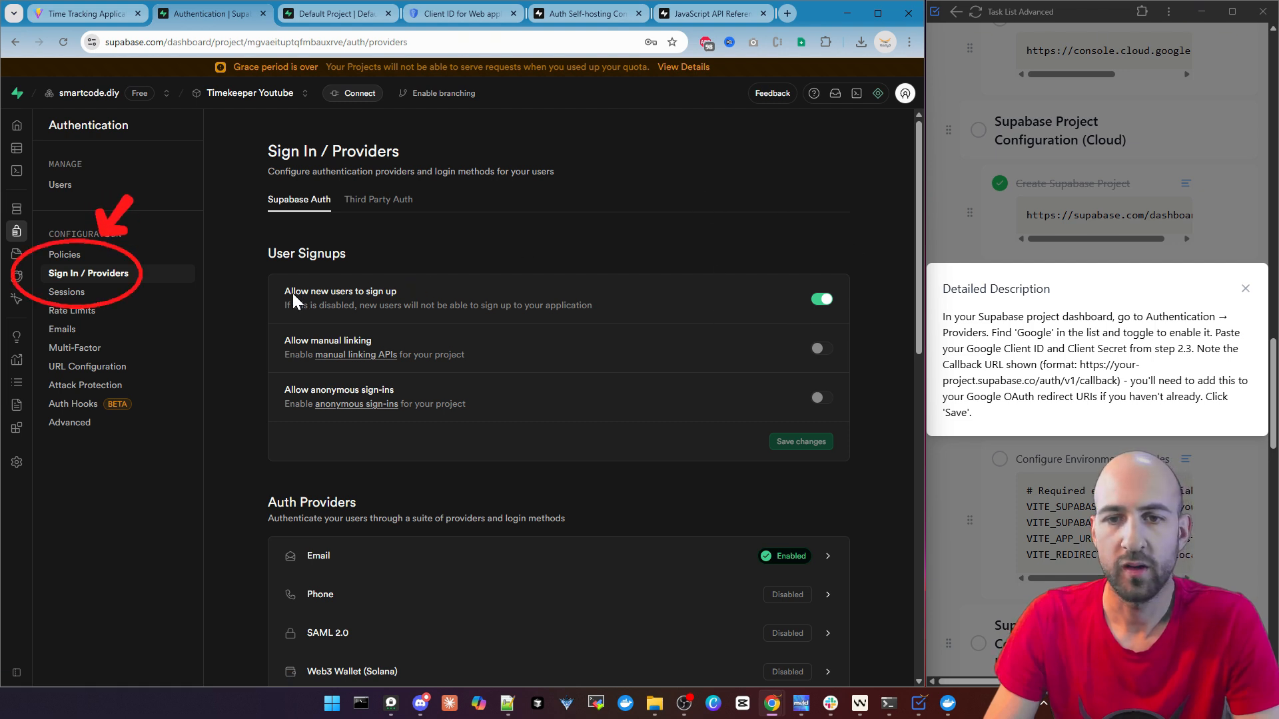
Open the Google auth provider's settings and turn on Enable Sign in with Google
click(413, 291)
scroll(826, 313, down, 7)
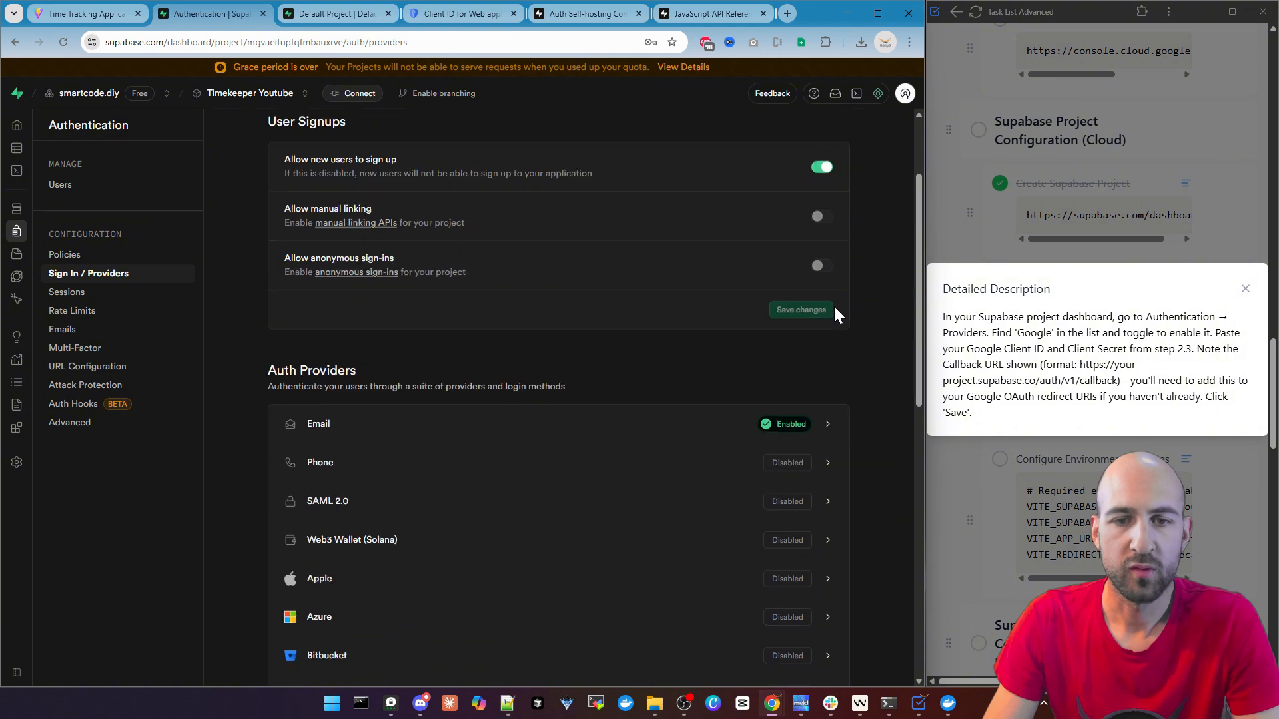
scroll(616, 385, down, 3)
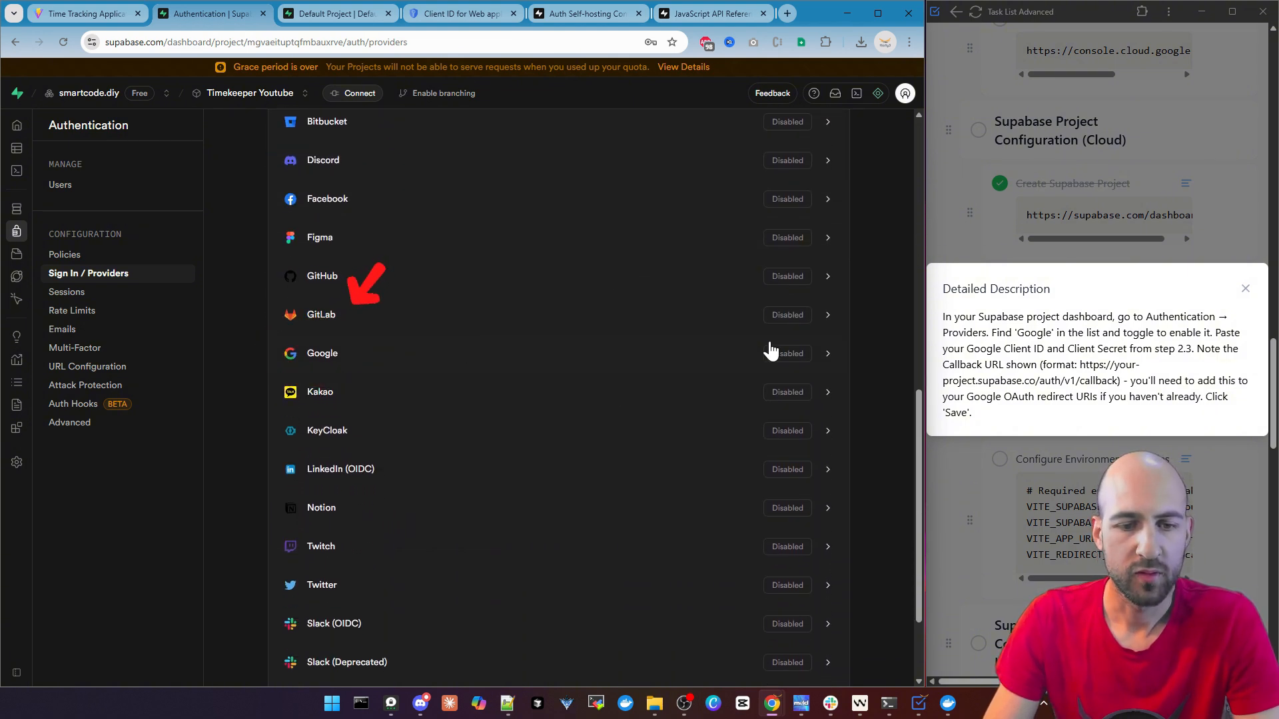
click(714, 351)
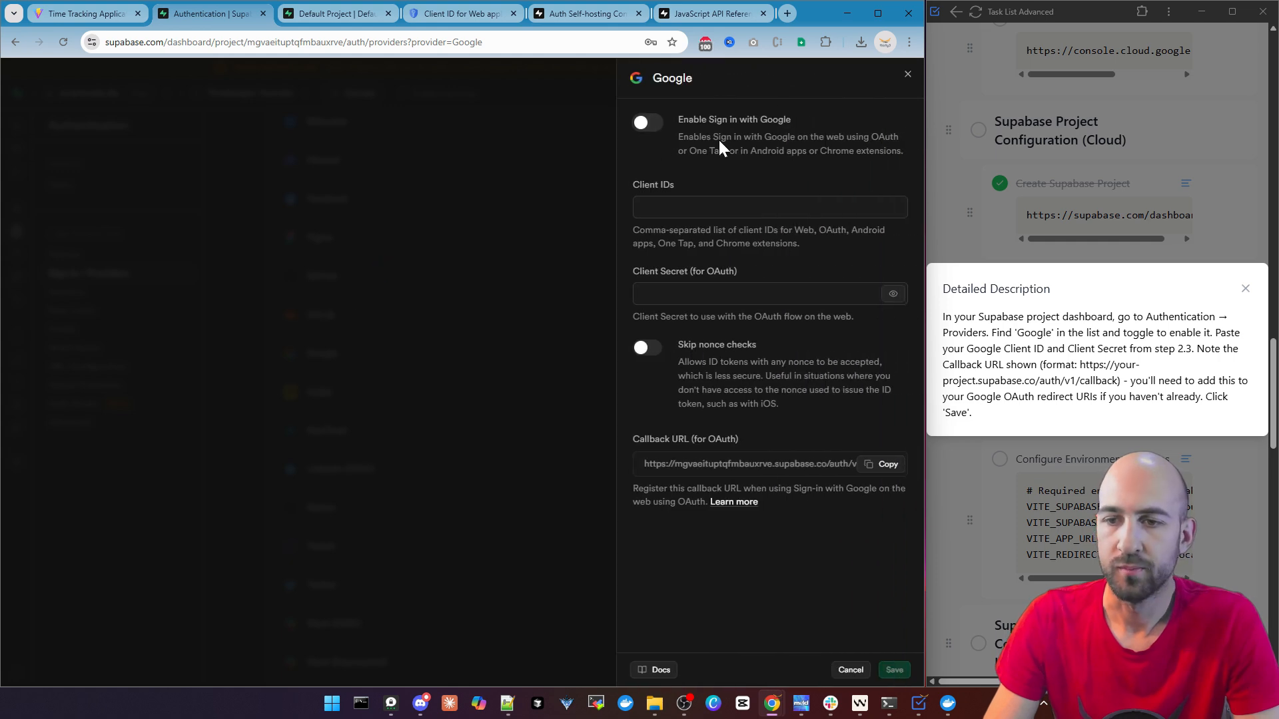
click(646, 124)
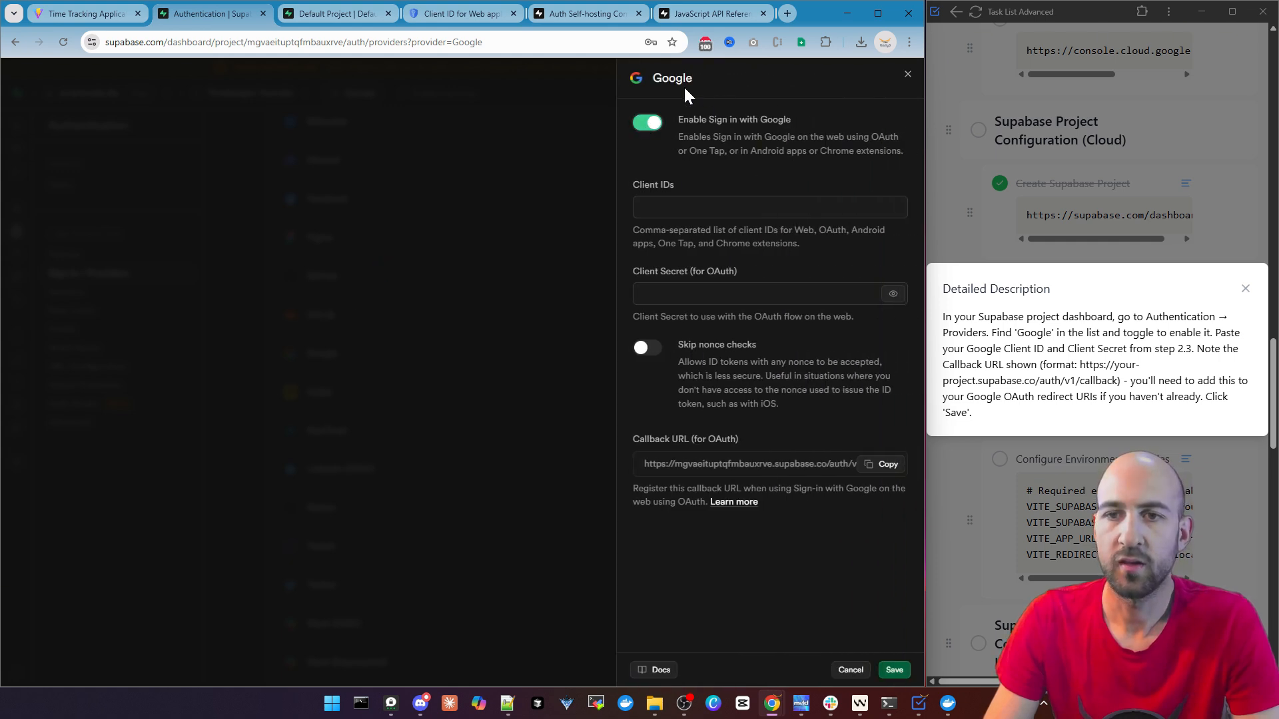
click(680, 211)
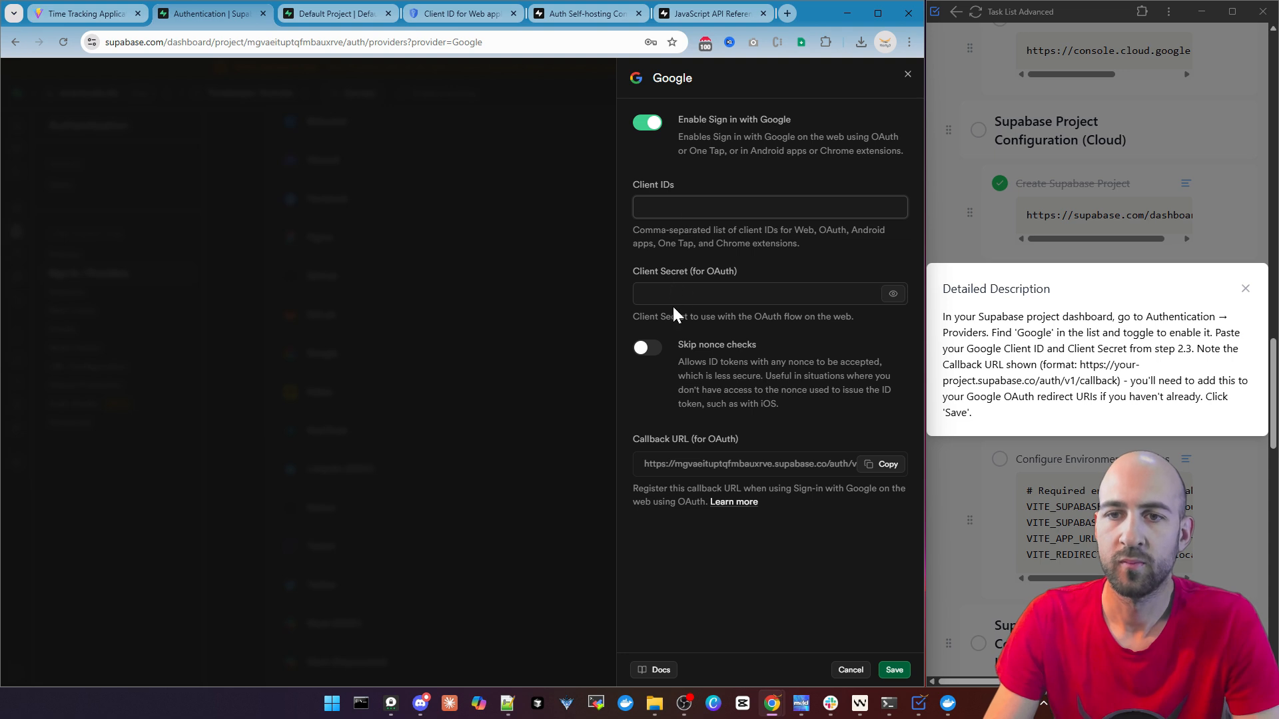
click(689, 297)
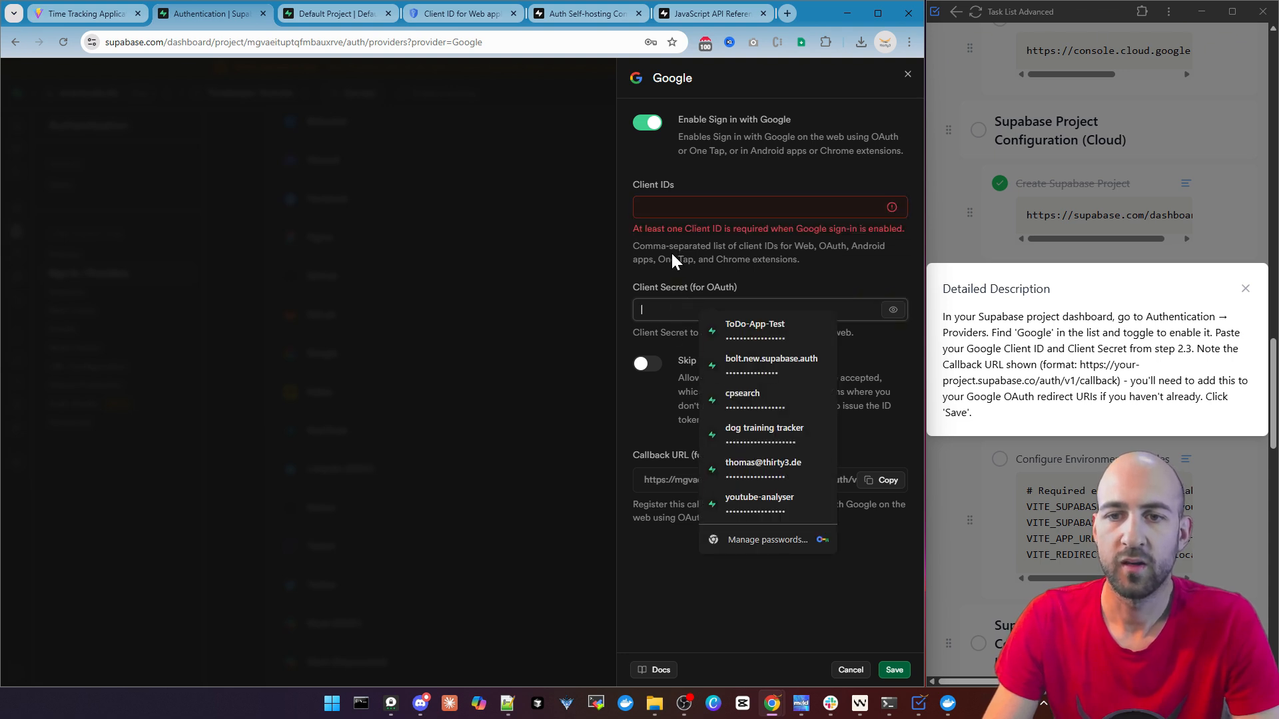
click(645, 397)
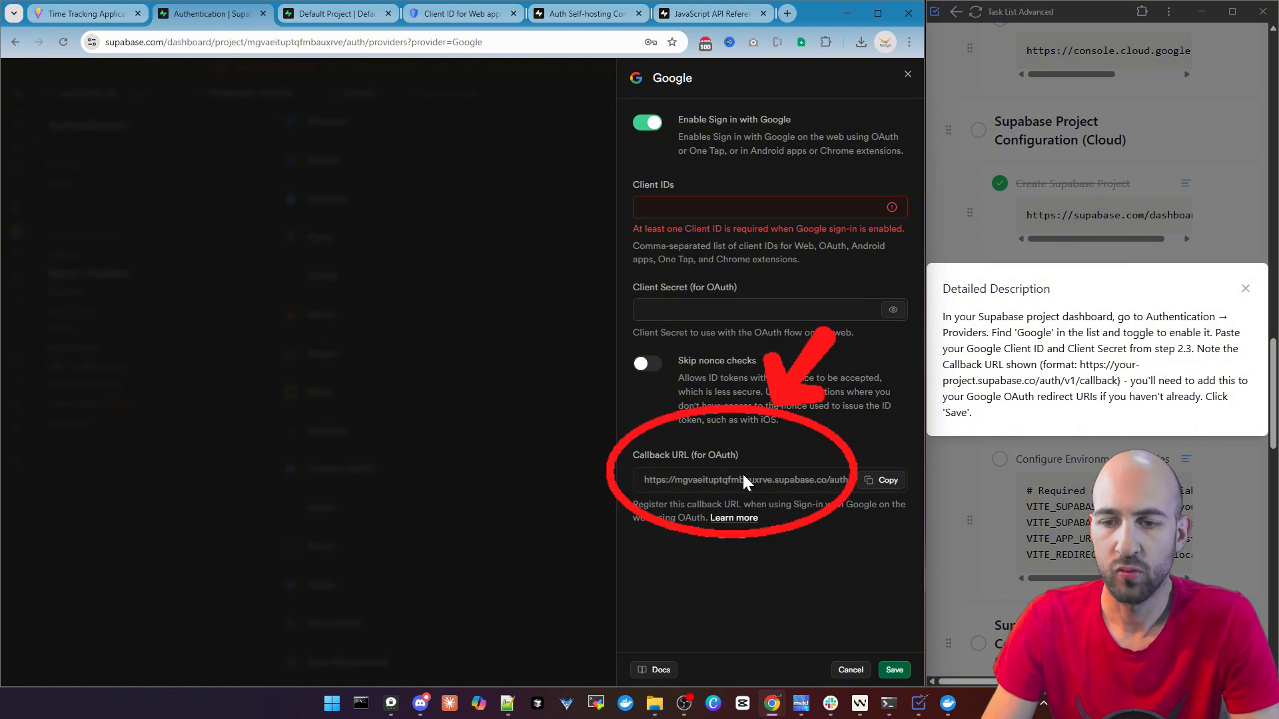
Copy the Google provider's Callback URL into the URIs 2 redirect entry of the Google OAuth client and save the client
click(886, 480)
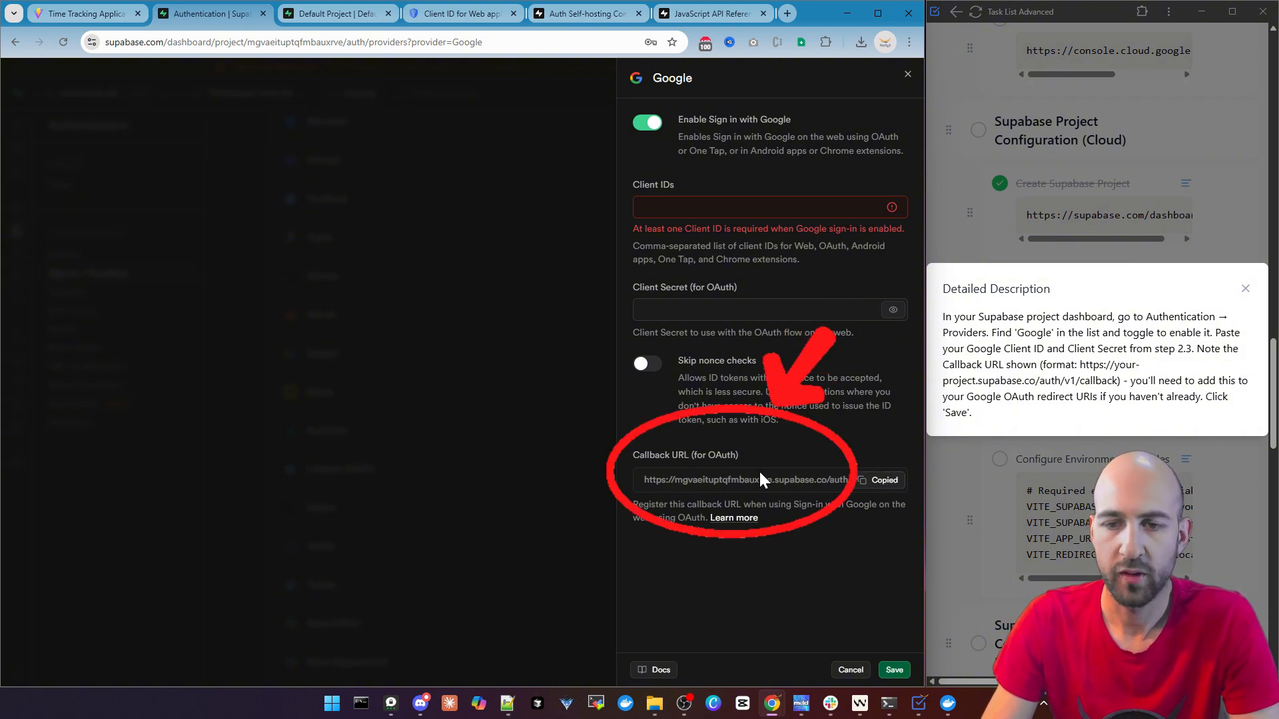
click(470, 17)
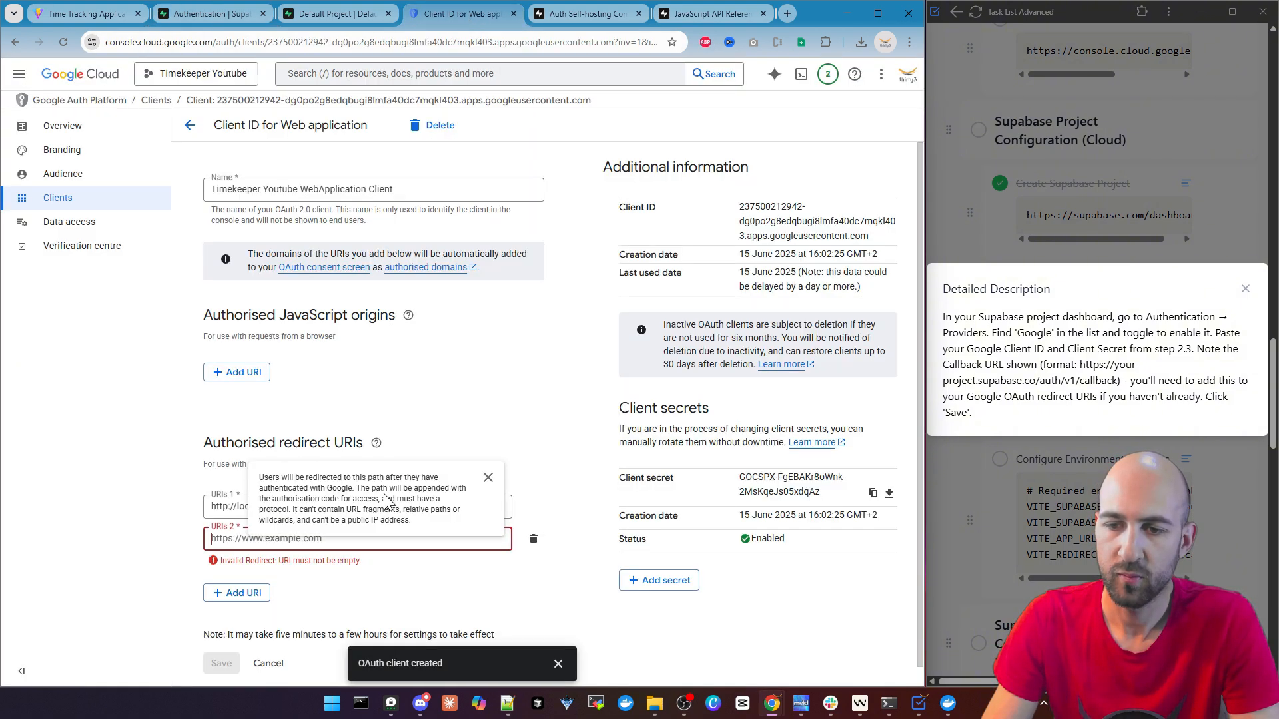
click(247, 543)
key(ctrl+v)
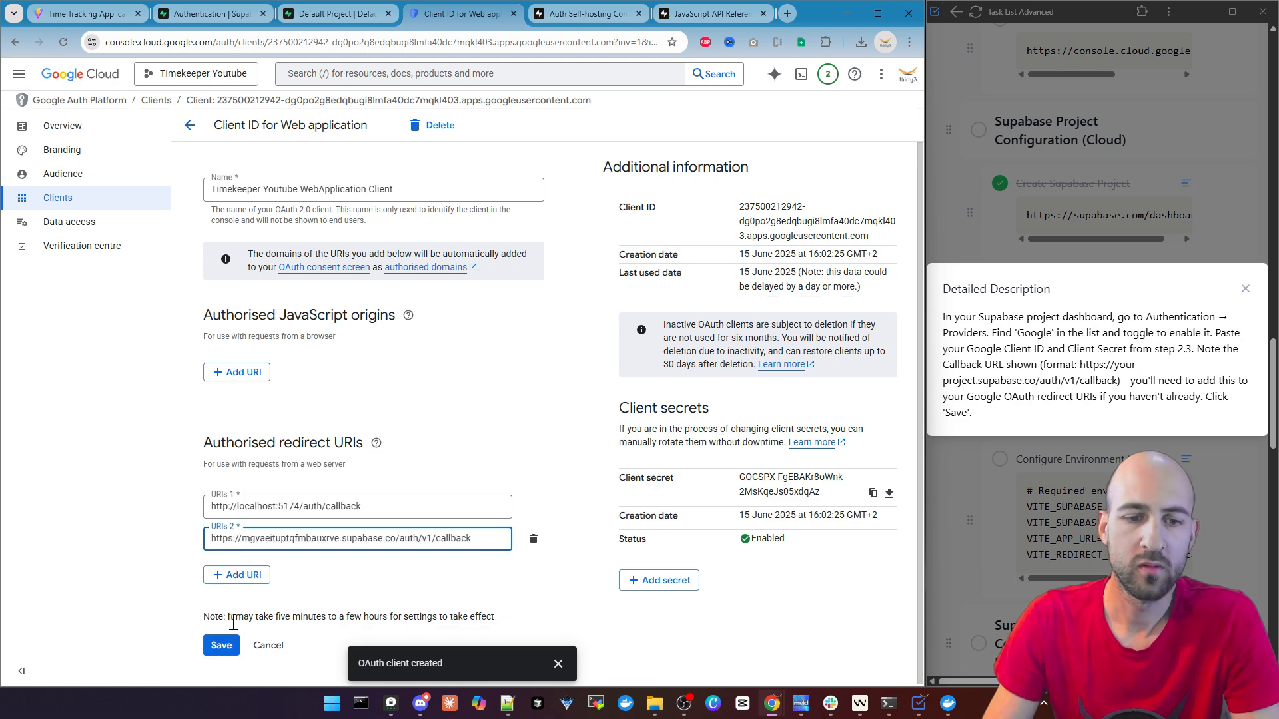
click(340, 593)
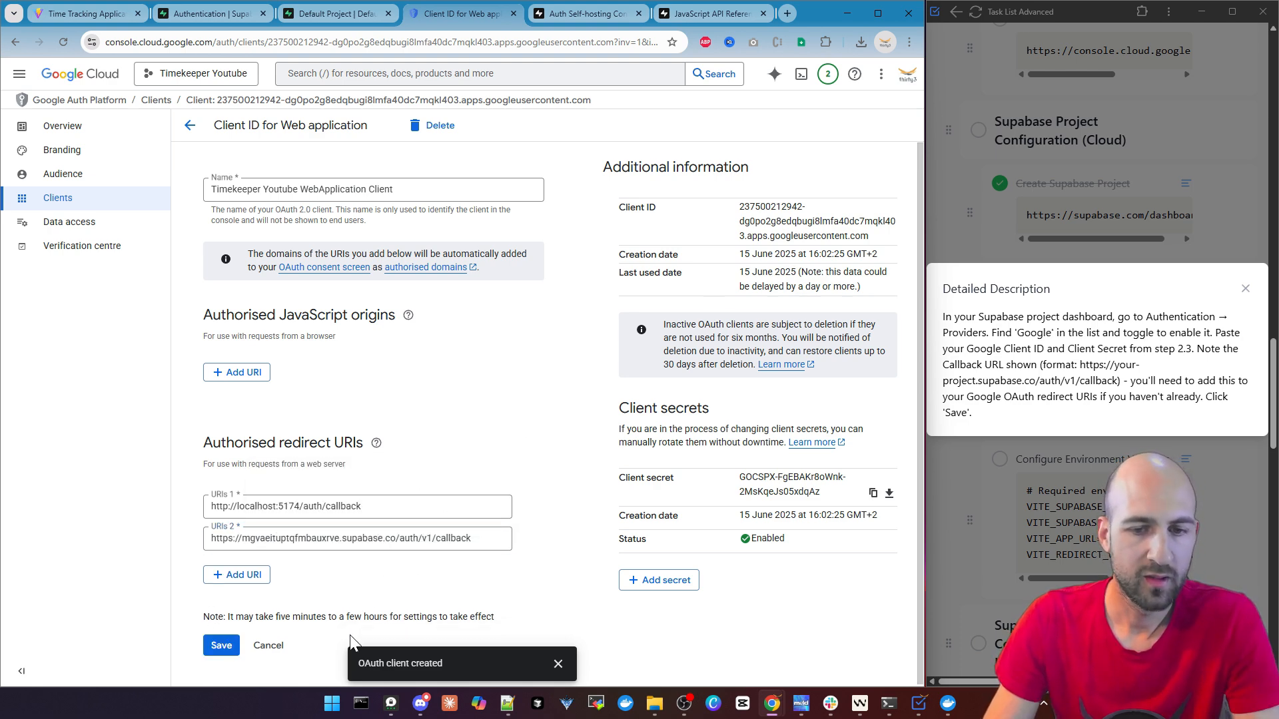
click(231, 645)
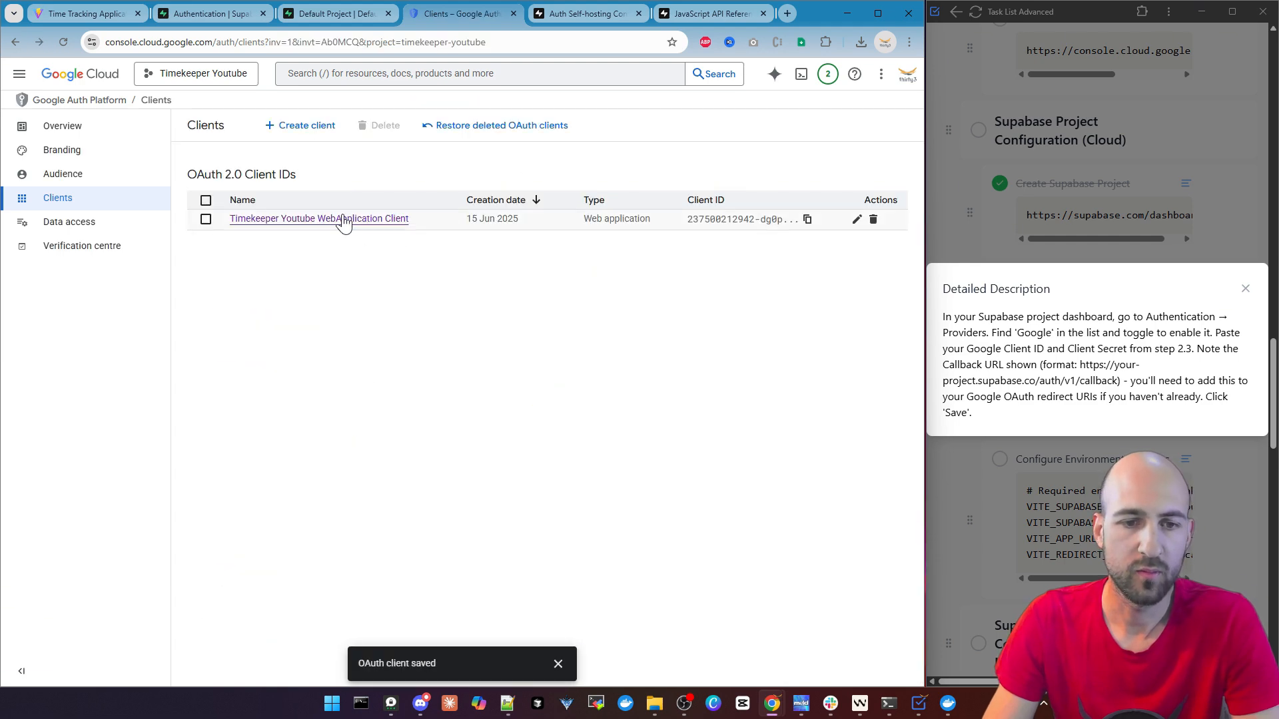
Copy the Client ID of Timekeeper Youtube WebApplication Client into Supabase's Client IDs field and close the task description
click(342, 219)
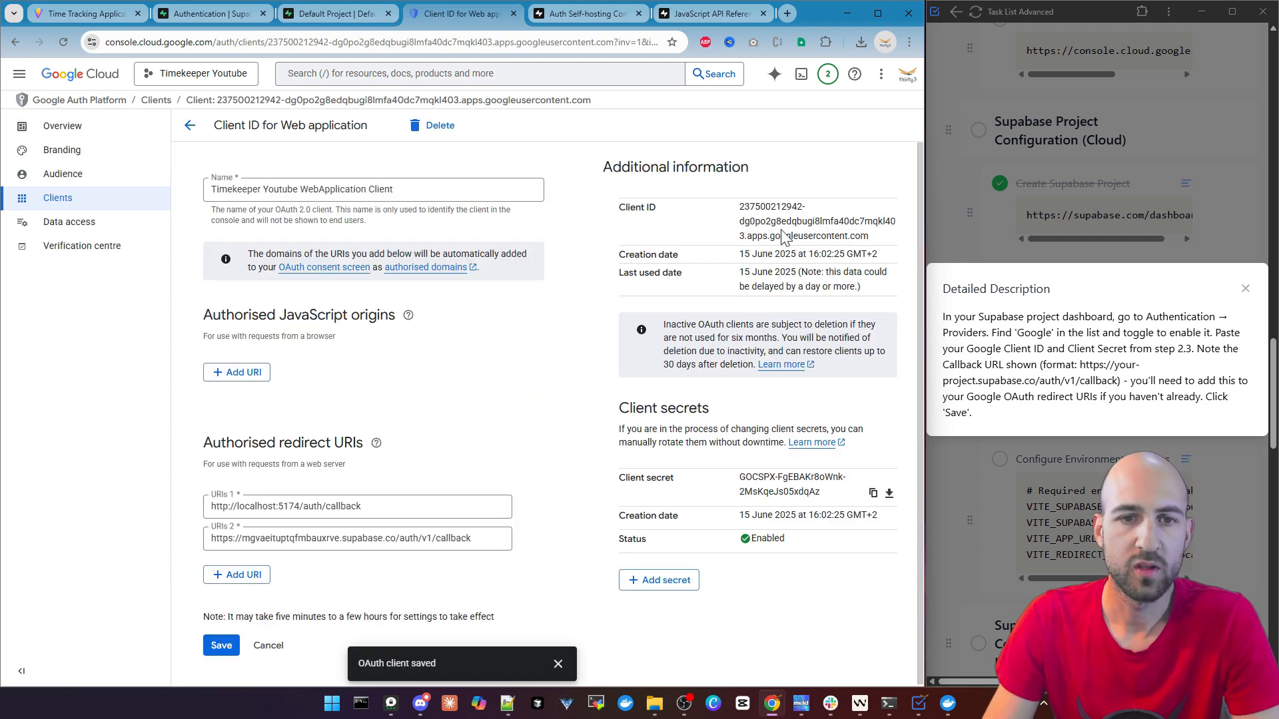
drag(870, 241, 735, 207)
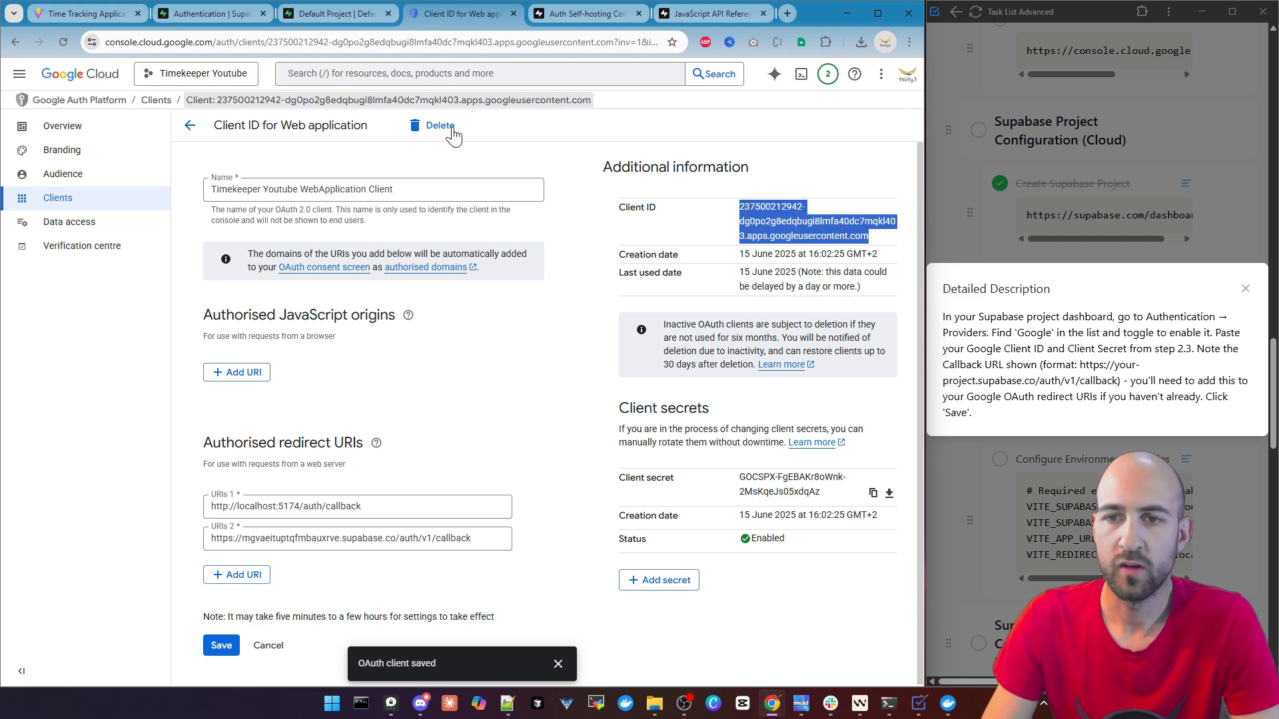
click(1244, 288)
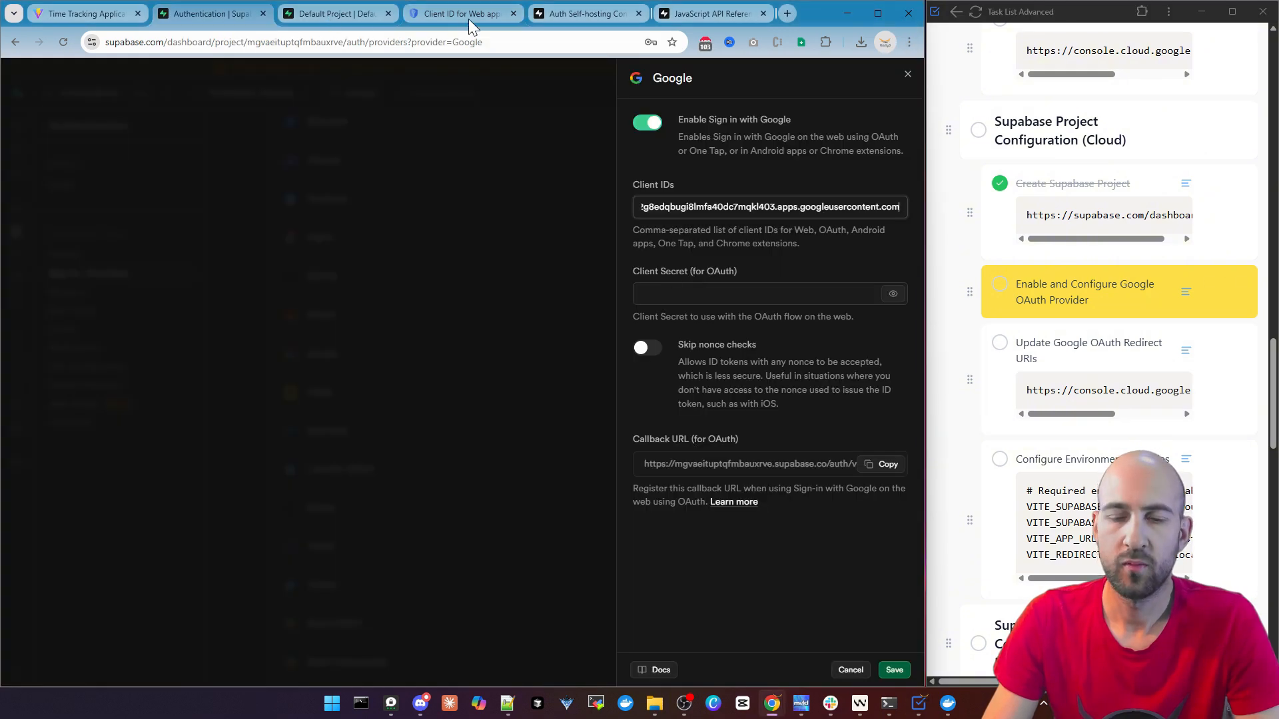
Copy the OAuth client's client secret into the Supabase Google provider's Client Secret field and save the provider settings
click(470, 22)
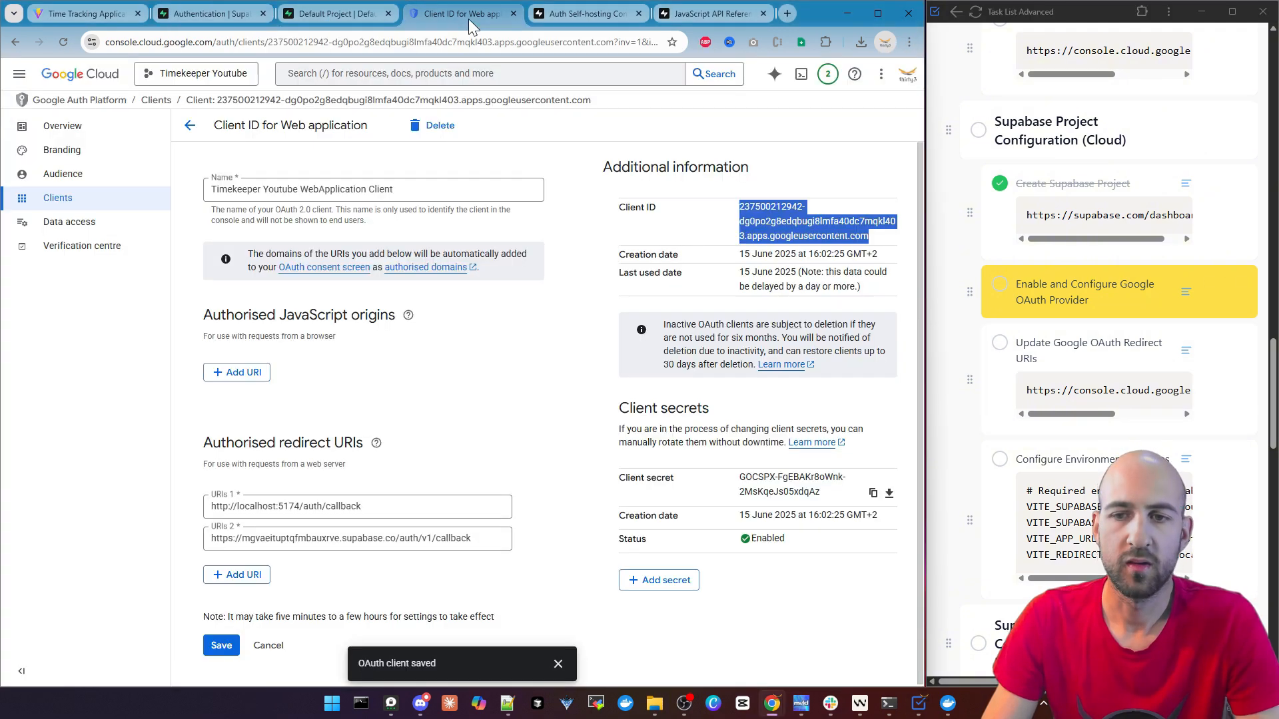
click(873, 496)
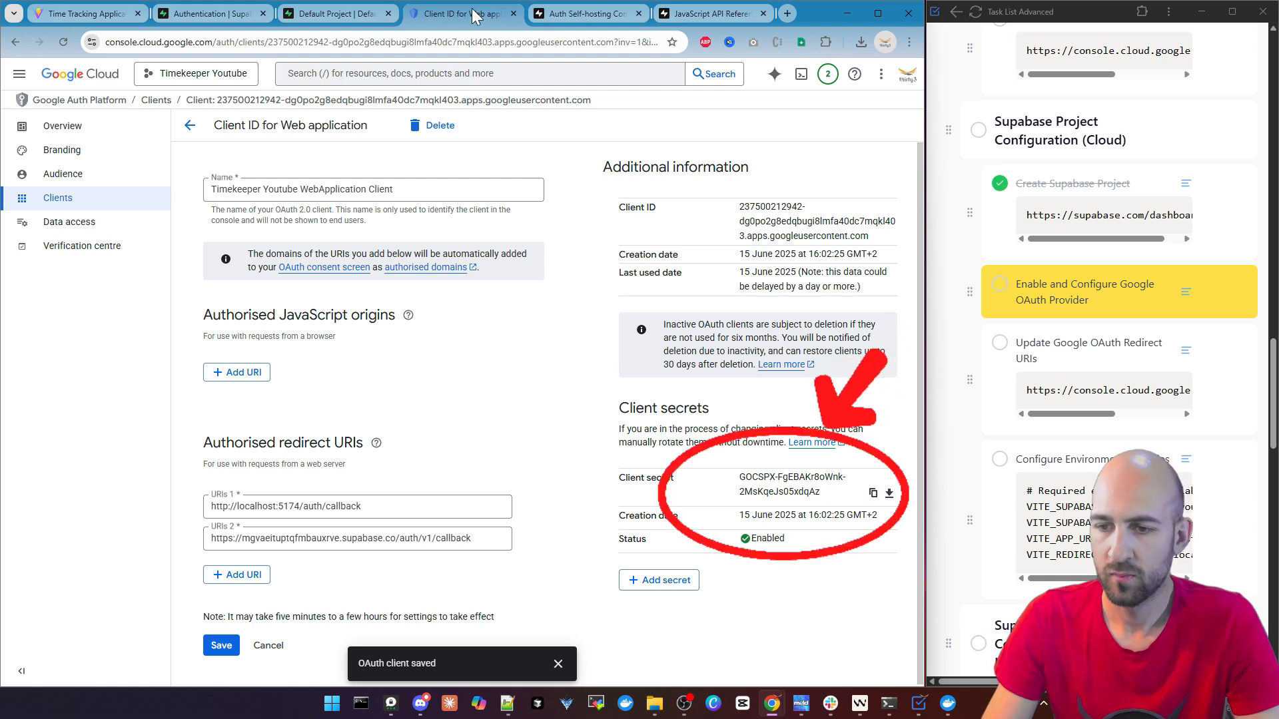
click(243, 19)
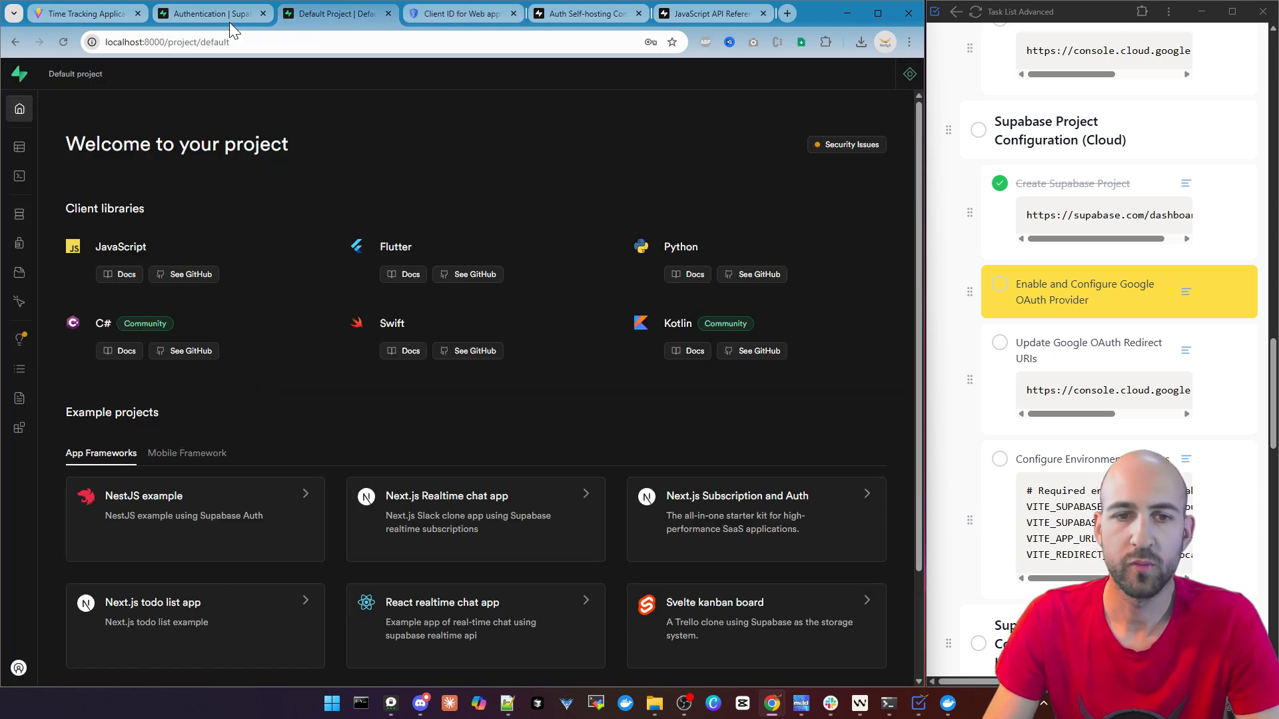
click(721, 297)
key(ctrl+v)
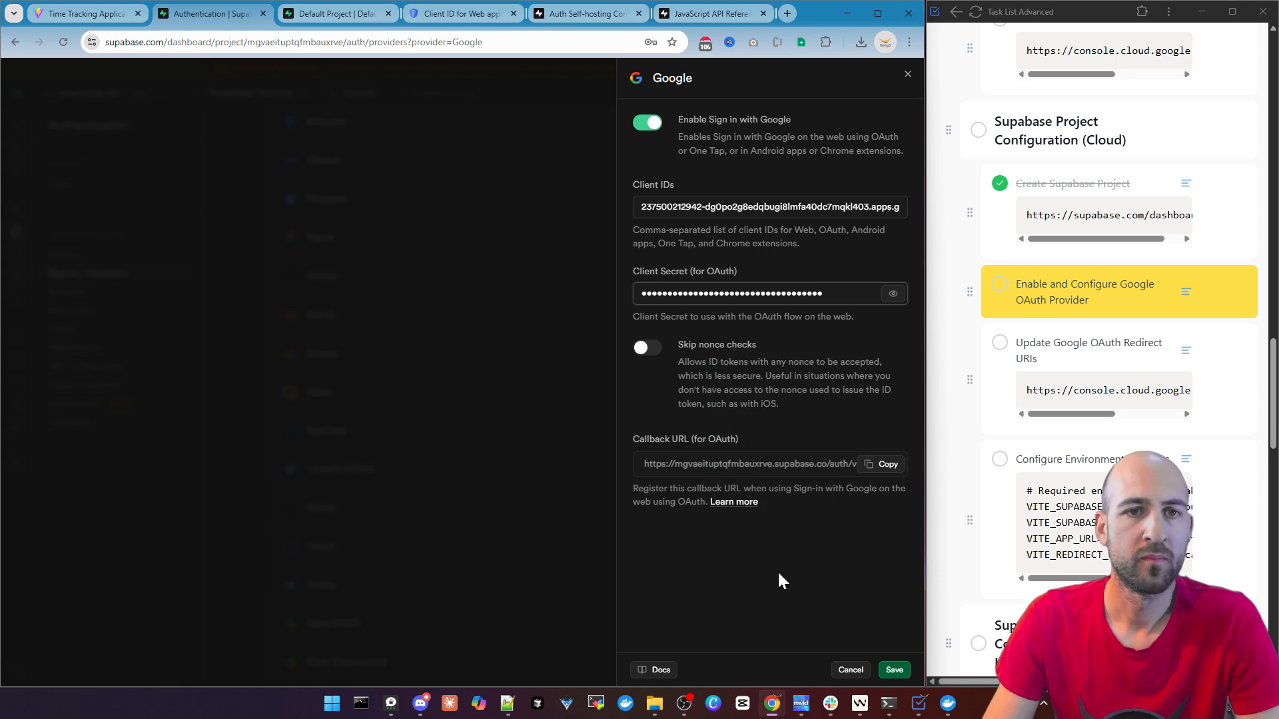
click(894, 670)
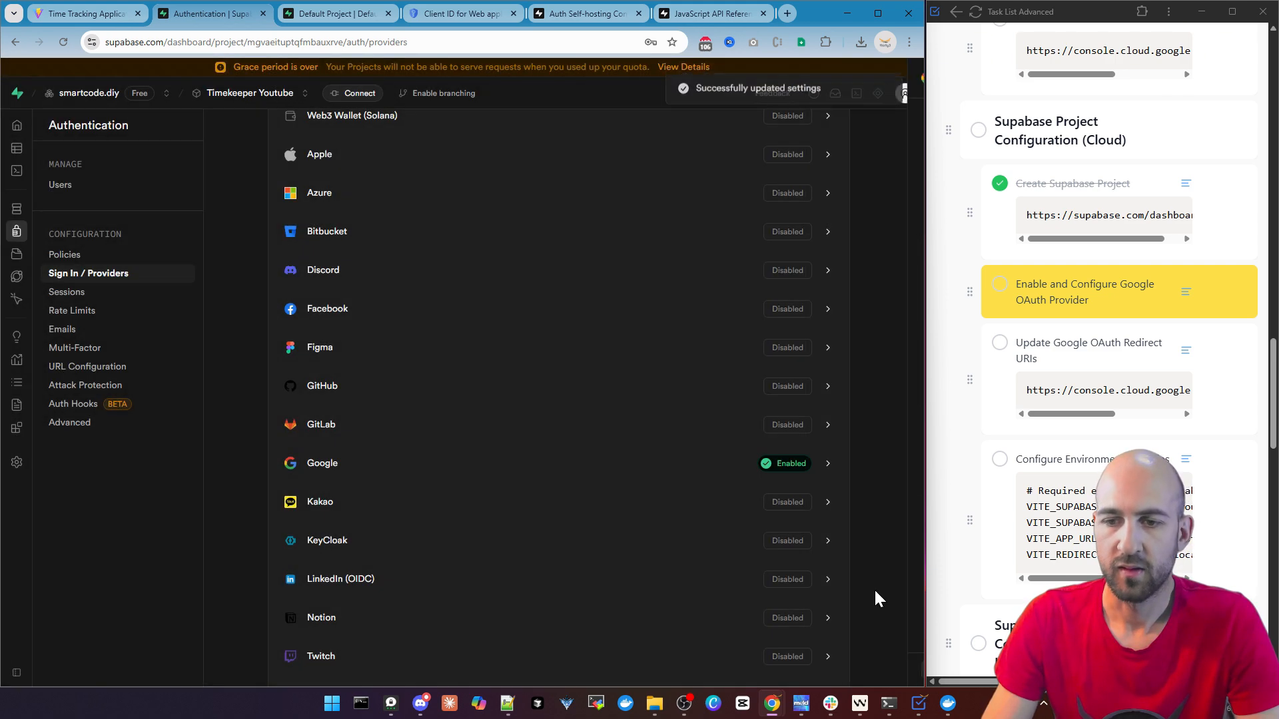
Mark the tasks Enable and Configure Google OAuth Provider and Update Google OAuth Redirect URIs as completed
click(1003, 285)
click(1002, 285)
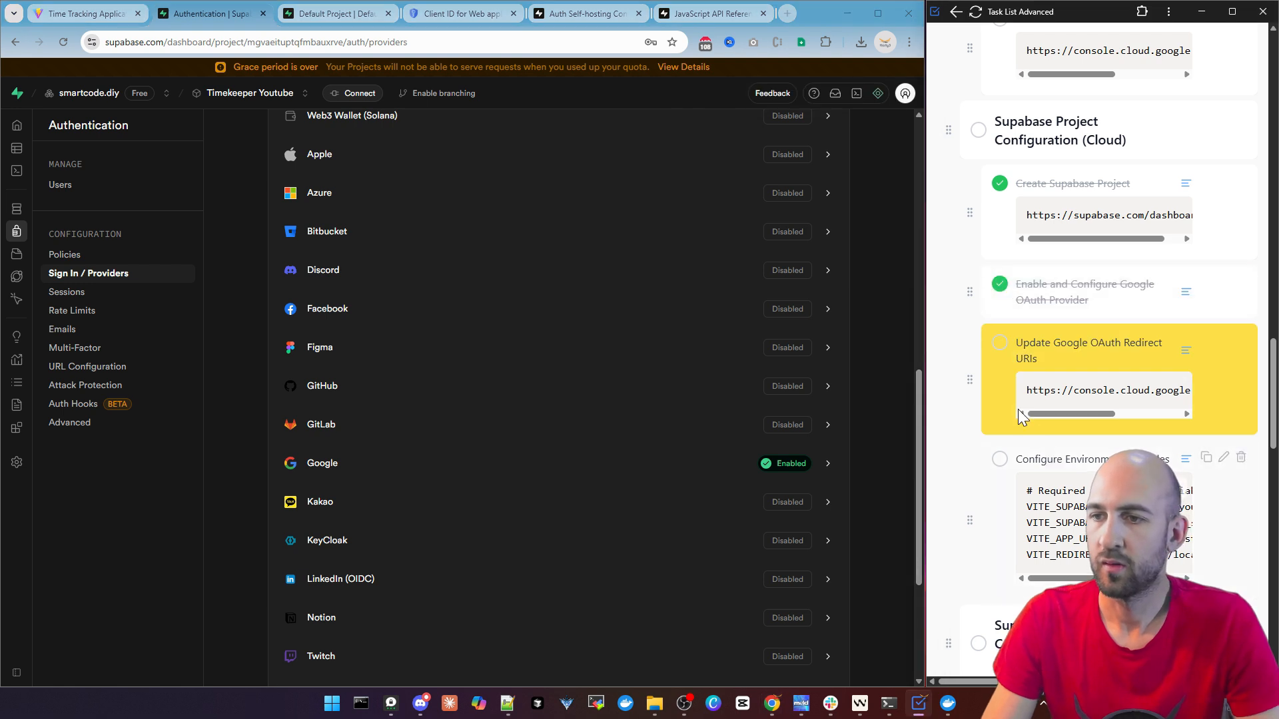
click(1001, 344)
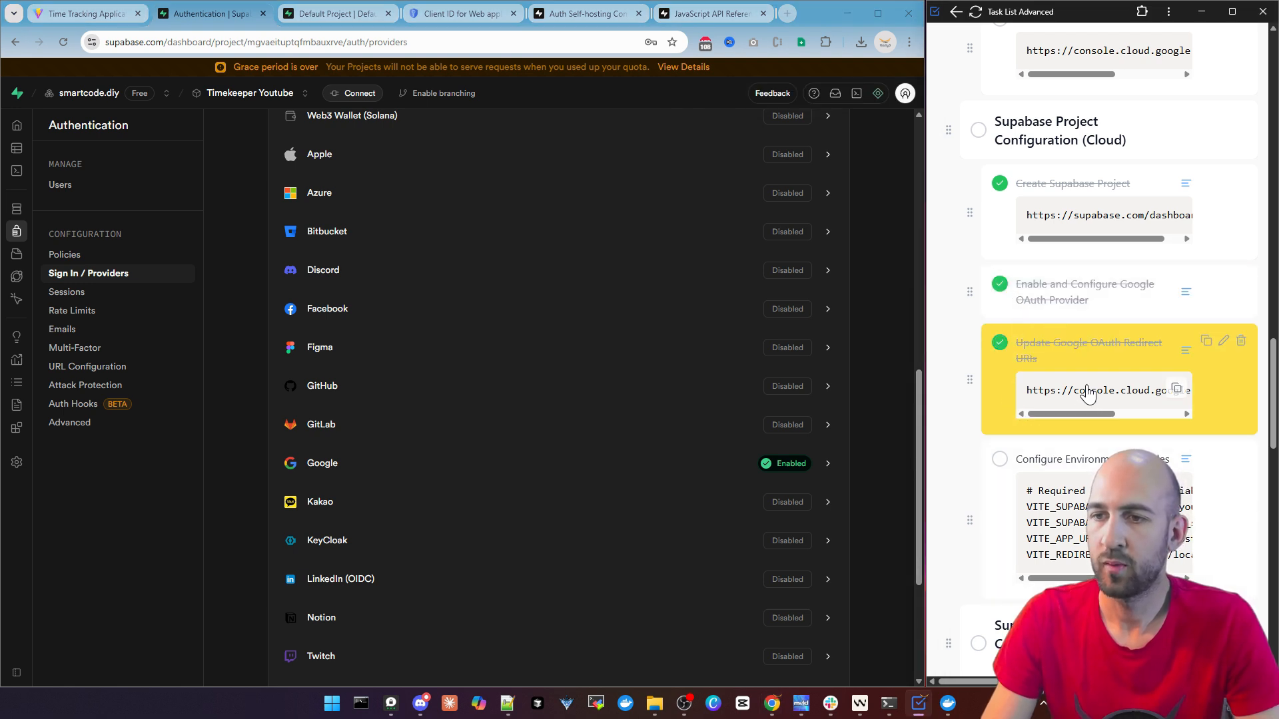
Examine the Configure Environment Variables task and the VITE_SUPABASE_URL and VITE_SUPABASE_ANON_KEY placeholders in .env.local in Windsurf
mouse_move(1080, 414)
mouse_down()
mouse_move(1171, 416)
mouse_move(1079, 410)
mouse_up()
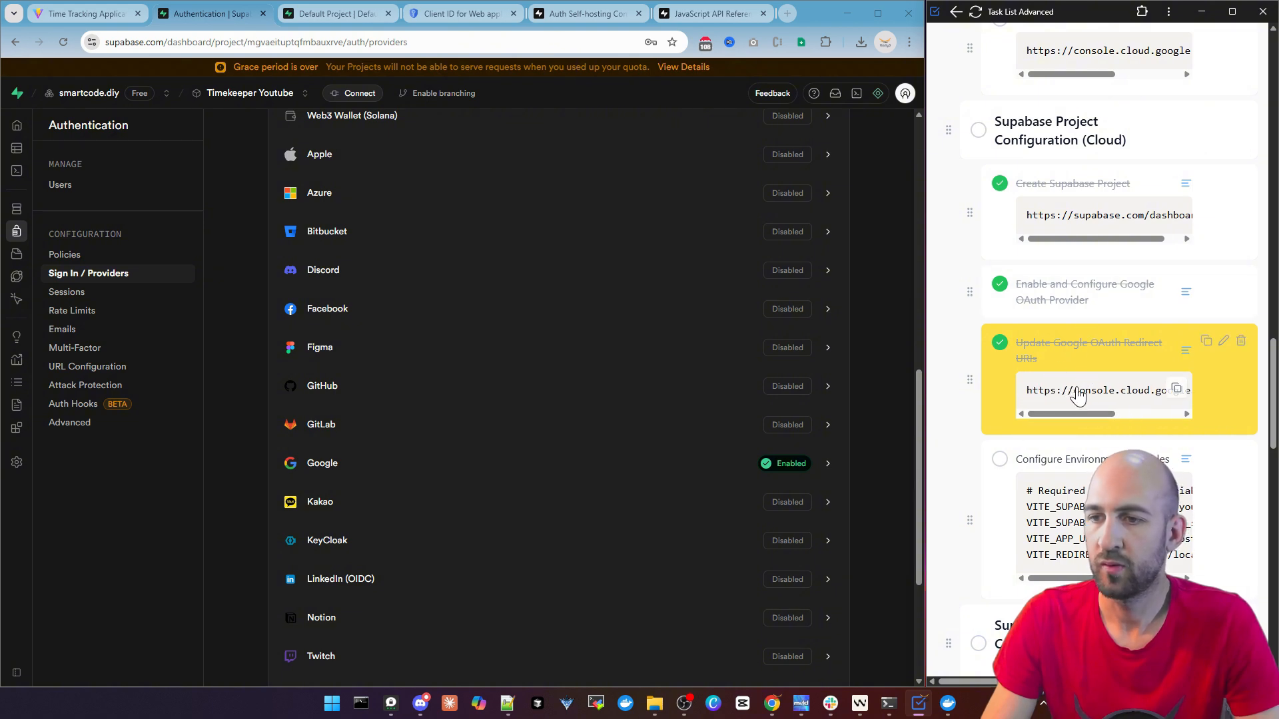
scroll(1043, 431, down, 1)
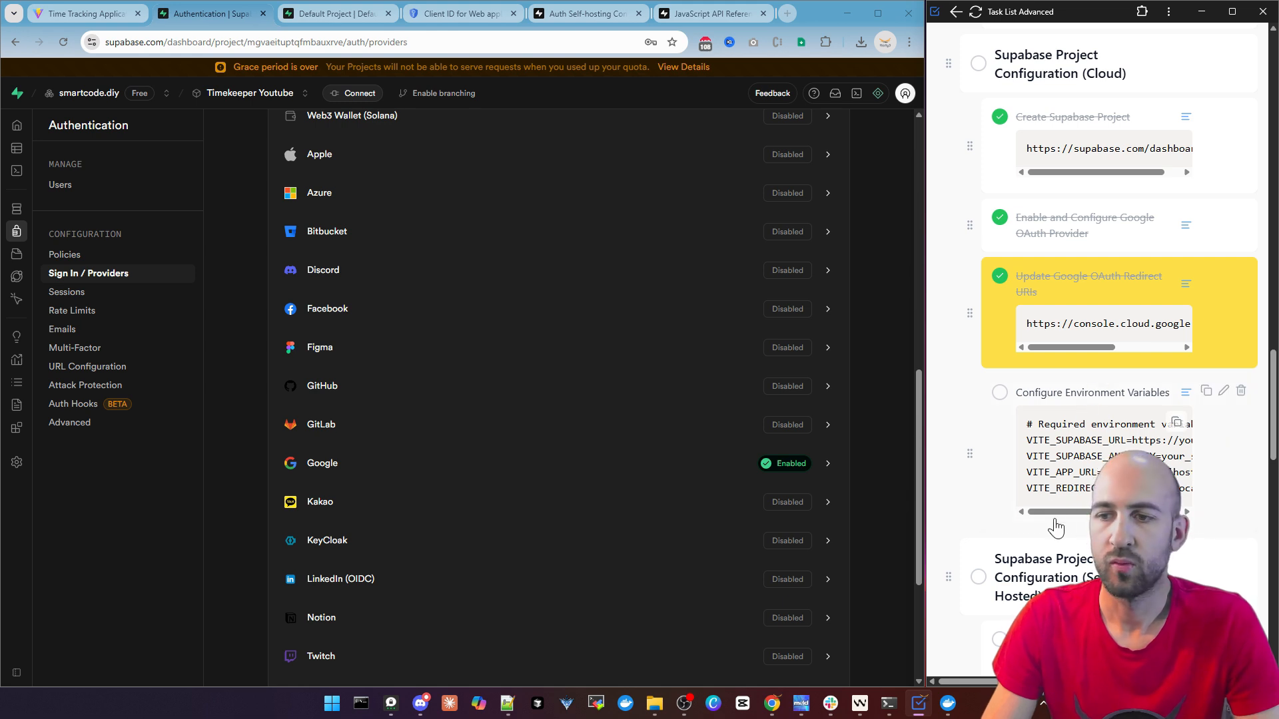
mouse_move(1068, 513)
mouse_down()
mouse_move(1142, 518)
mouse_move(1049, 530)
mouse_up()
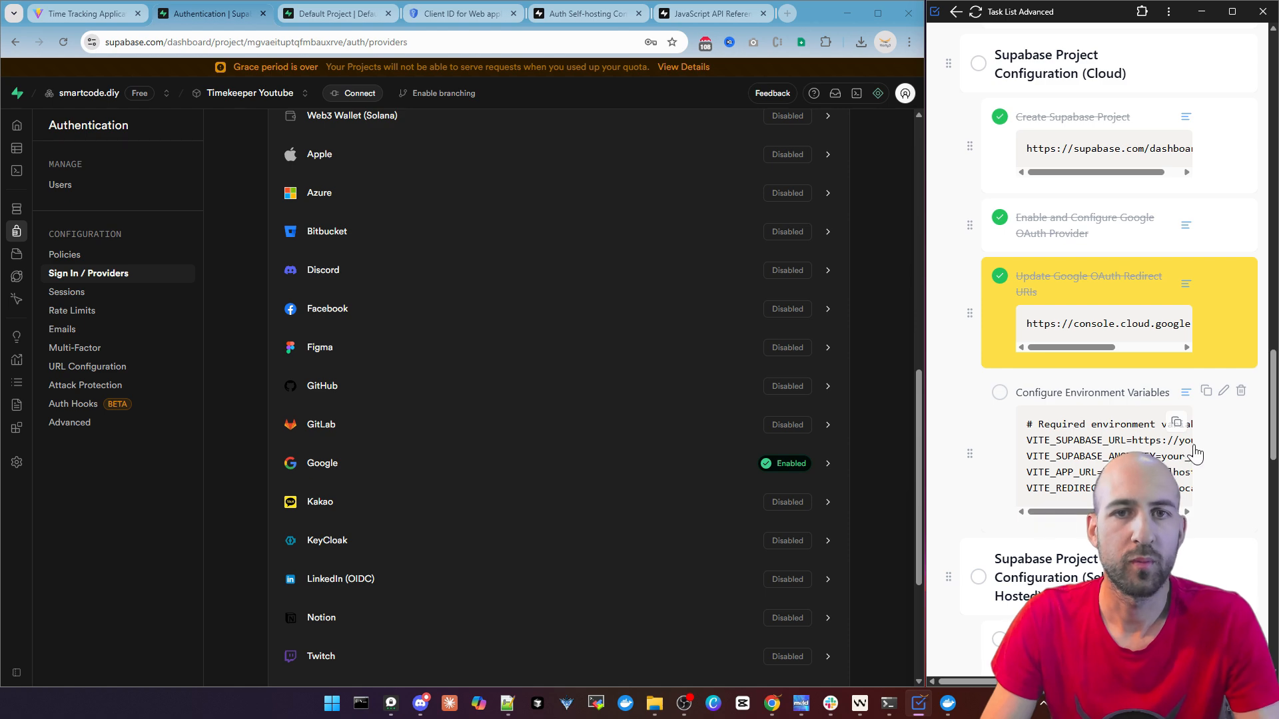
scroll(1087, 445, down, 2)
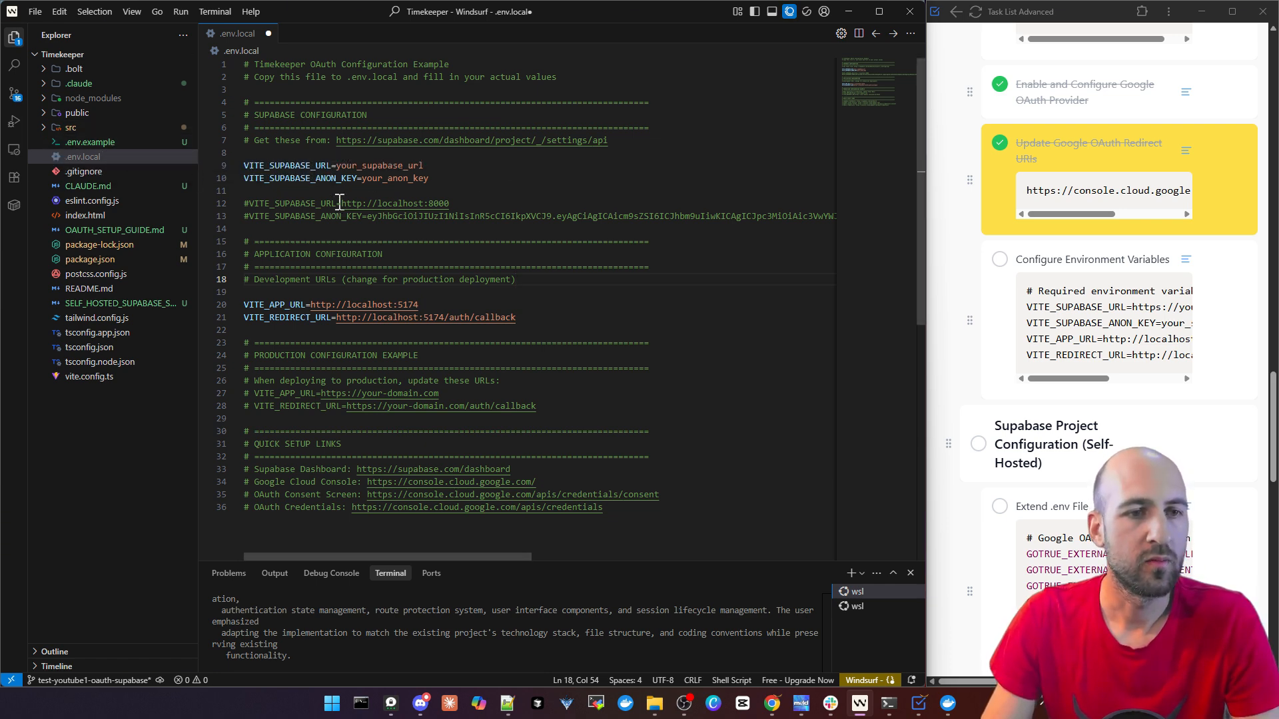
double_click(341, 165)
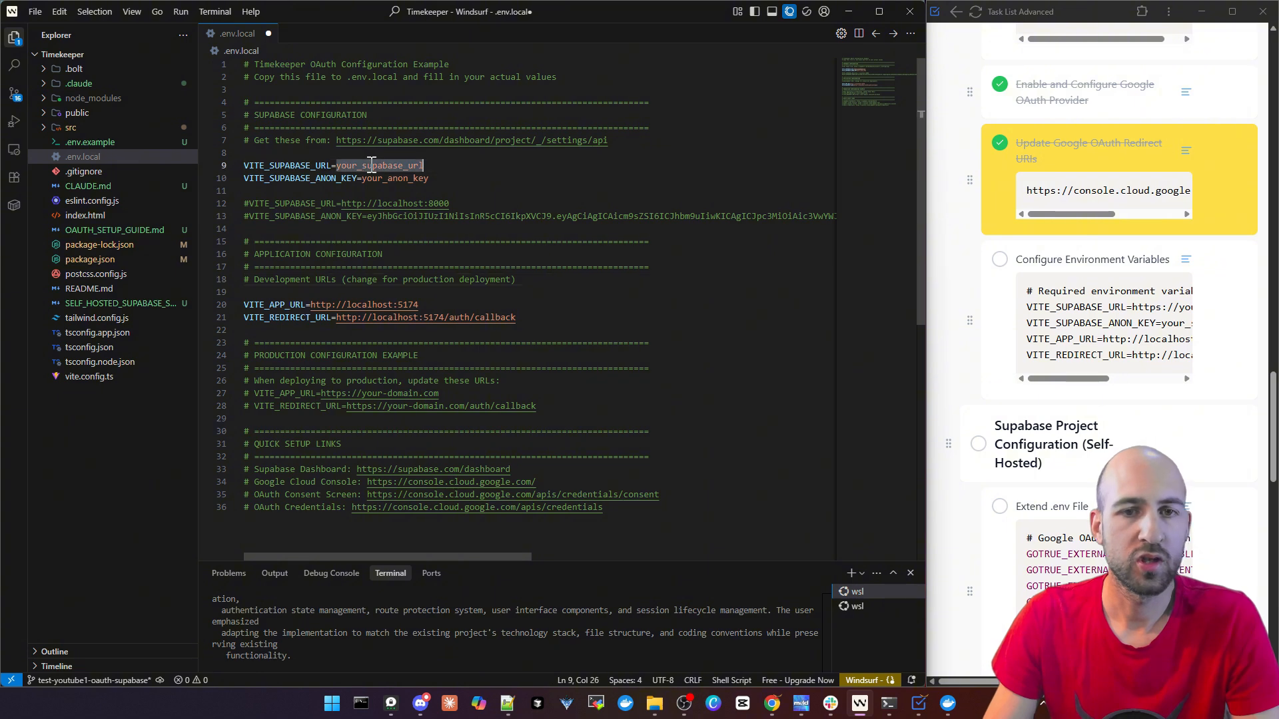
double_click(401, 178)
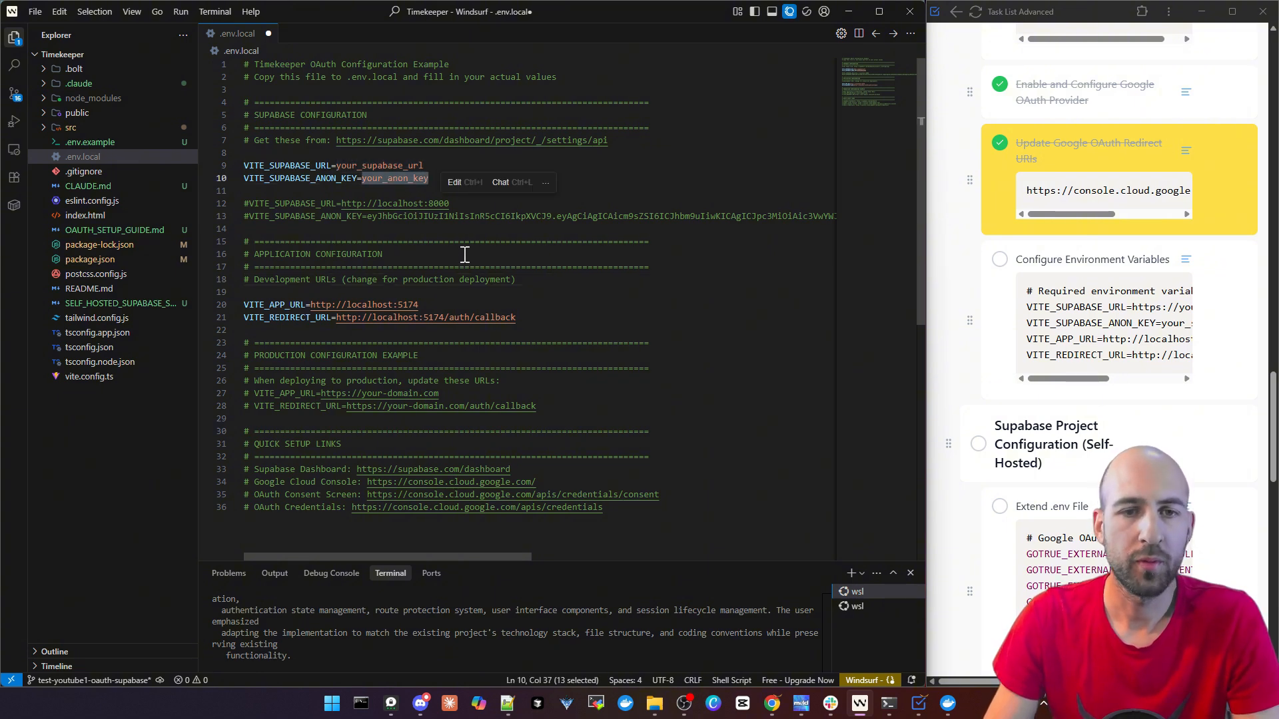
click(399, 196)
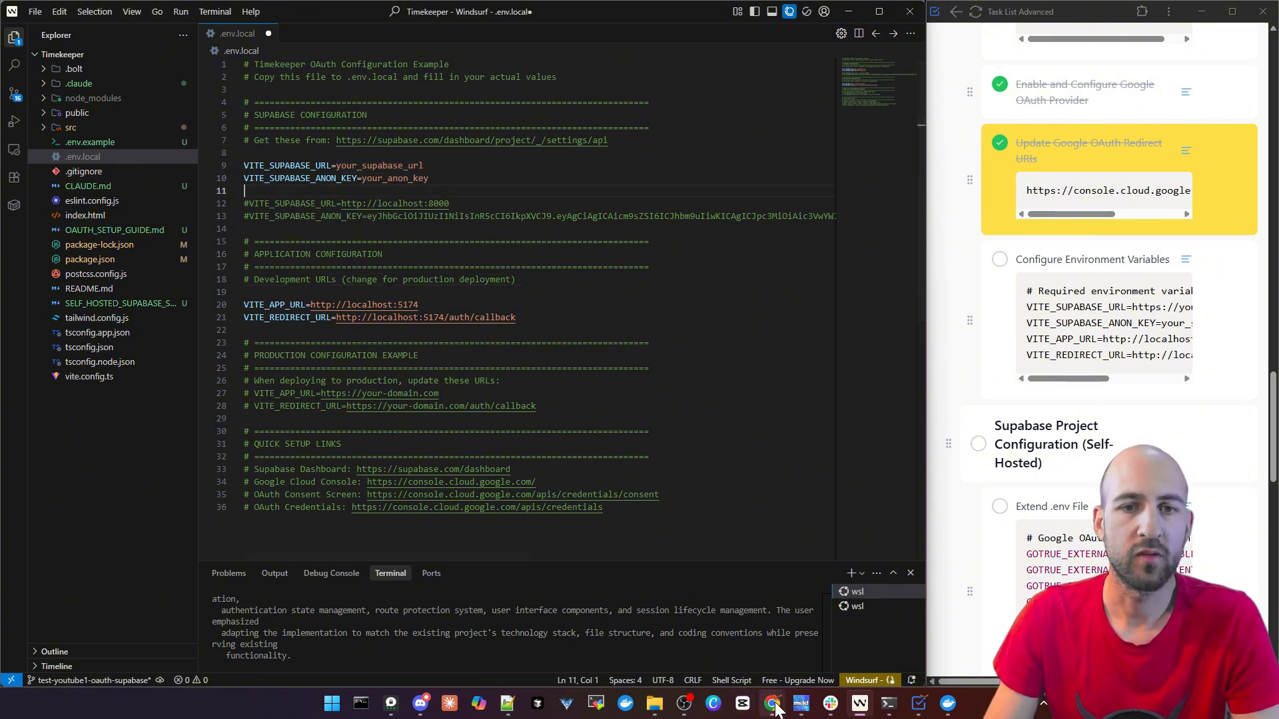
Switch to Supabase in Chrome, select the Configure Environment Variables task and copy the project URL from the Data API settings
mouse_move(776, 711)
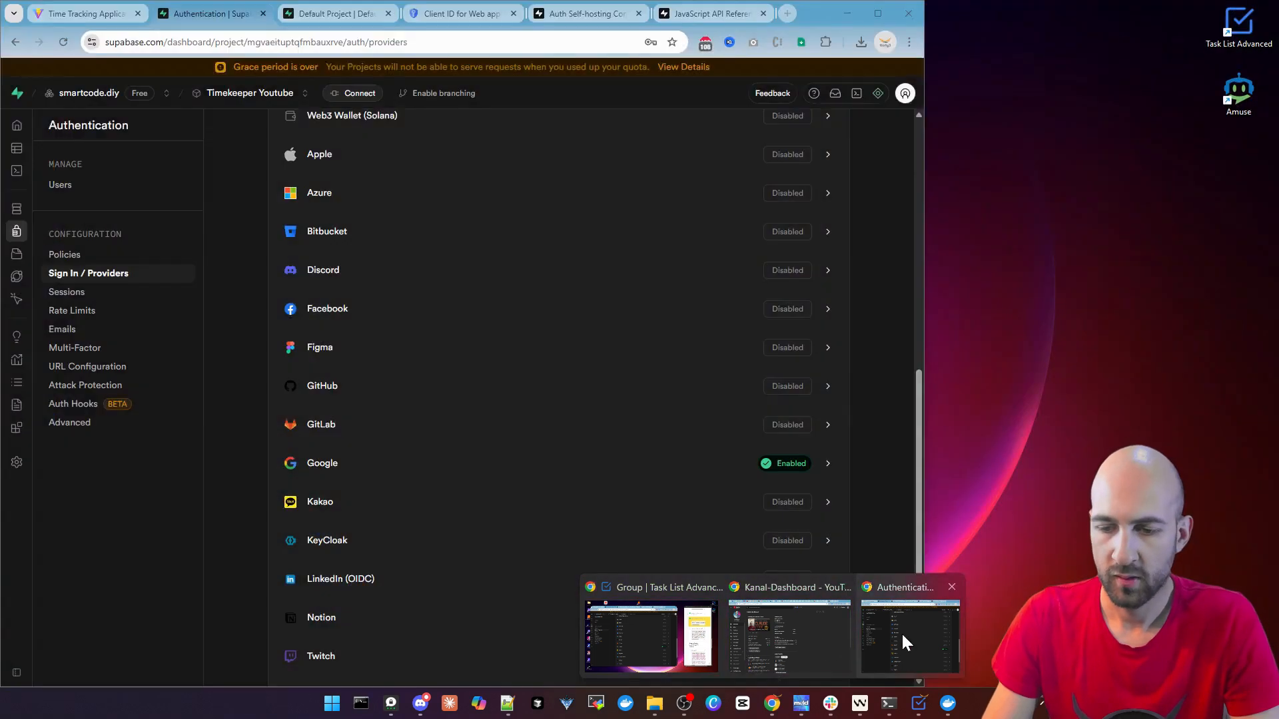
click(901, 633)
scroll(255, 213, up, 10)
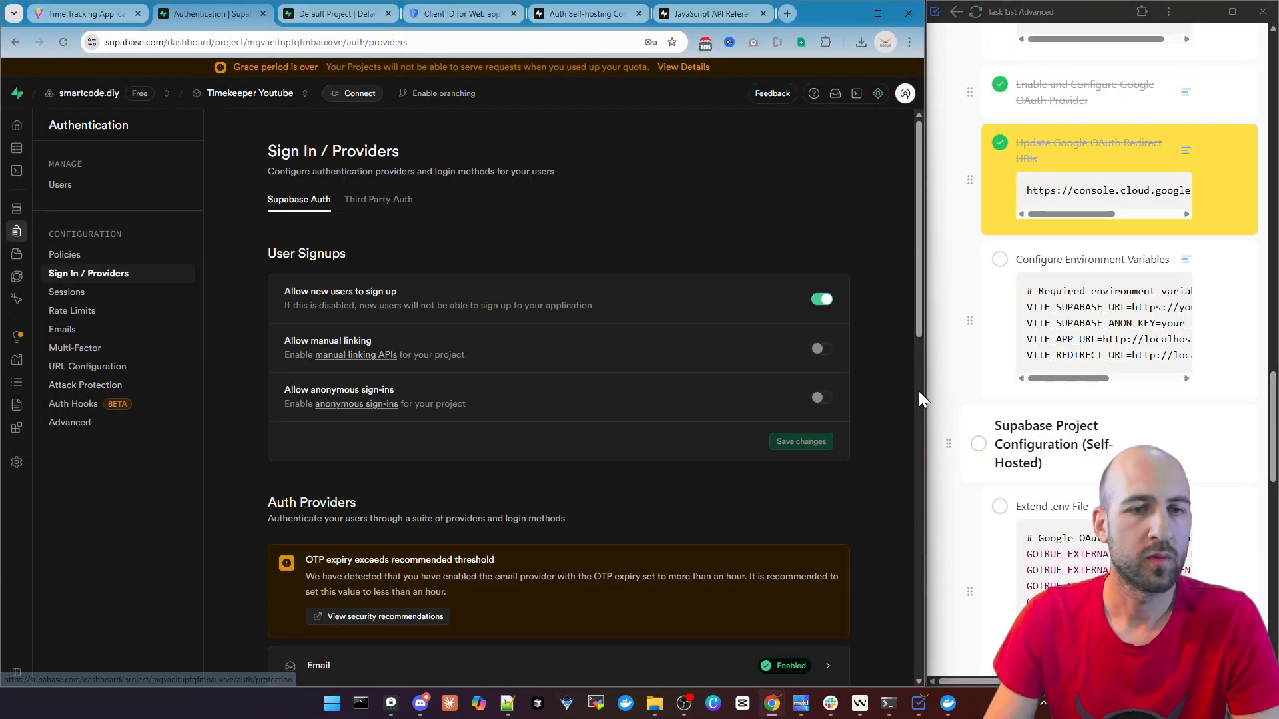
click(1186, 259)
click(62, 462)
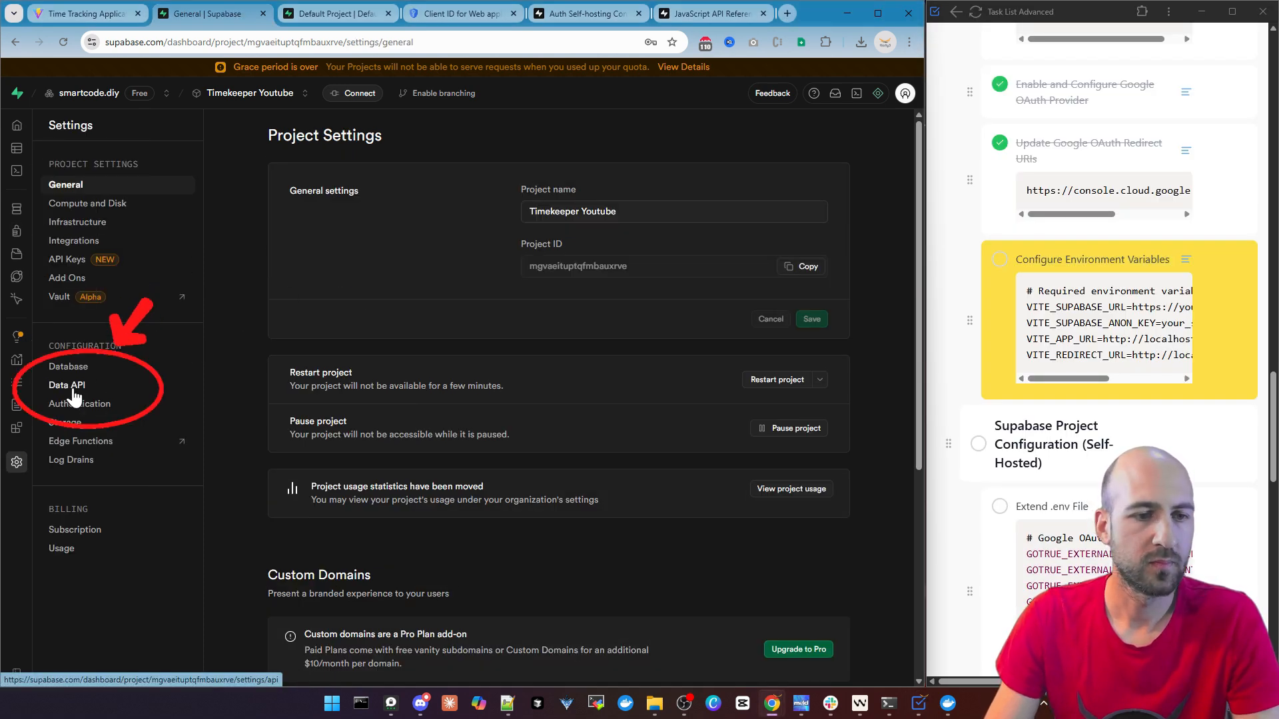
click(73, 391)
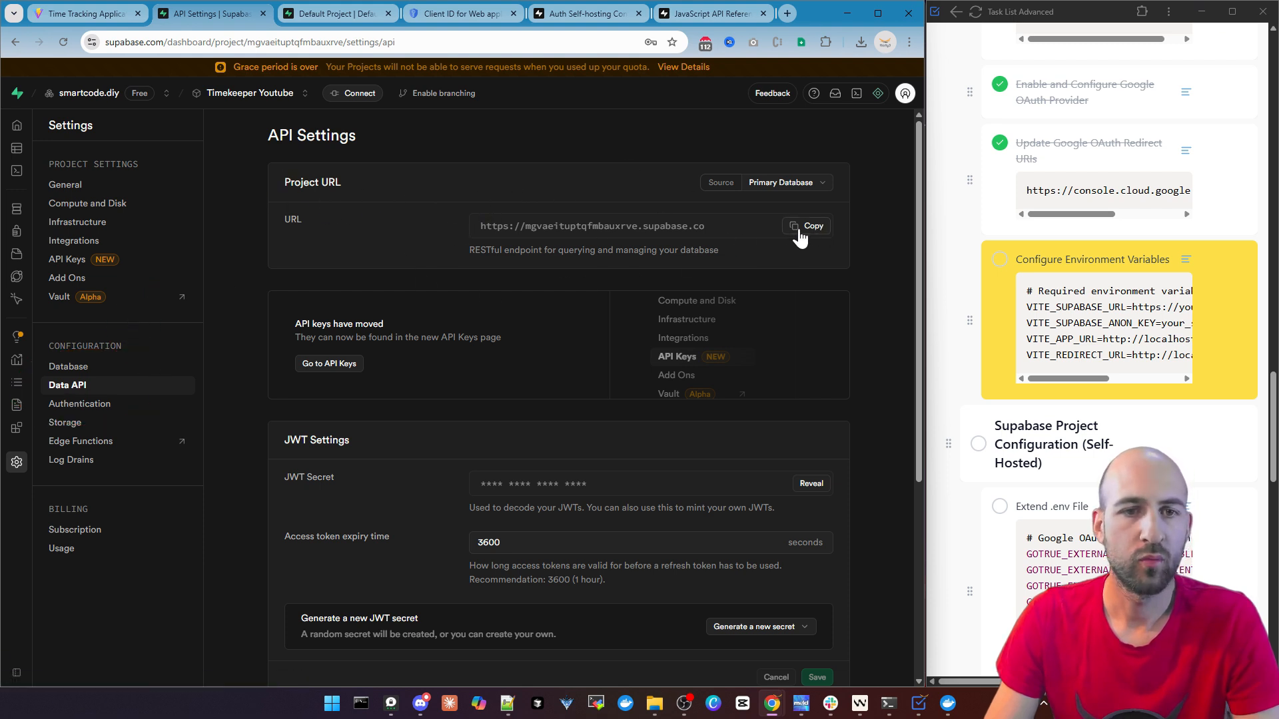
Replace the VITE_SUPABASE_URL placeholder in .env.local in Windsurf with the copied project URL and select the your_anon_key placeholder
click(859, 702)
drag(432, 165, 339, 165)
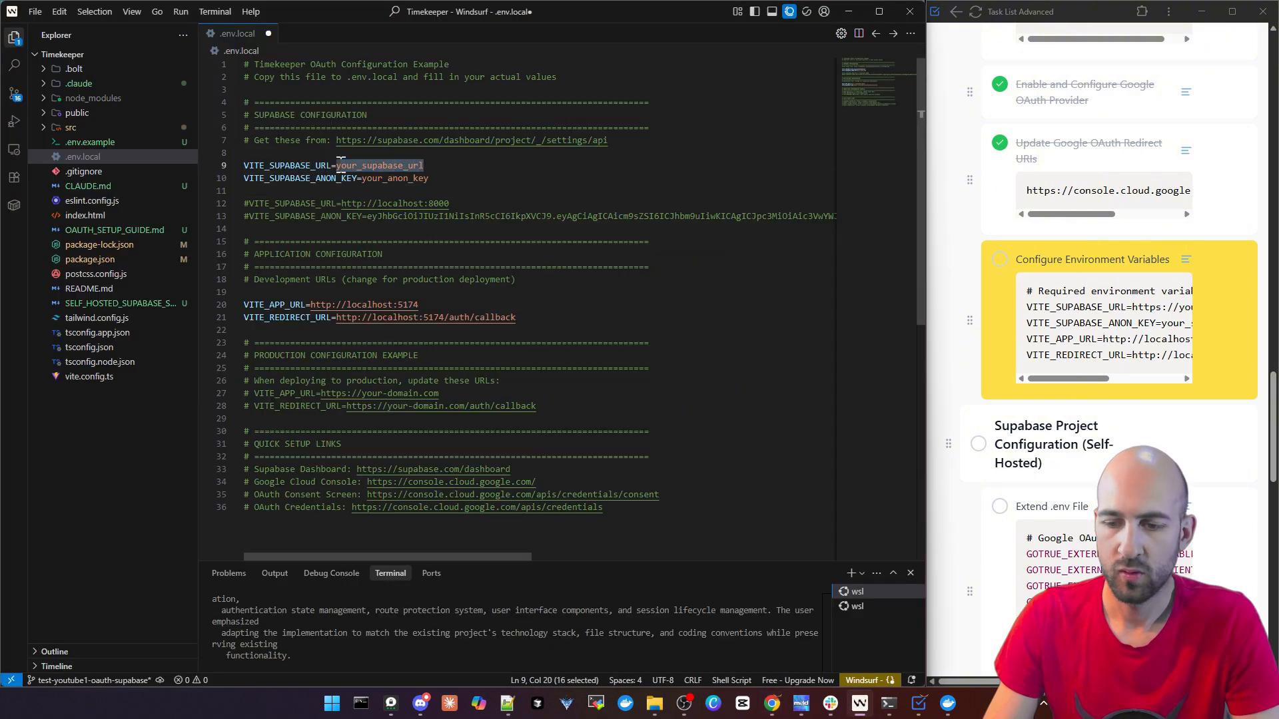
text(https://mgvaeituptqfmbauxrve.supabase.co)
double_click(412, 179)
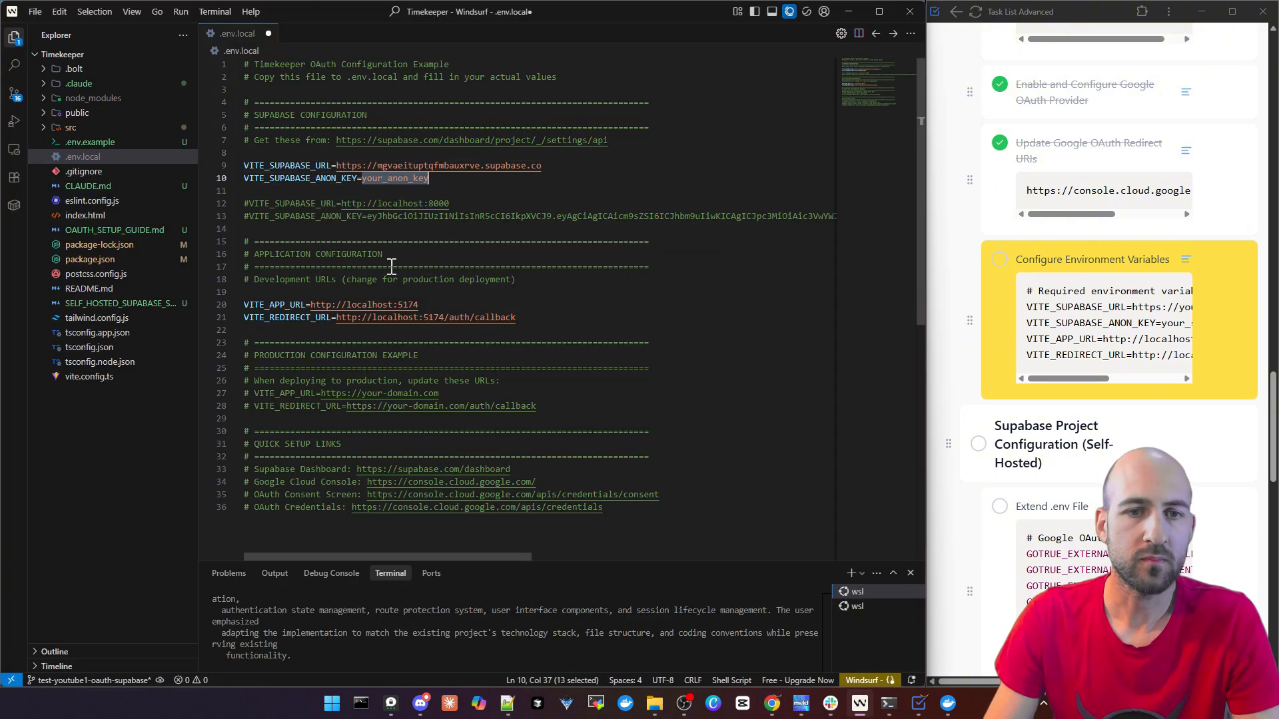
Switch to Supabase in Chrome, go to the project's API Keys settings and copy the anon public key
click(847, 11)
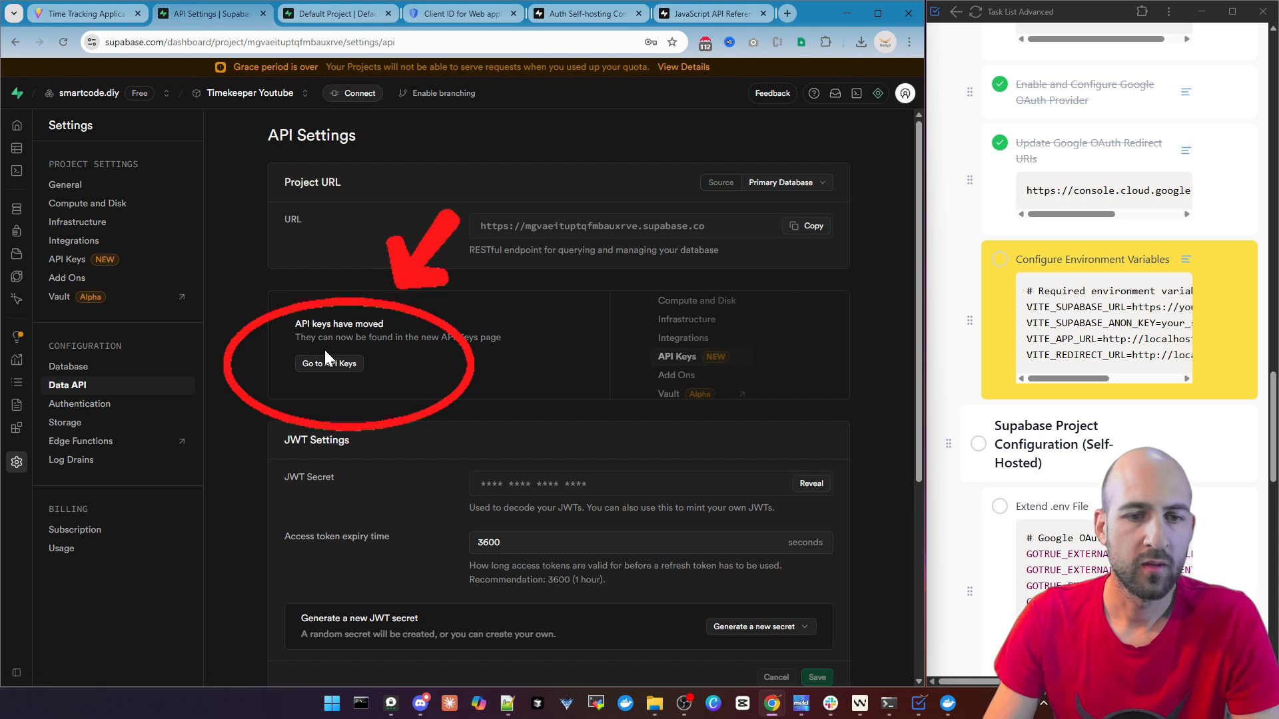
click(325, 361)
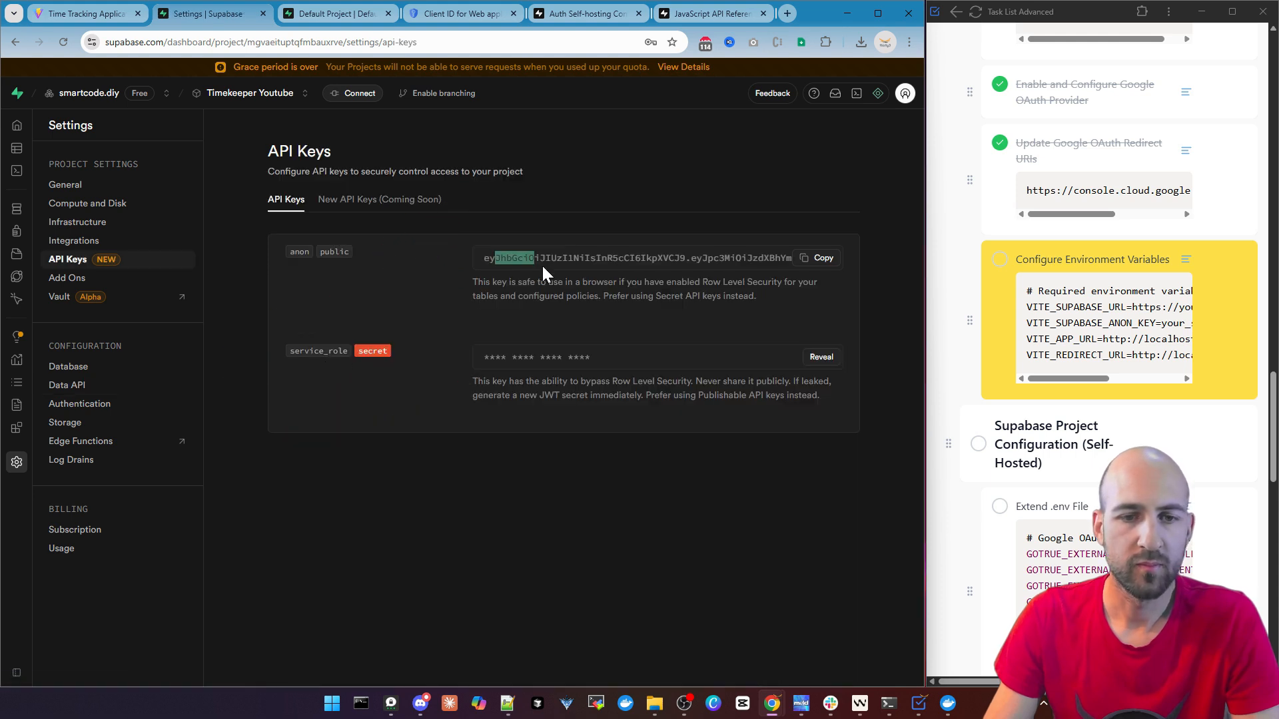
click(832, 259)
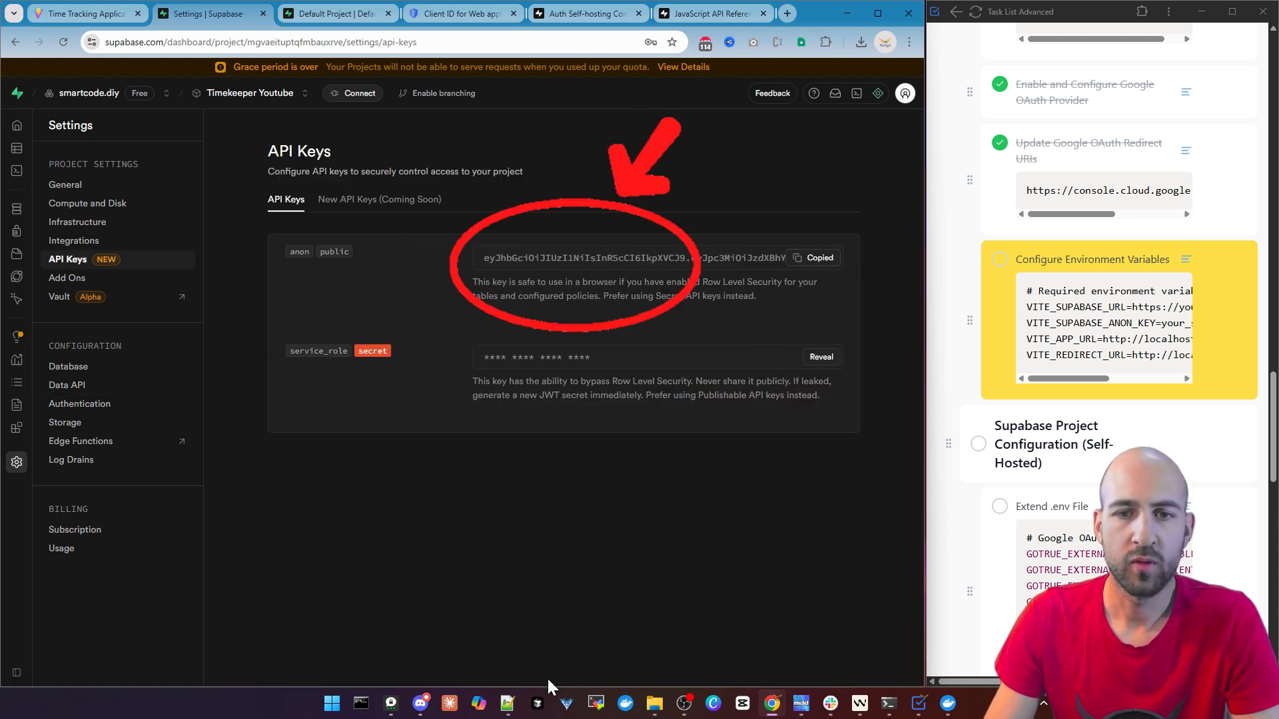
Switch to Windsurf and replace the your_anon_key placeholder of VITE_SUPABASE_ANON_KEY in .env.local with the copied anon key
click(855, 16)
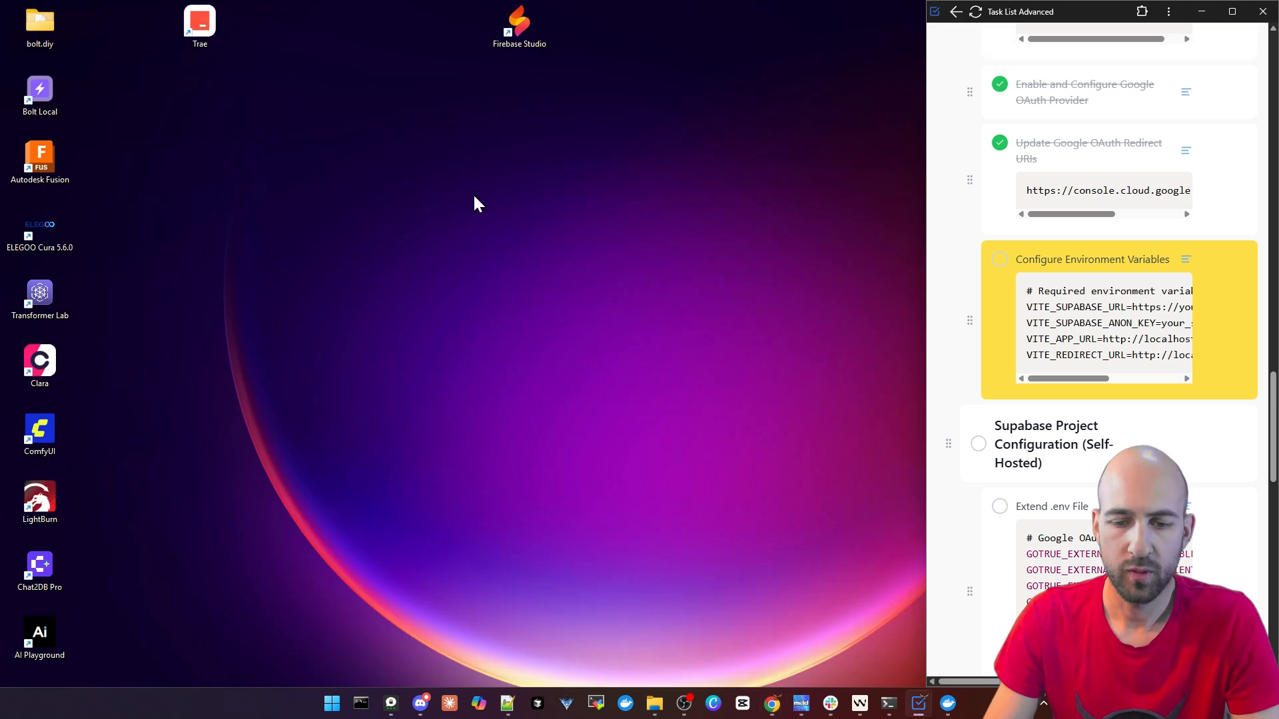
click(859, 703)
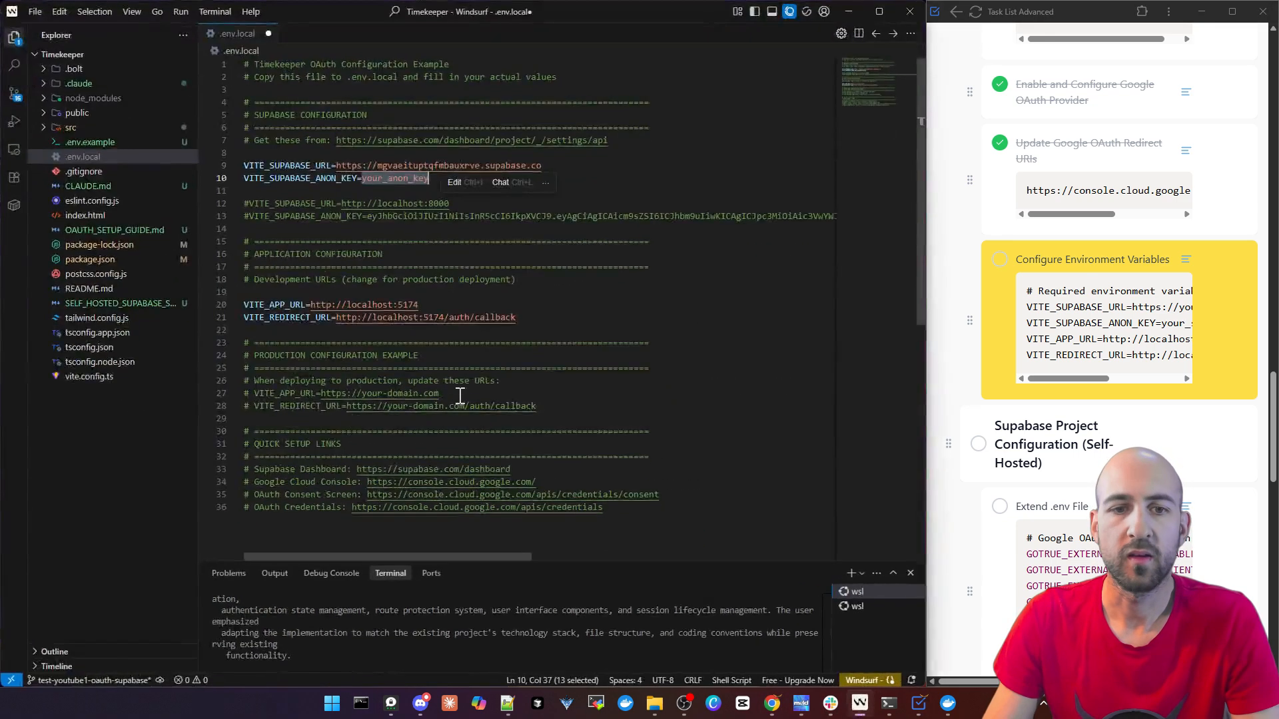
double_click(387, 180)
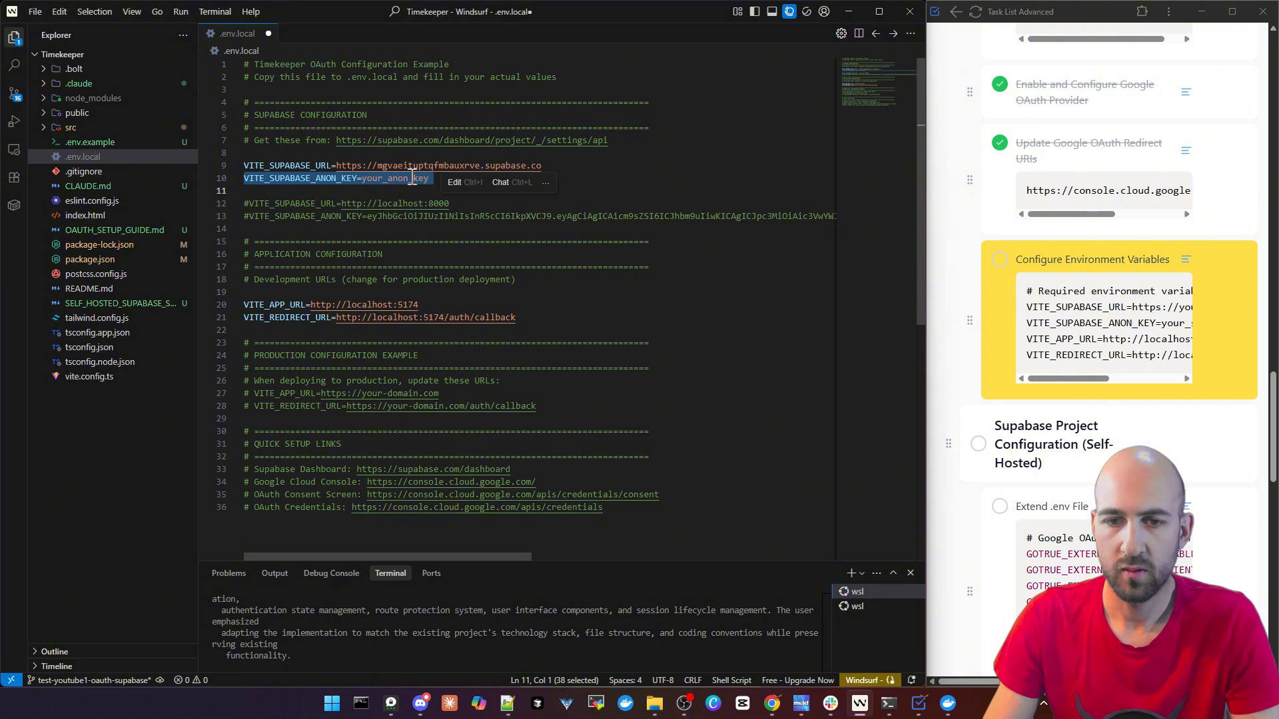
key(ctrl+v)
drag(618, 557, 320, 557)
click(536, 216)
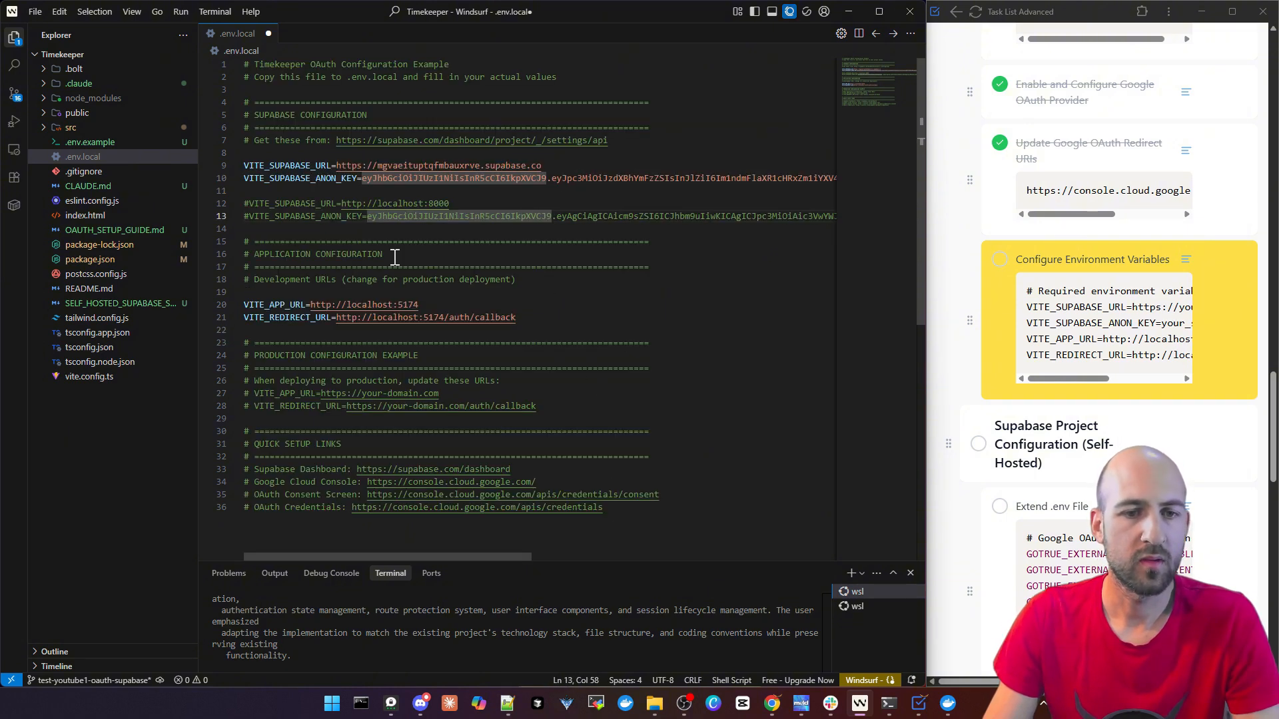
Review the VITE_APP_URL and VITE_REDIRECT_URL development values in .env.local and save the file
drag(272, 306, 313, 324)
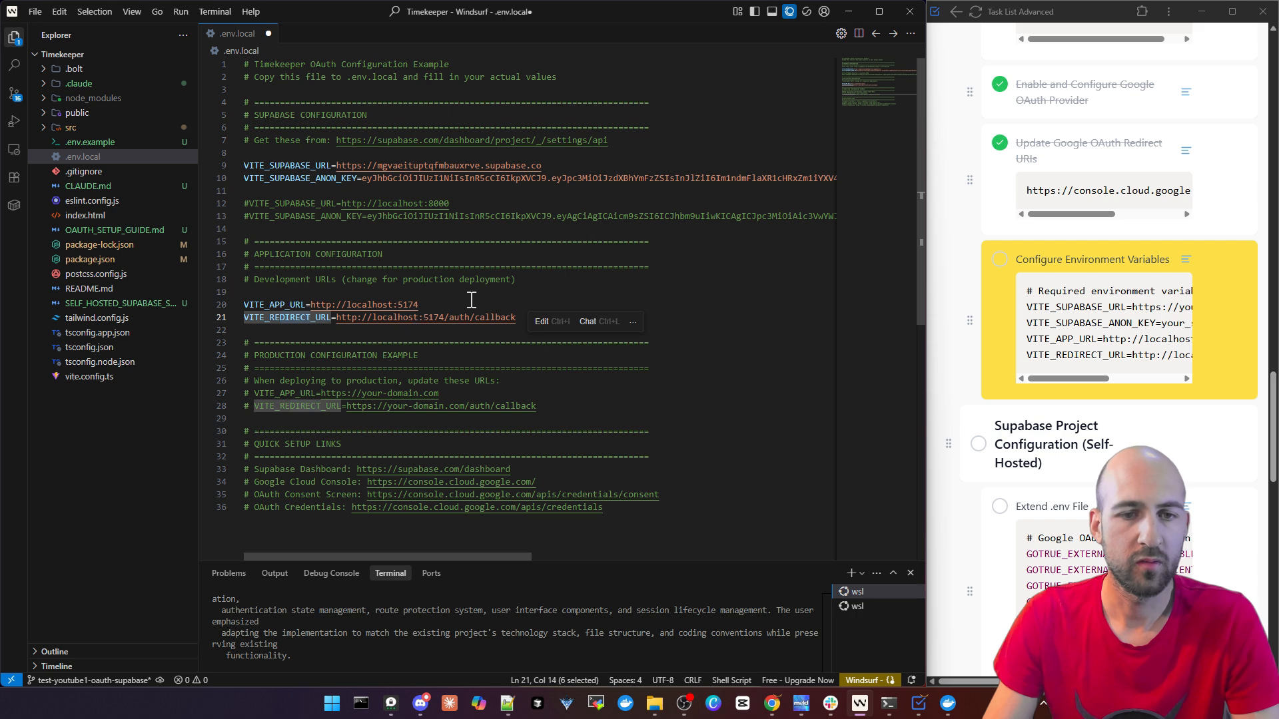
click(533, 319)
drag(542, 320, 311, 304)
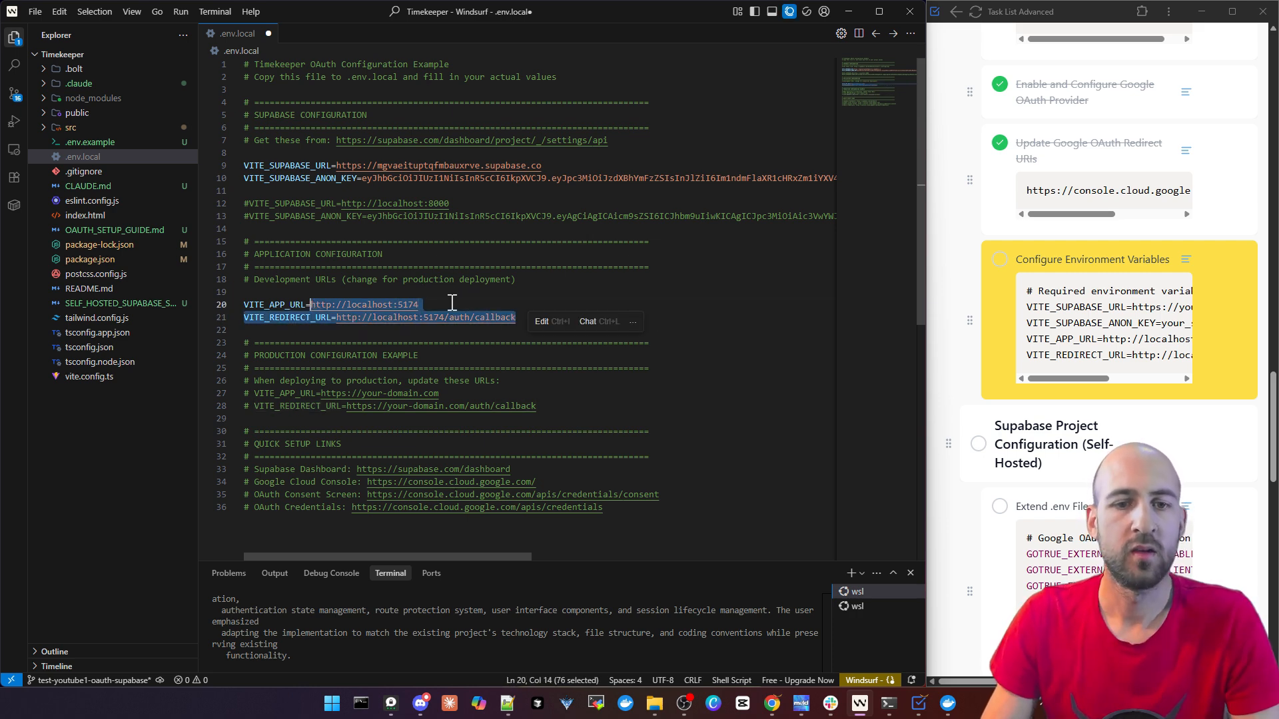
click(721, 384)
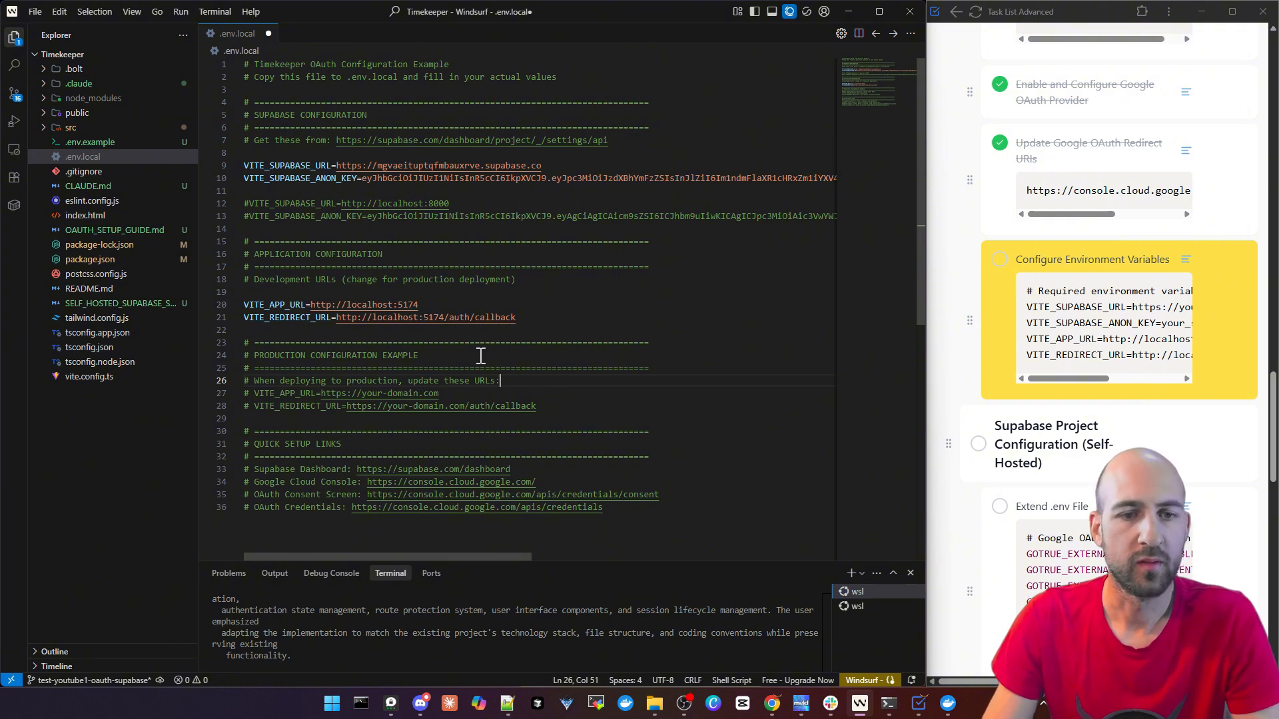
click(402, 291)
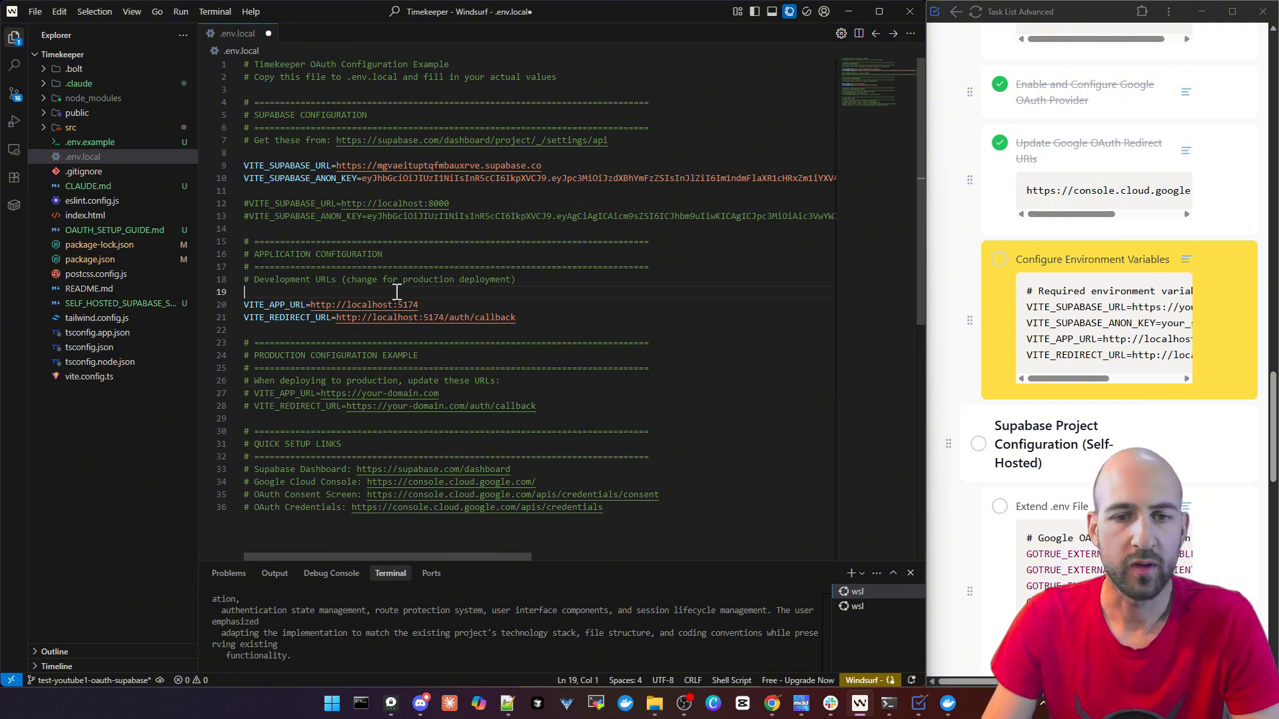
Find the Run and Test OAuth Flow task, stop the dev server in the second Windsurf terminal and run npm install
click(1065, 273)
scroll(1066, 299, down, 5)
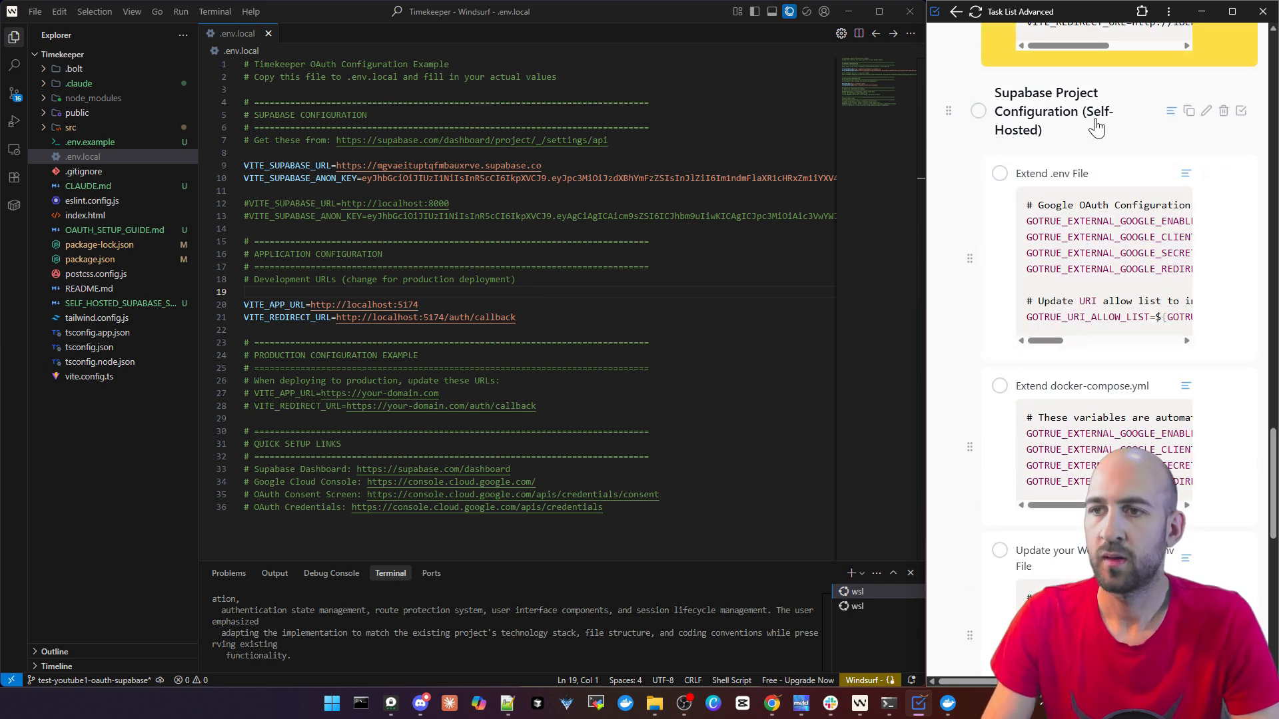
scroll(1096, 126, down, 7)
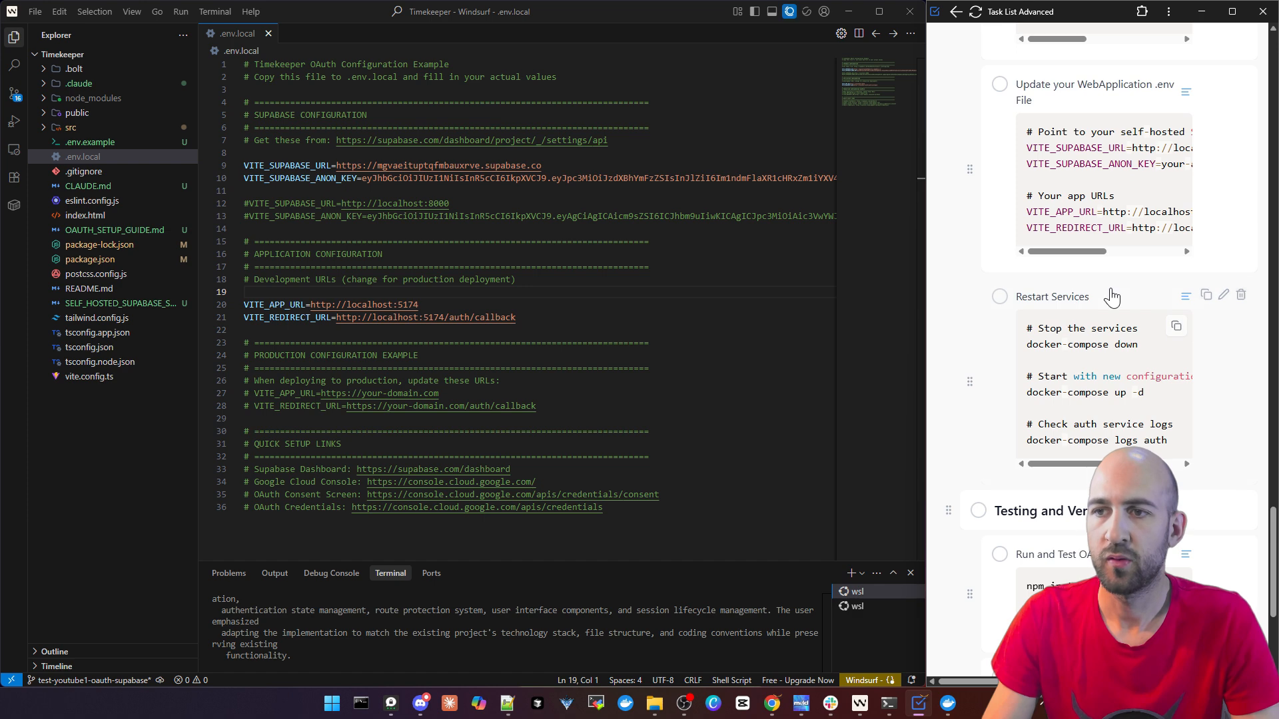
scroll(1105, 336, down, 3)
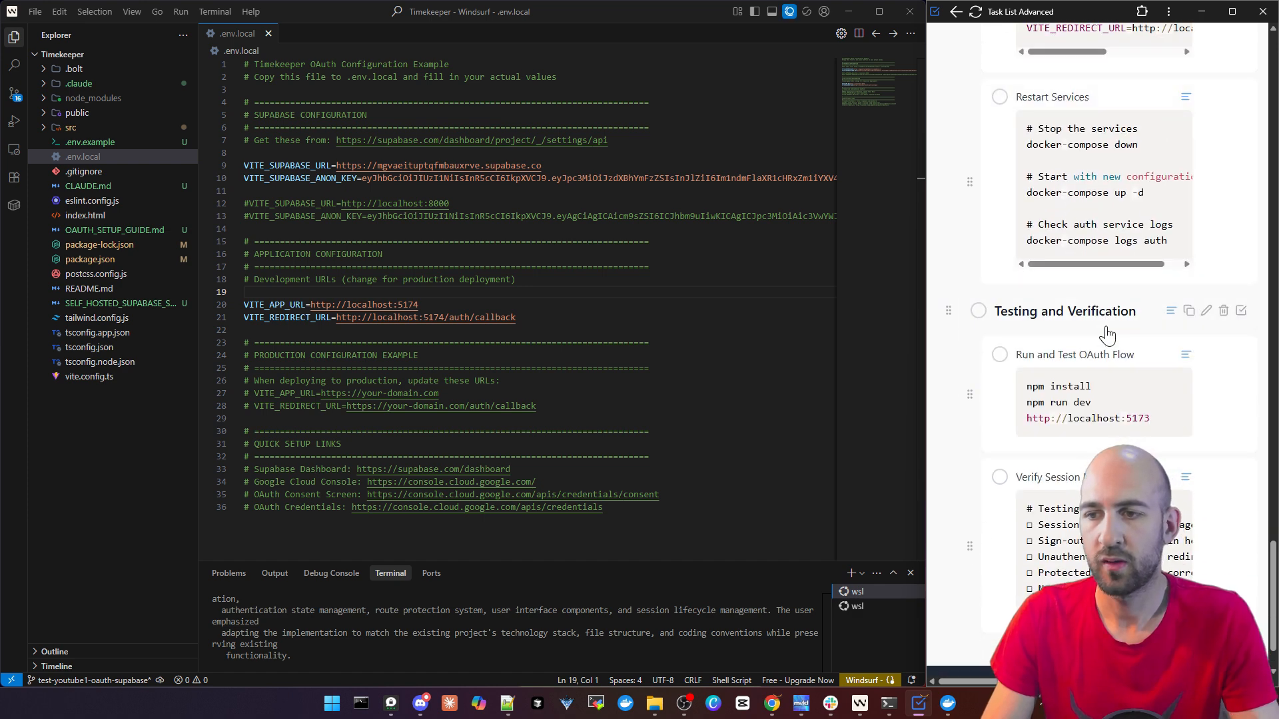
scroll(1039, 358, down, 1)
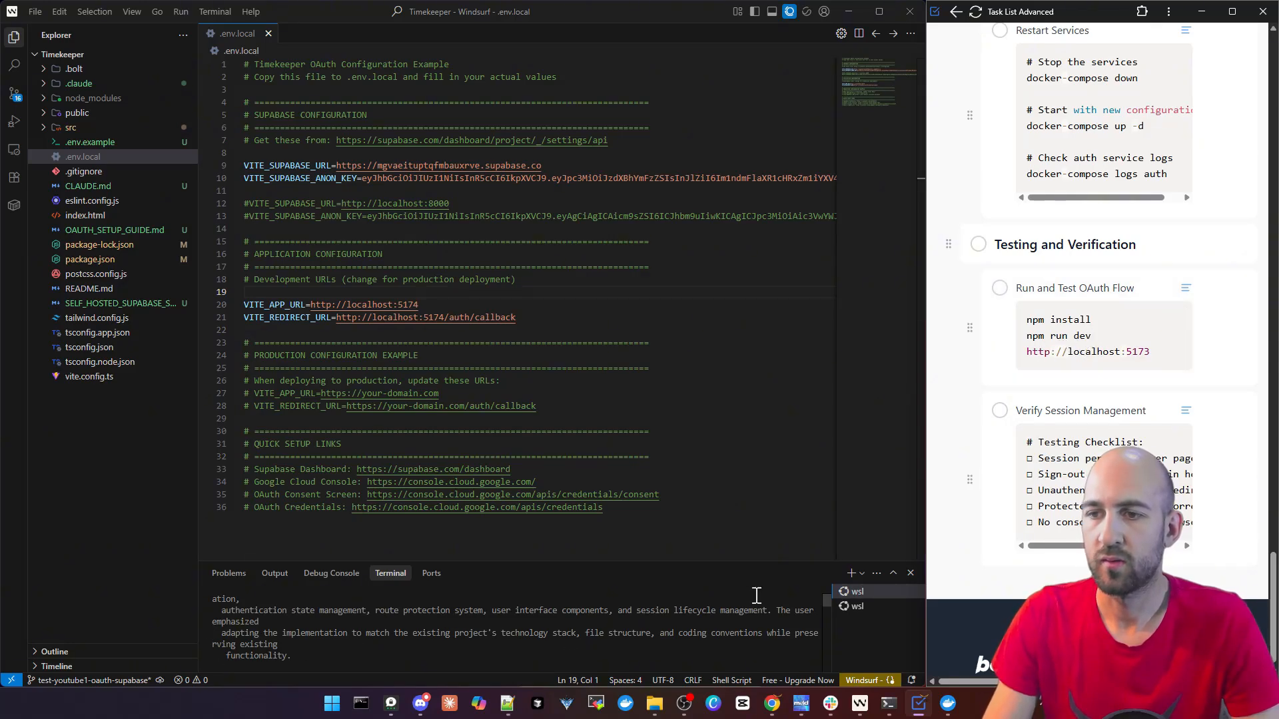
click(856, 606)
key(ctrl+c)
key(ctrl+c)
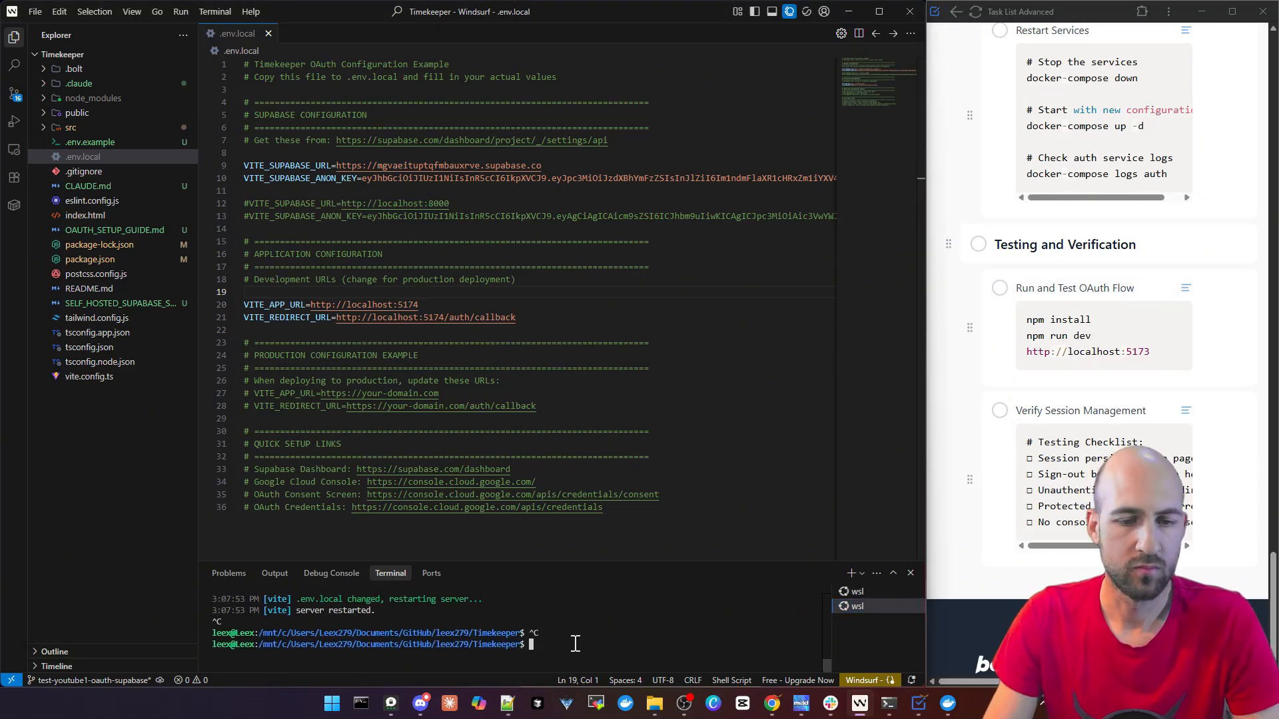
text(npm instal)
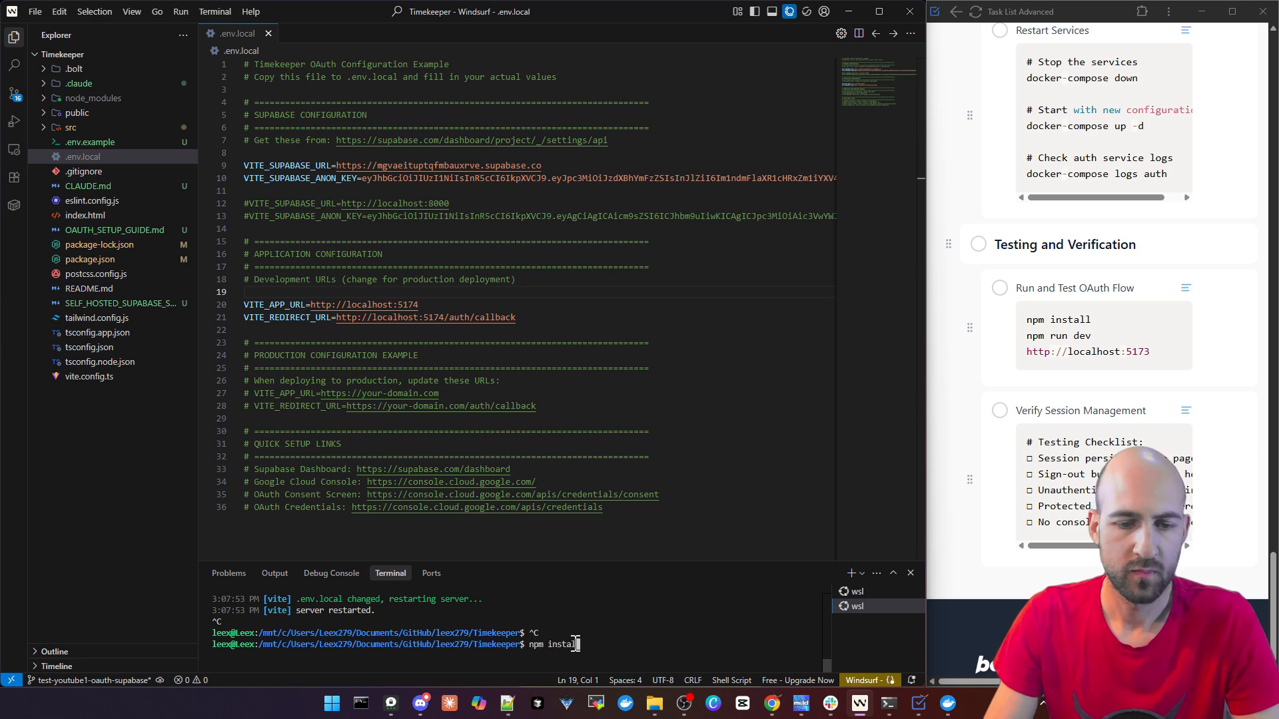
text(l)
key(Return)
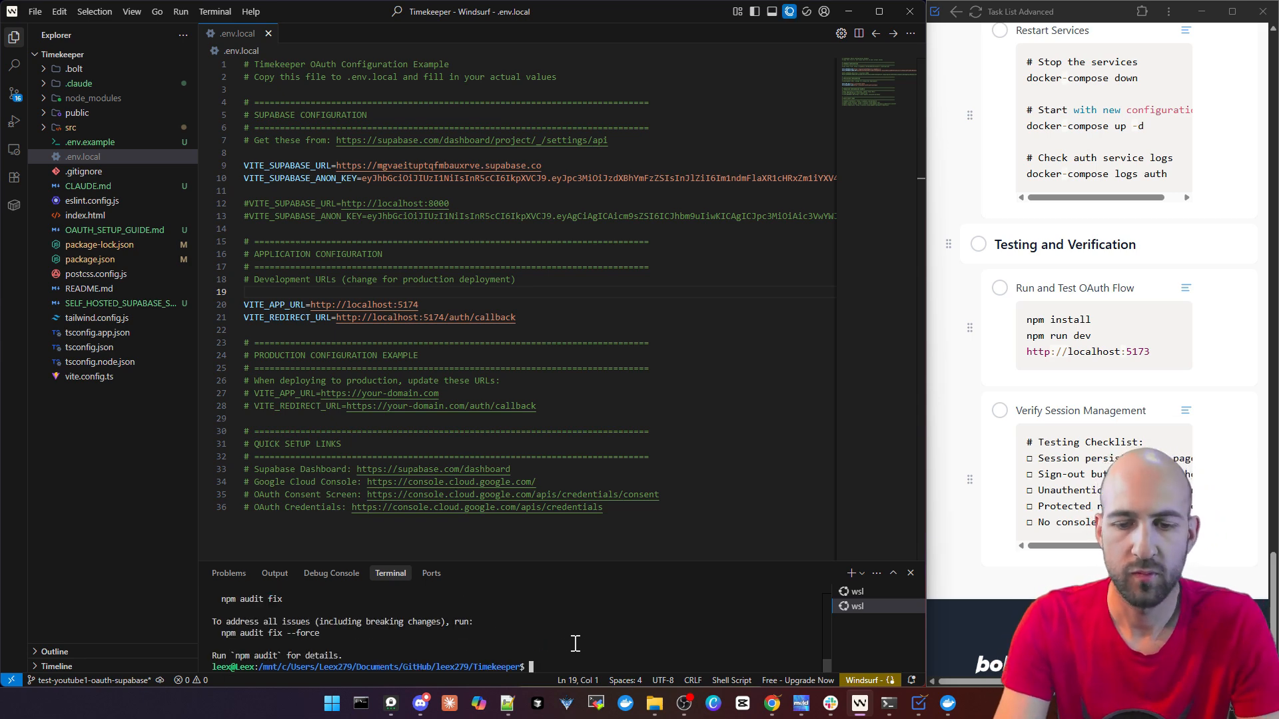
Start the Timekeeper development server in the terminal with npm run dev
text(npm )
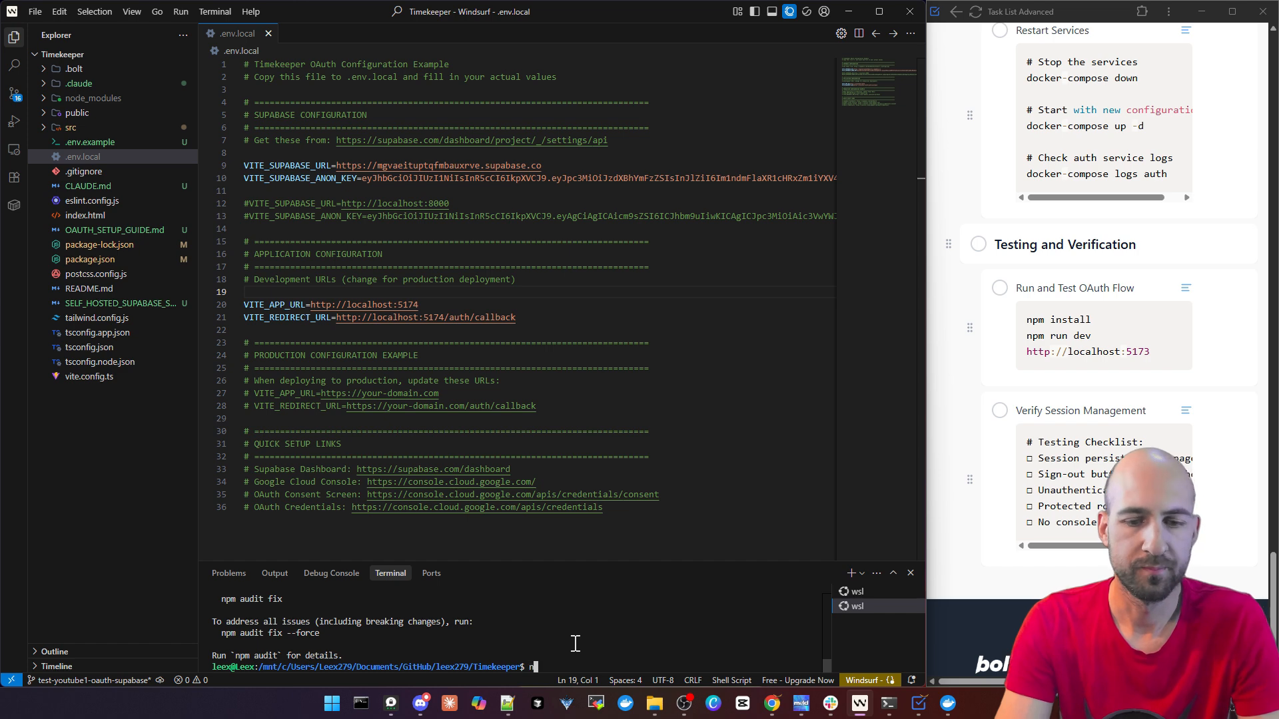
text(run dev)
key(Return)
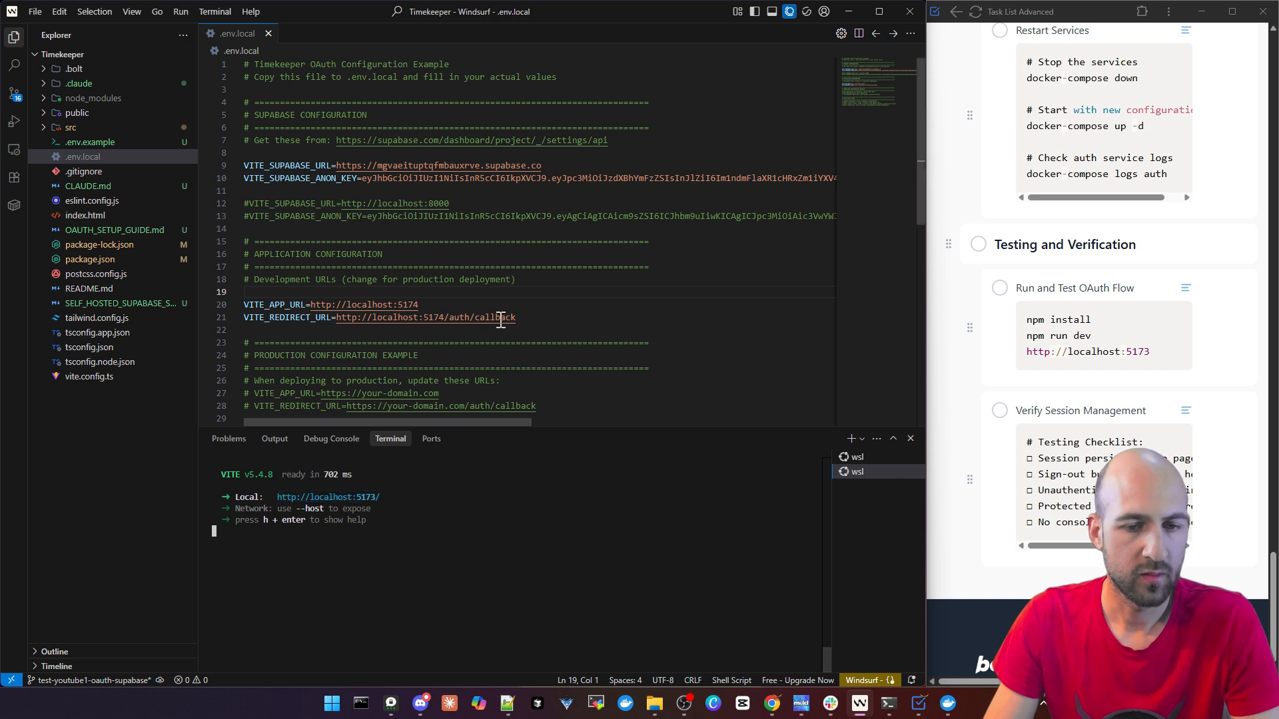
Set the port to 5173 in both VITE_APP_URL and VITE_REDIRECT_URL and save .env.local
click(434, 306)
key(BackSpace)
text(3)
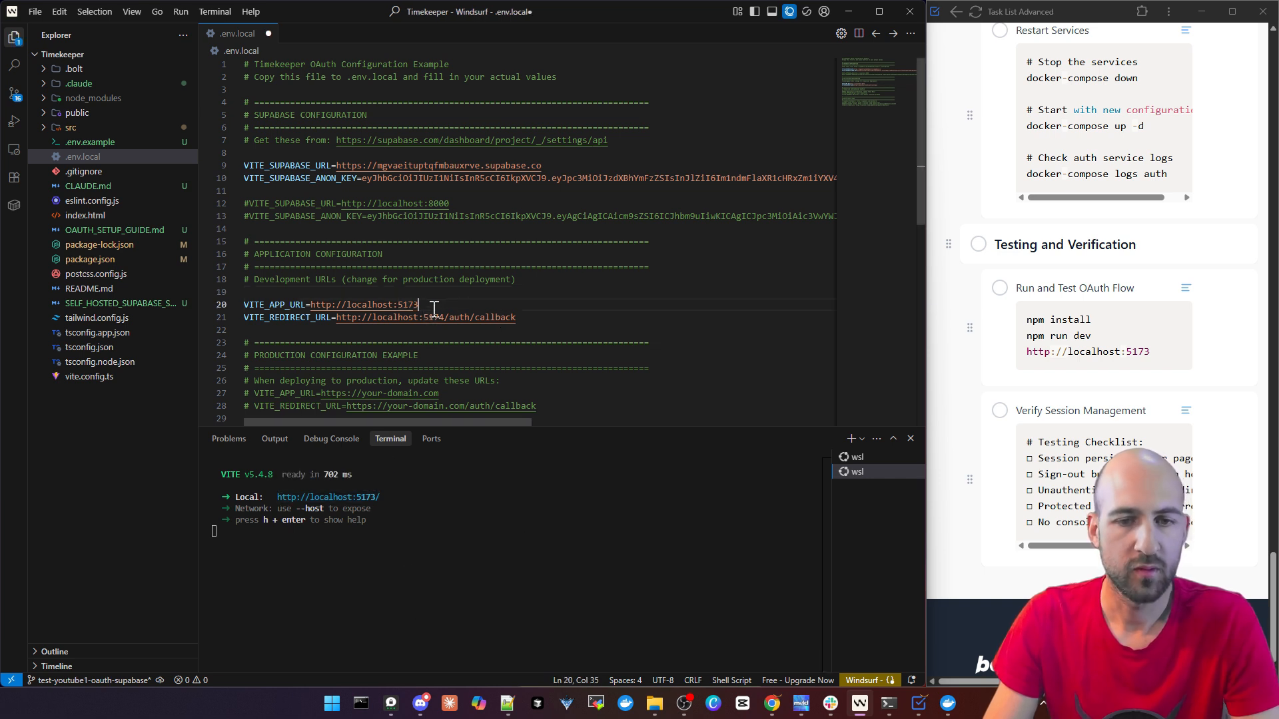
click(444, 318)
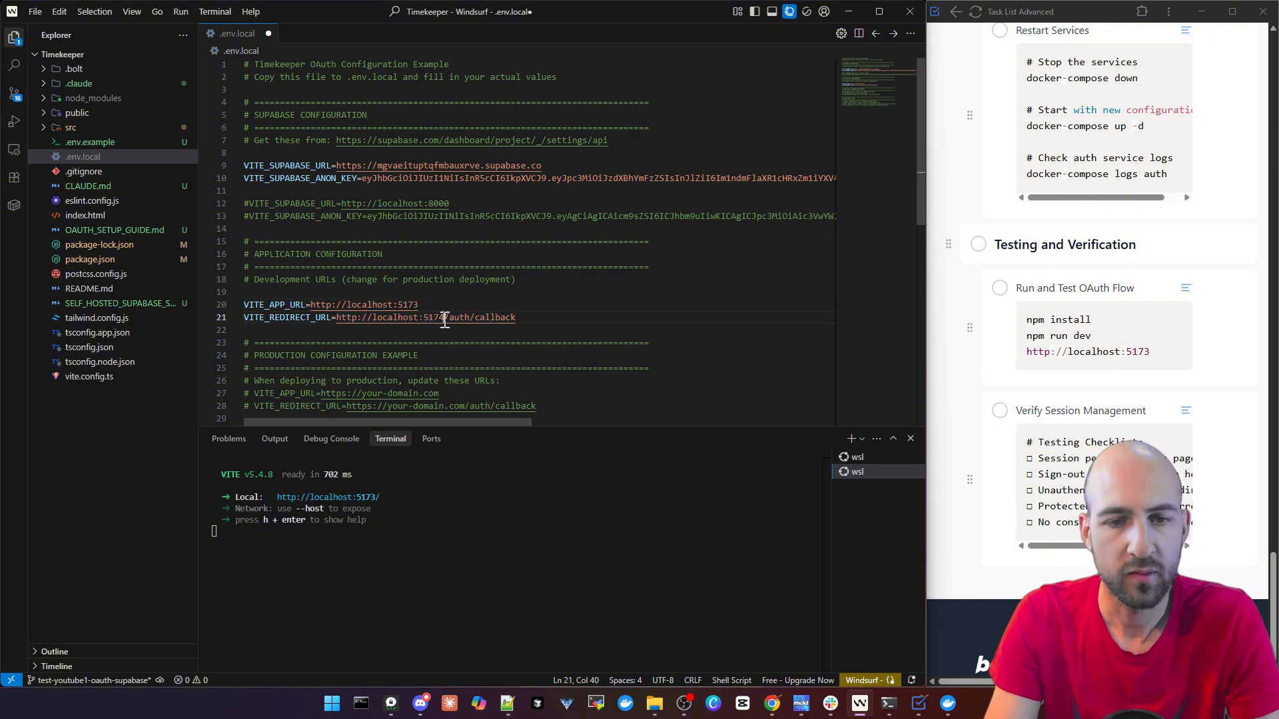
key(BackSpace)
text(3)
key(ctrl+s)
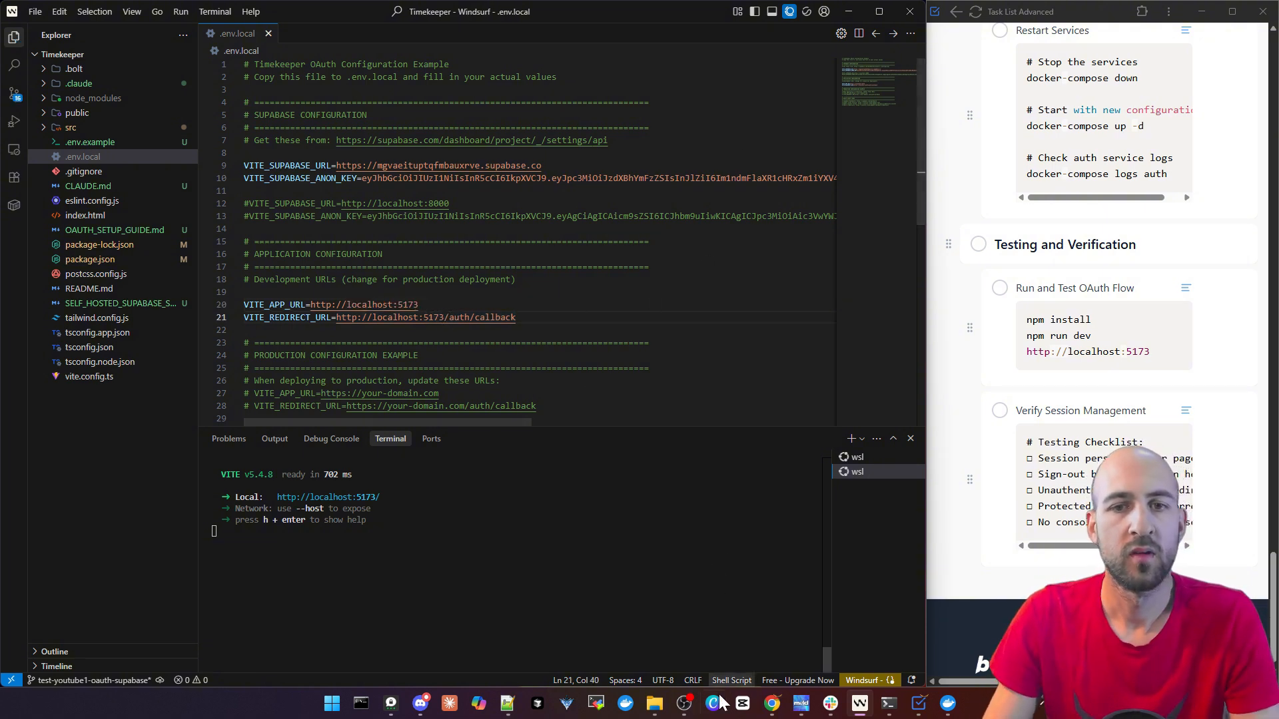
mouse_move(769, 710)
click(650, 634)
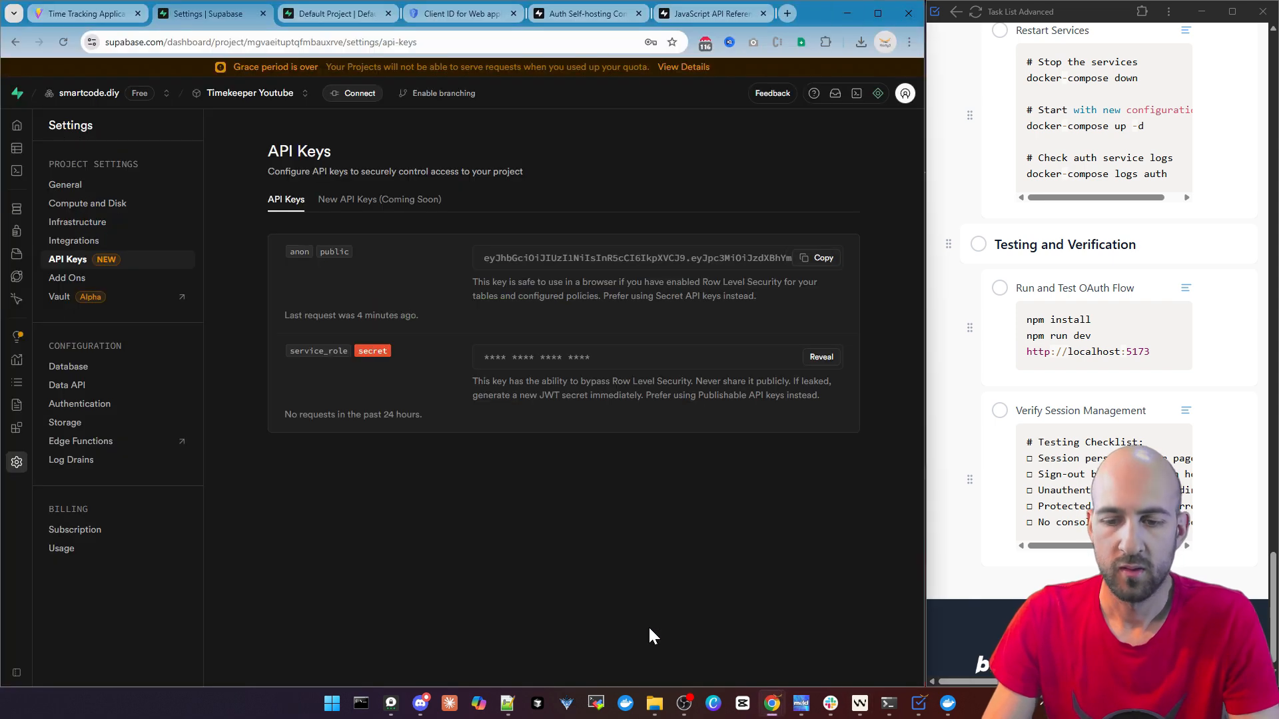
click(463, 14)
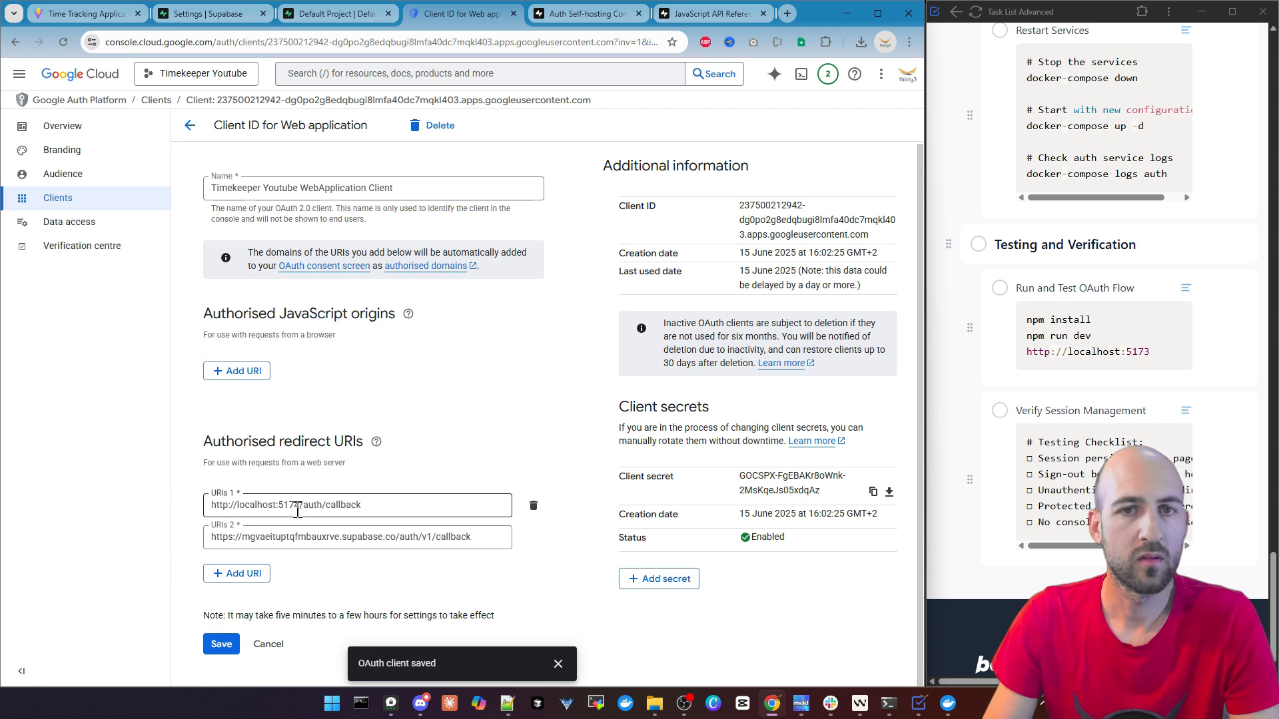
click(298, 511)
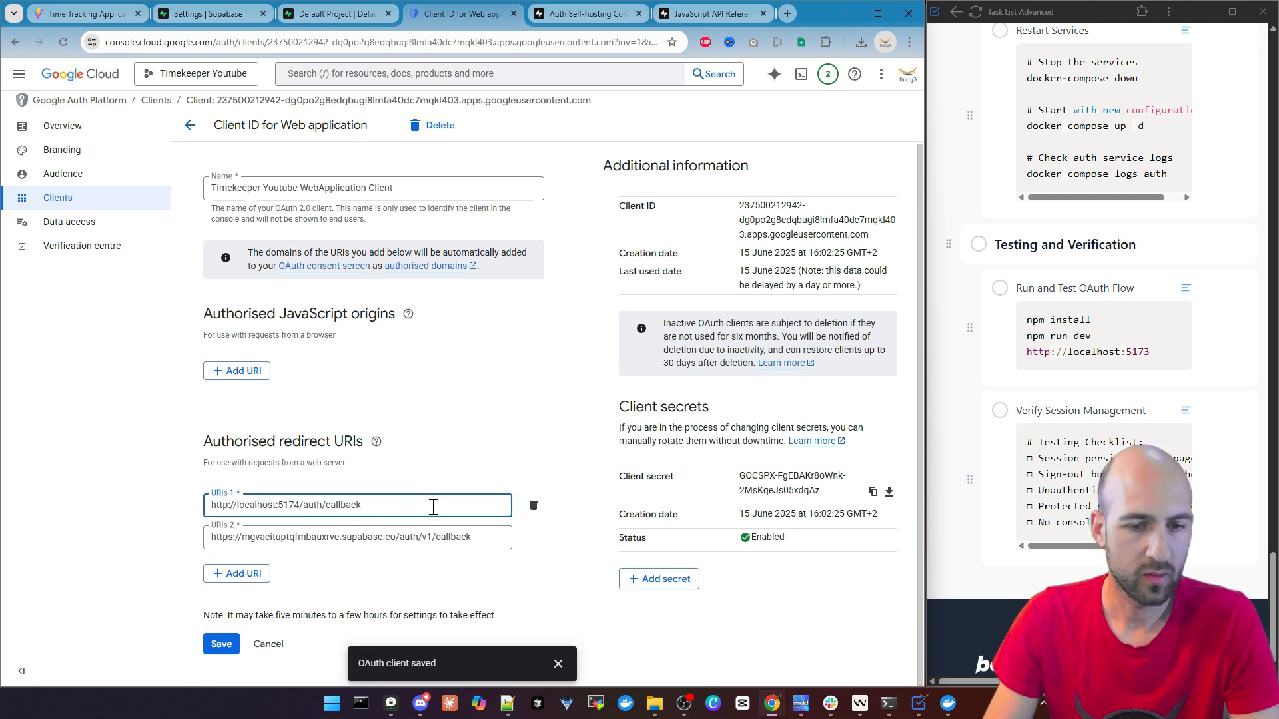
key(Delete)
text(3)
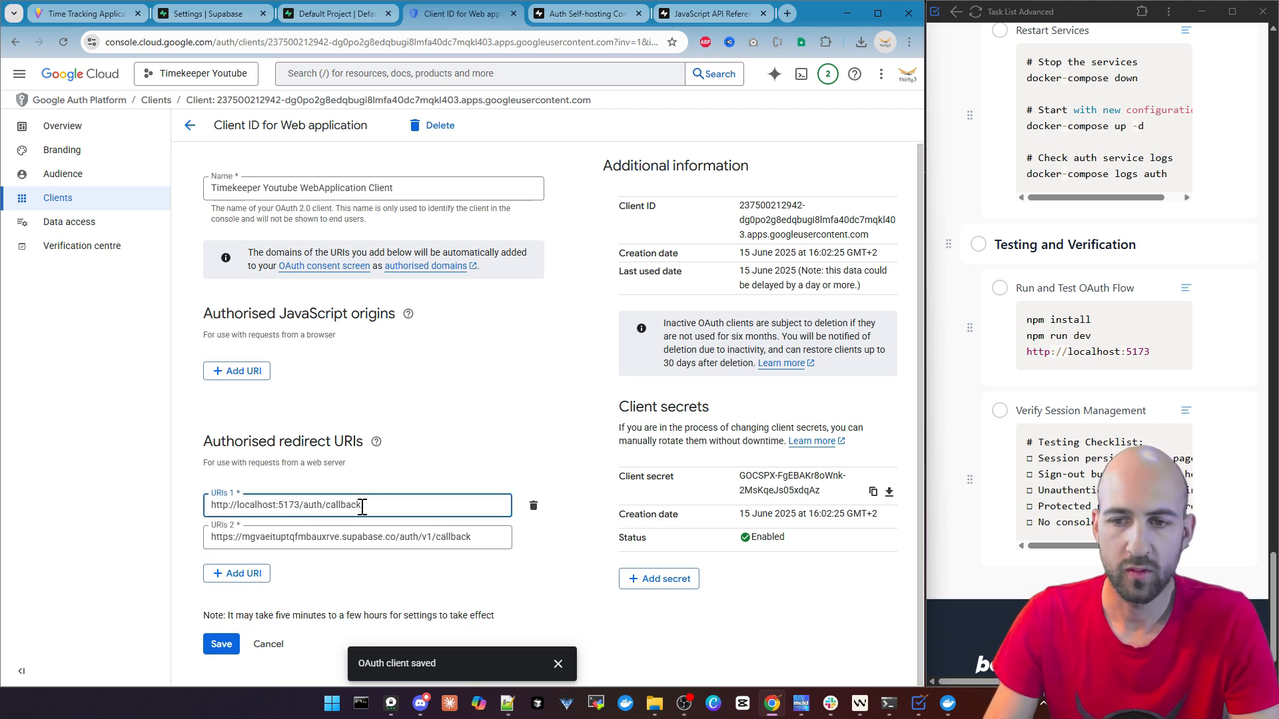
click(226, 646)
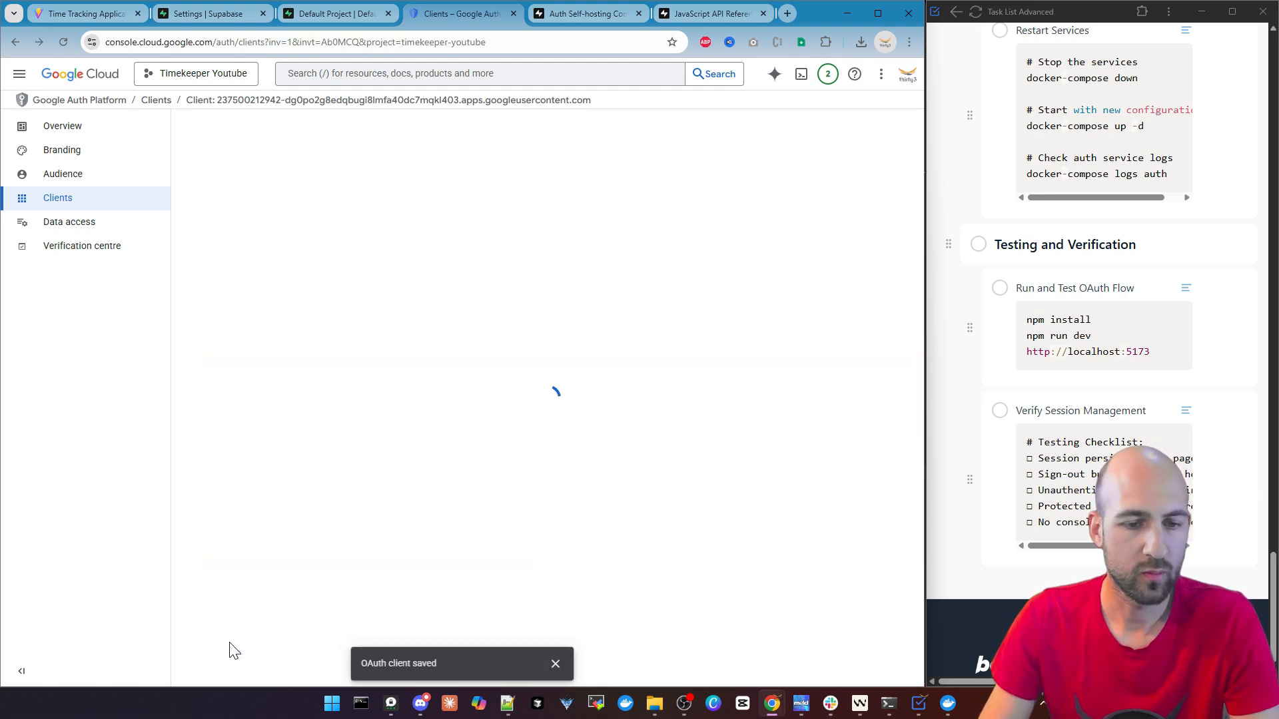
click(849, 12)
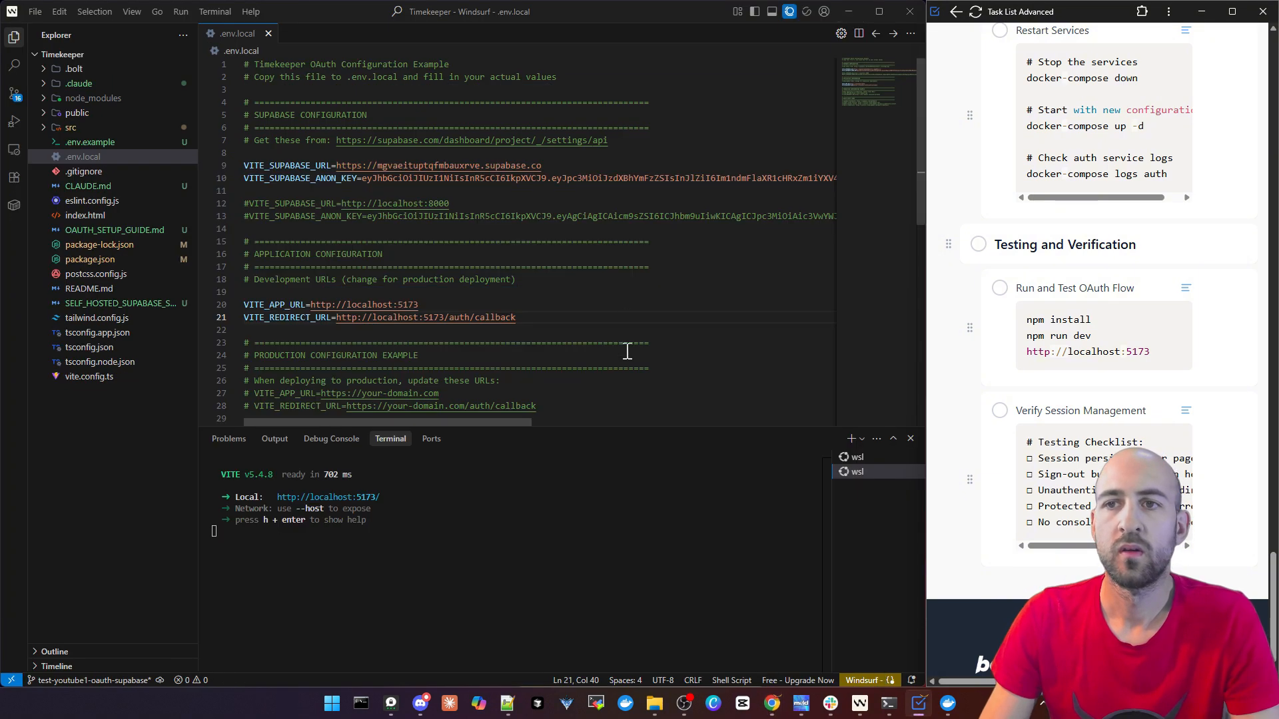
ctrl+click(350, 498)
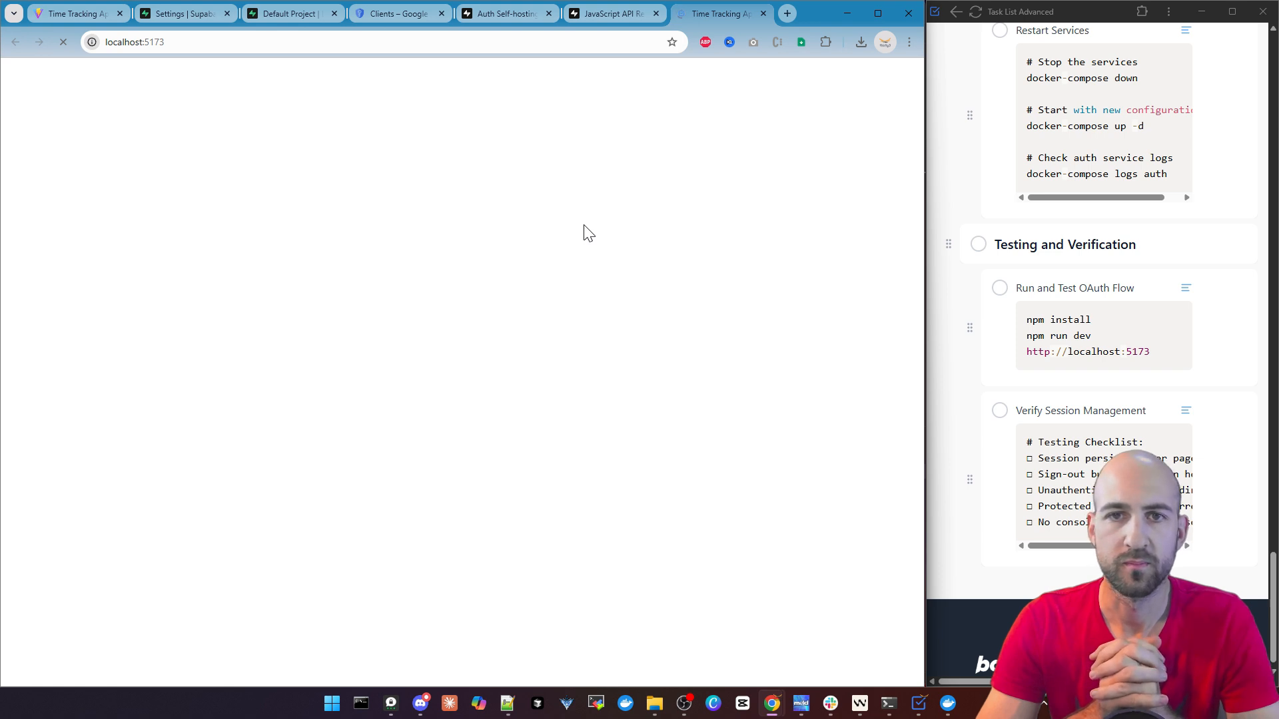
drag(153, 42, 167, 42)
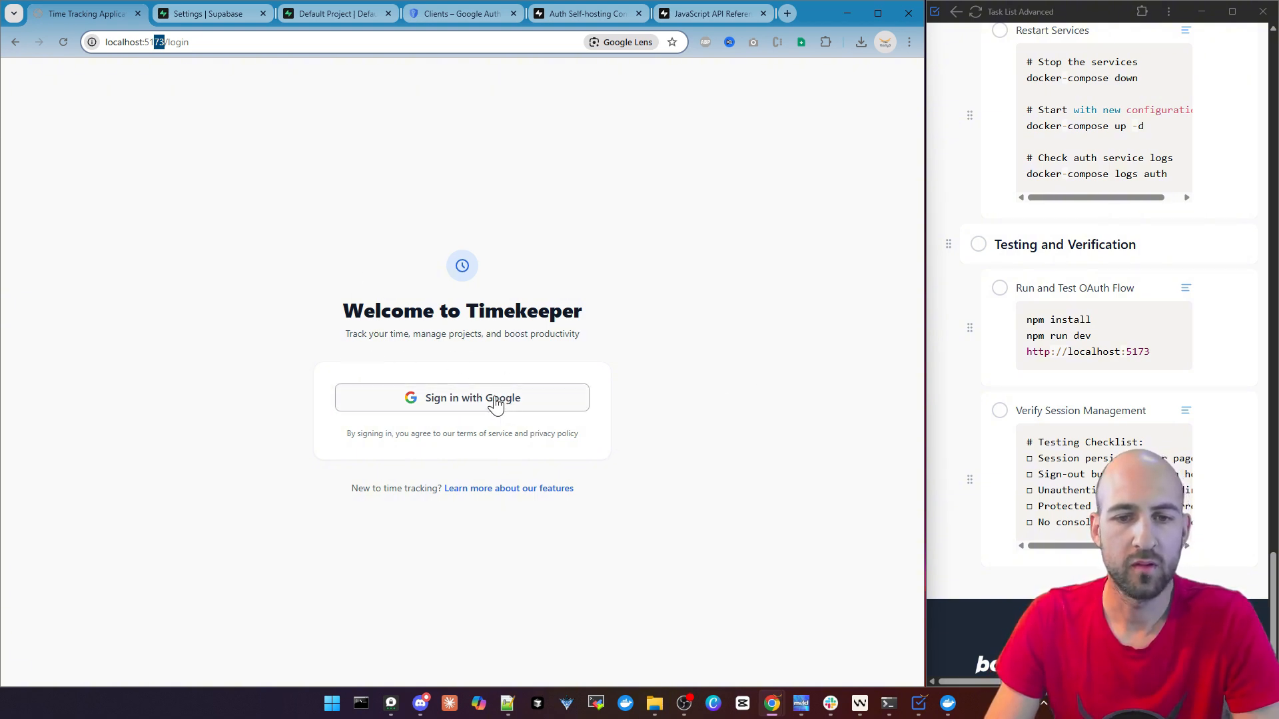
Sign in to Timekeeper with Google, choose the account, continue past the consent page and check the resulting page address
click(452, 402)
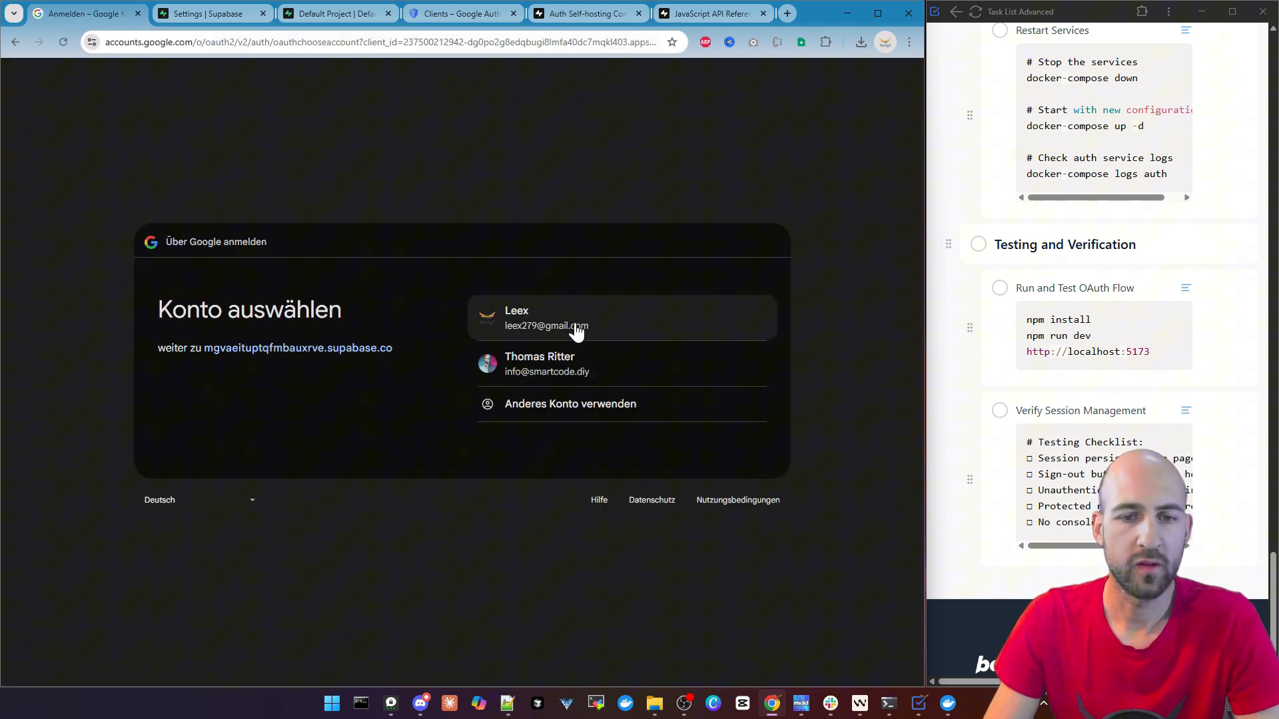
click(576, 331)
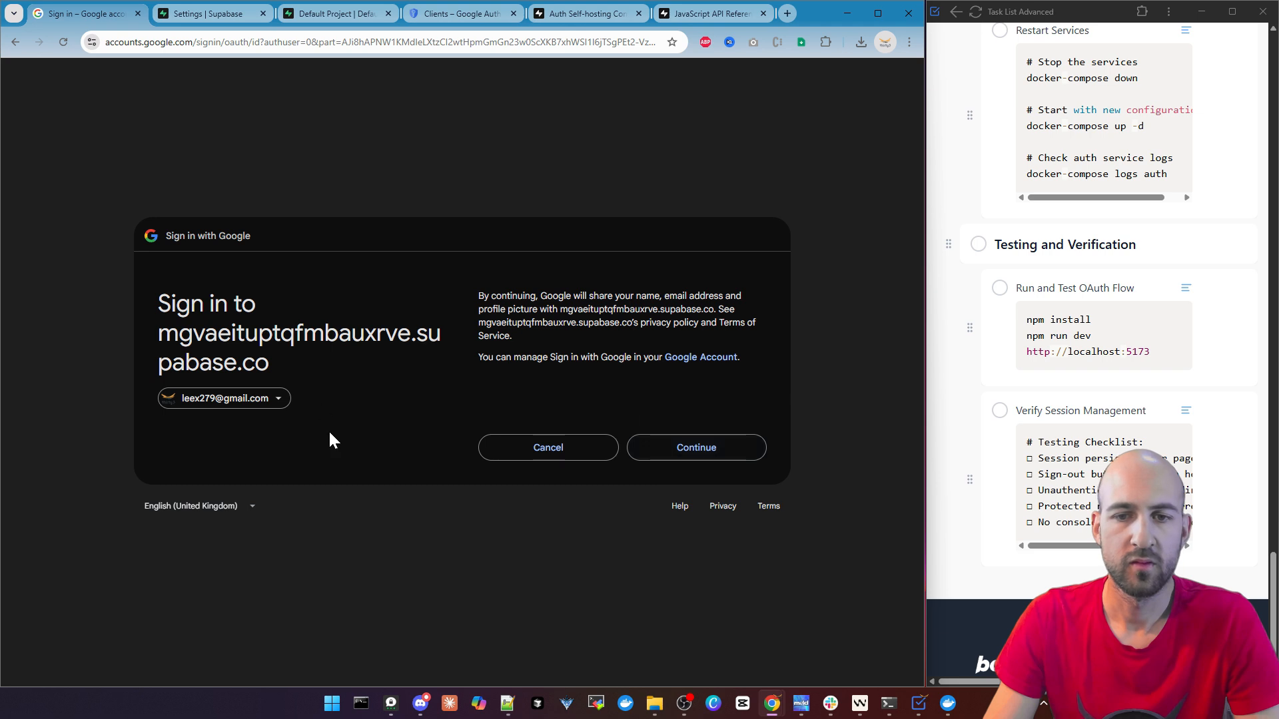
click(674, 435)
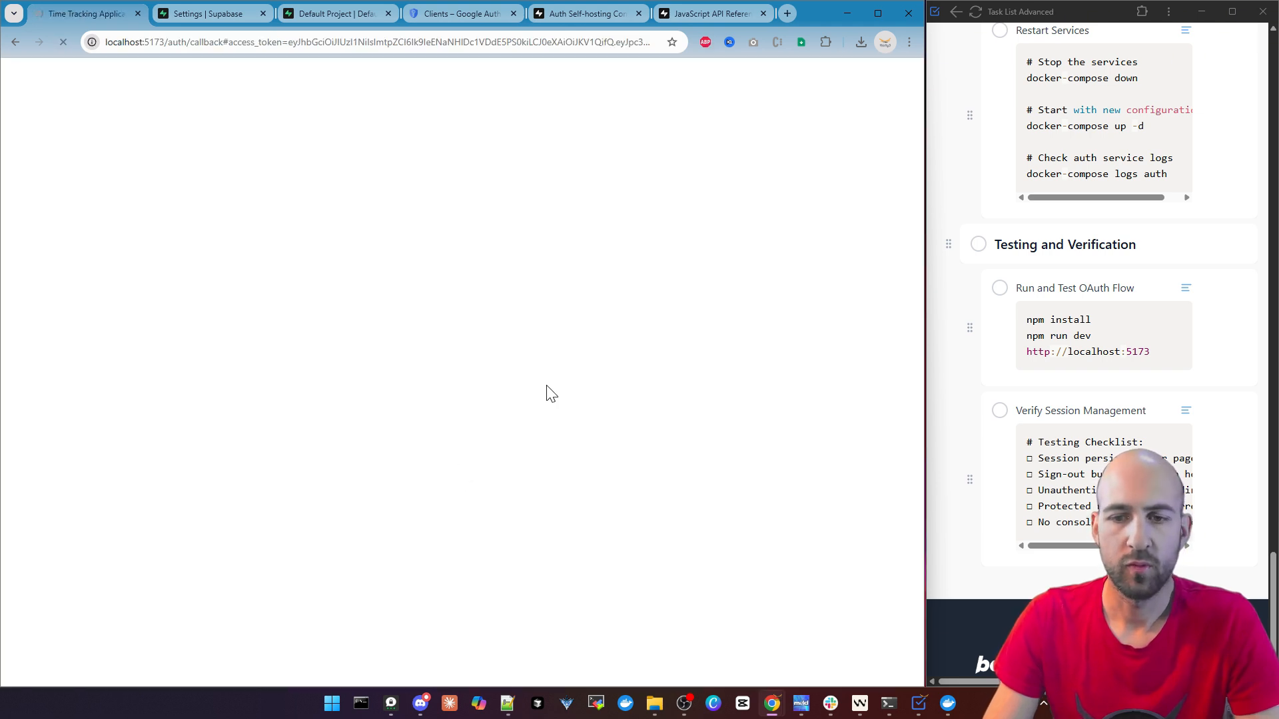
click(150, 42)
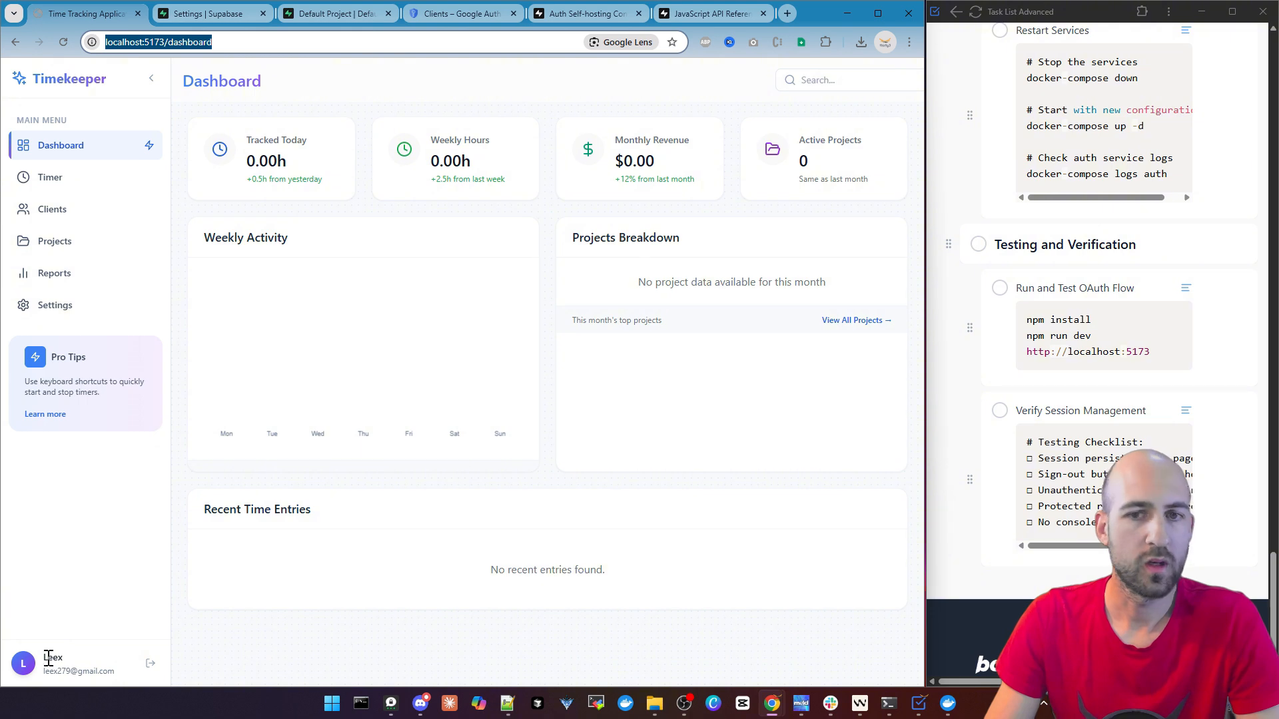
Check the signed-in account's e-mail on the Timekeeper dashboard and review its entry in Supabase's Authentication users list
drag(44, 671, 94, 674)
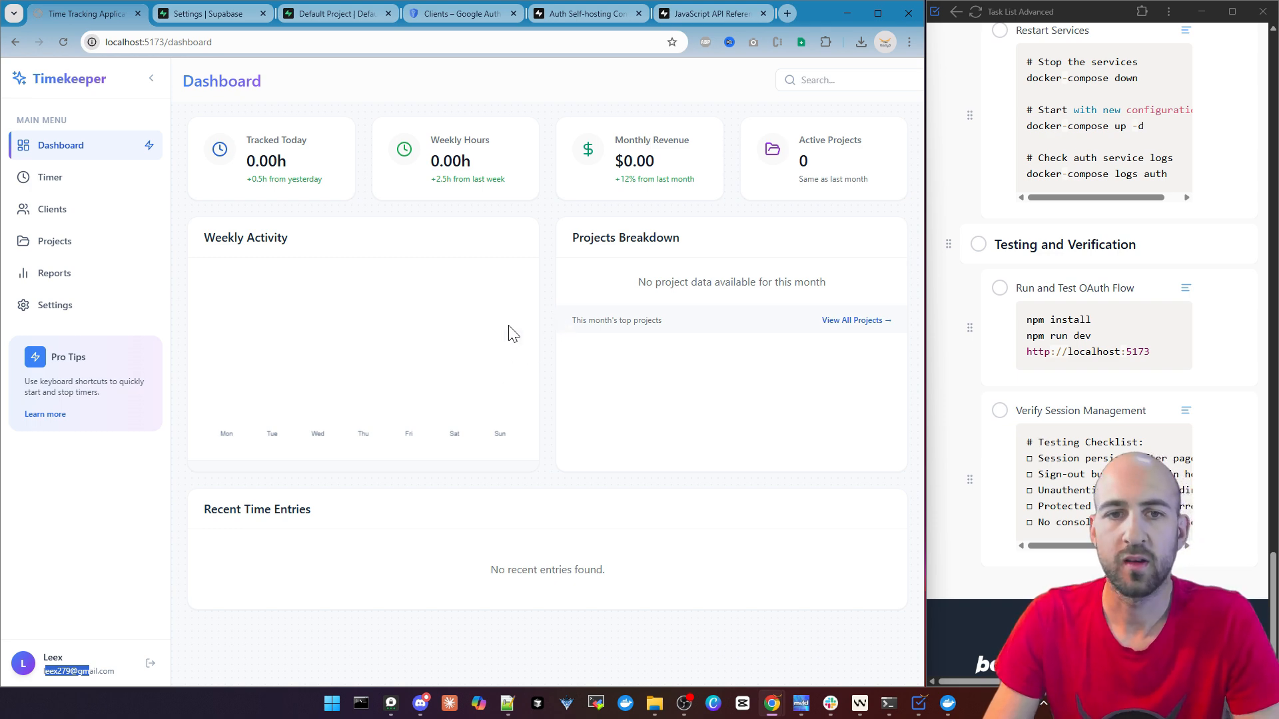
click(212, 15)
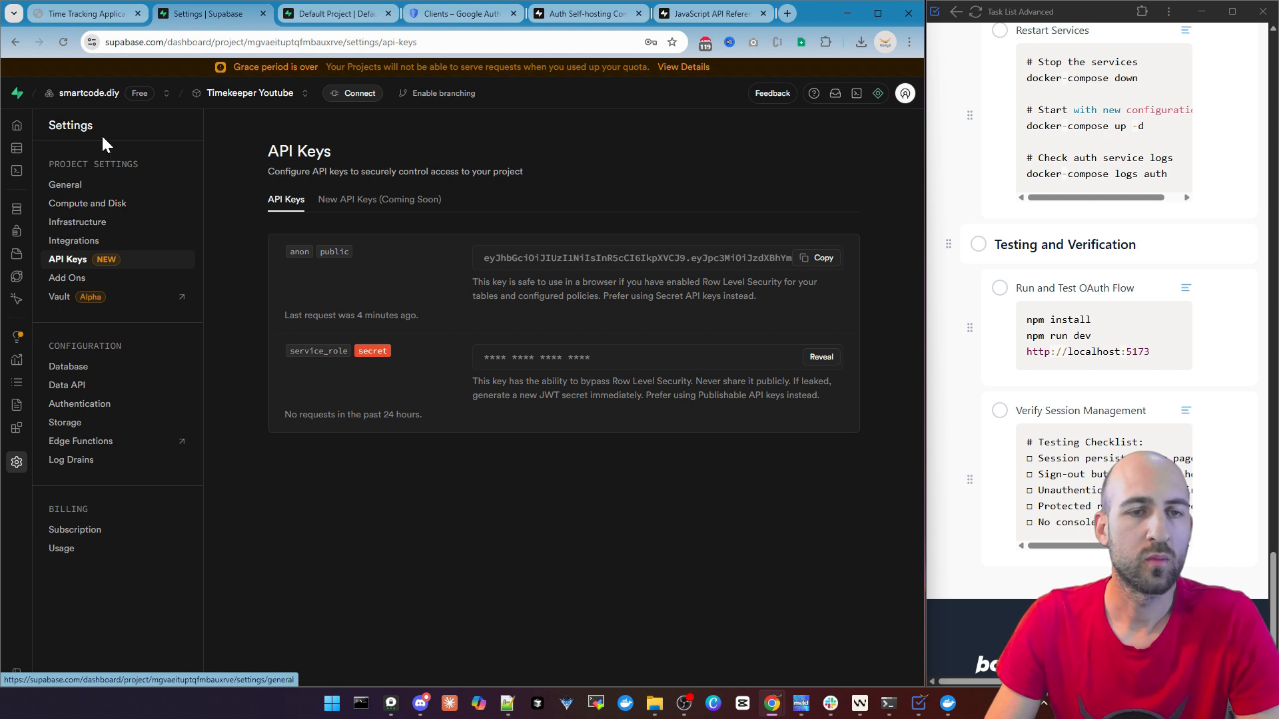
mouse_move(16, 154)
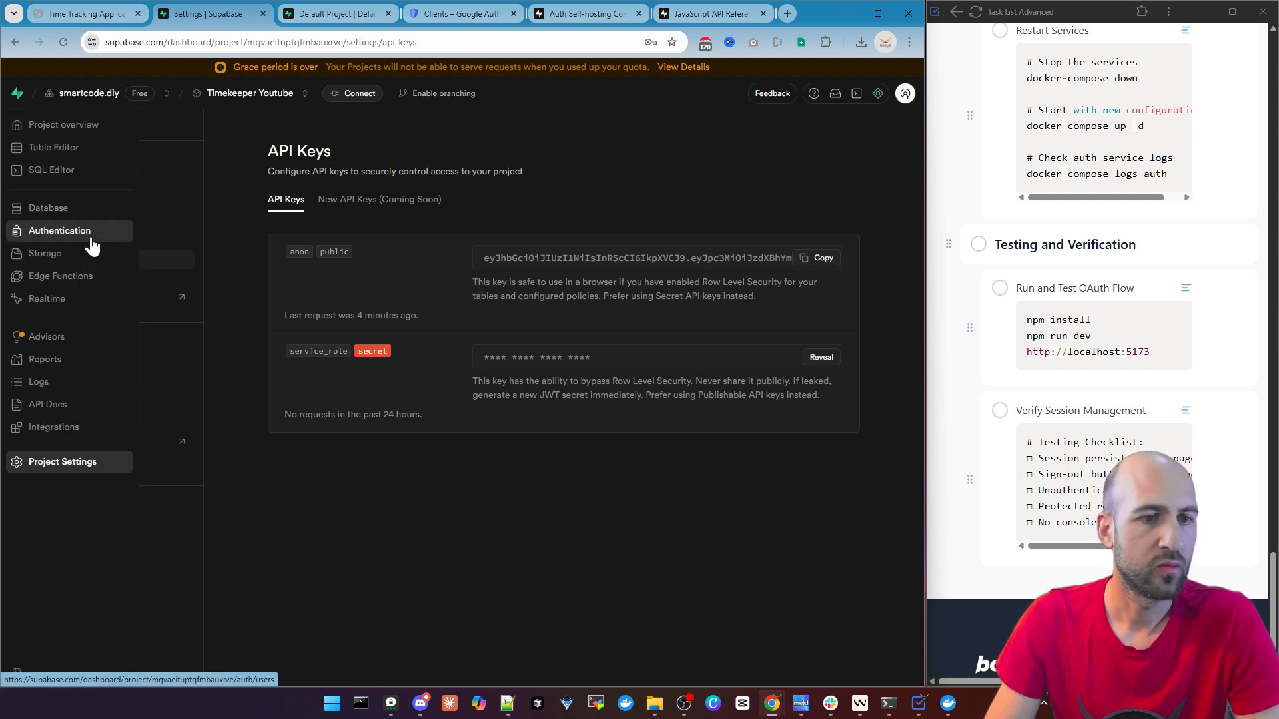
click(71, 234)
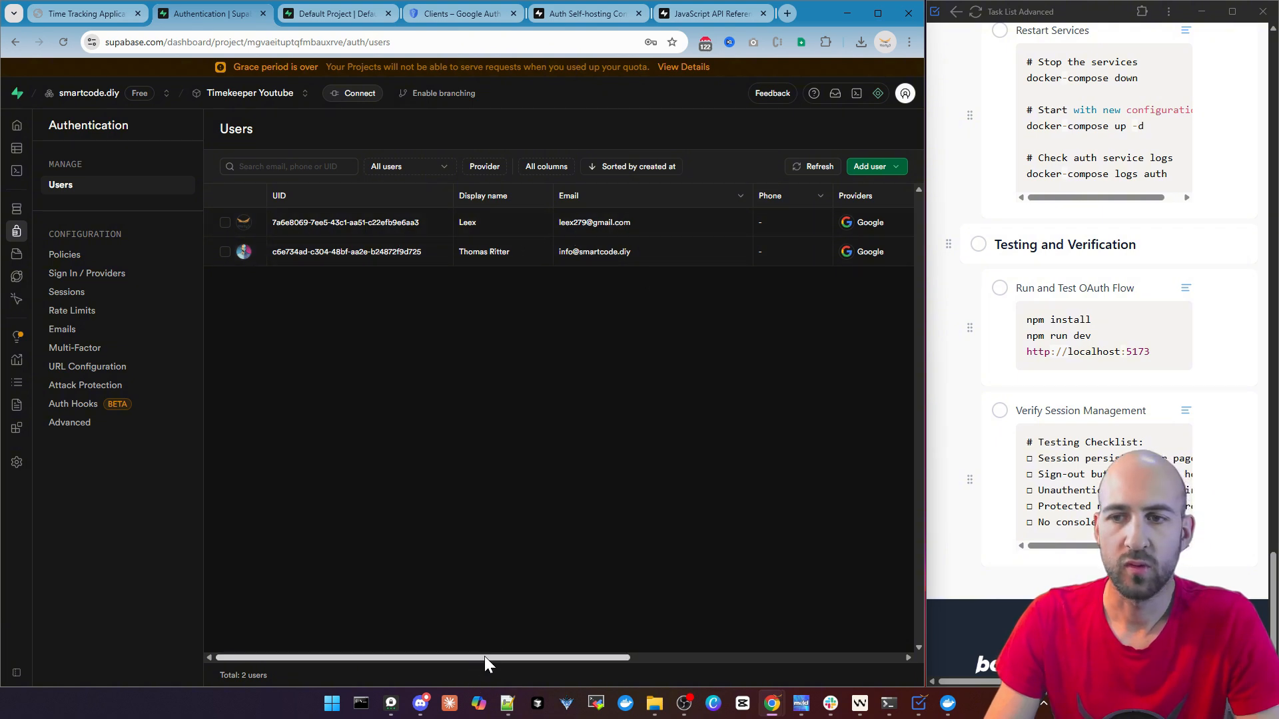
drag(484, 657, 851, 656)
drag(770, 657, 394, 666)
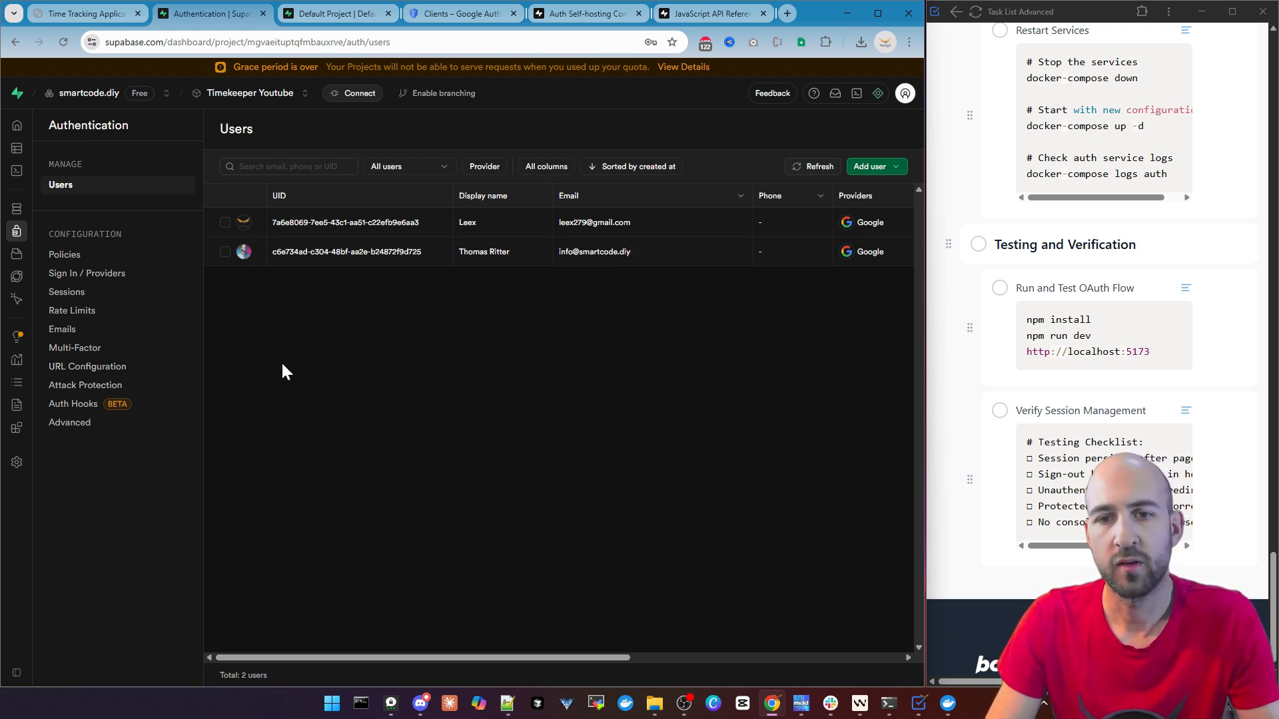
Disable "Allow new users to sign up" in the Sign In / Providers settings of Supabase Authentication and save the changes
click(107, 275)
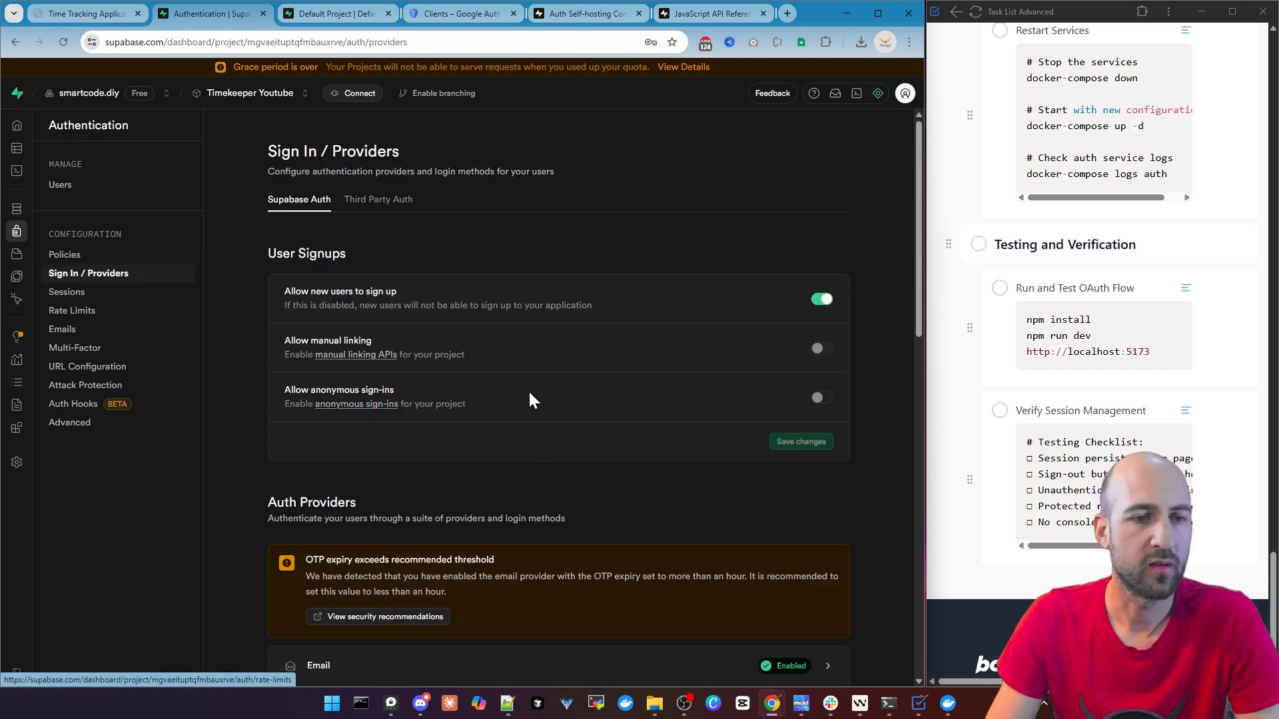
click(821, 300)
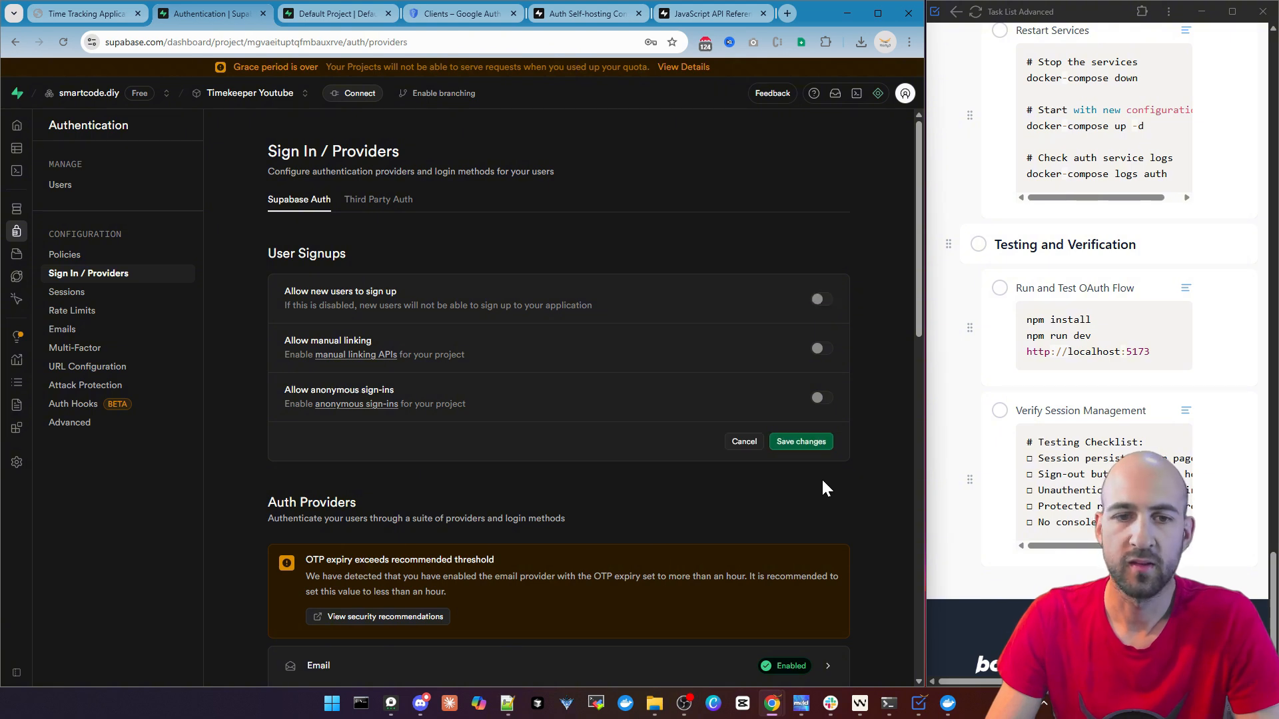
click(801, 442)
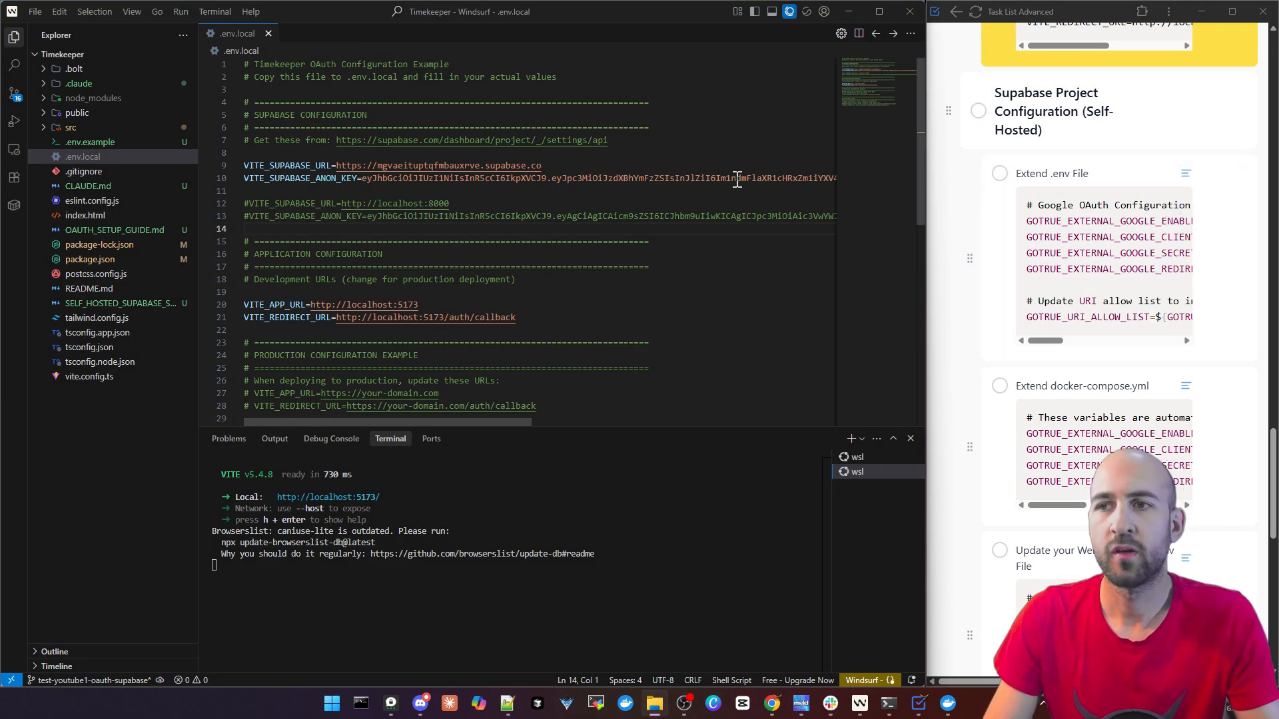
Switch to File Explorer and locate the .env and docker-compose.yml files in the supabase/docker folder
drag(0, 373, 491, 99)
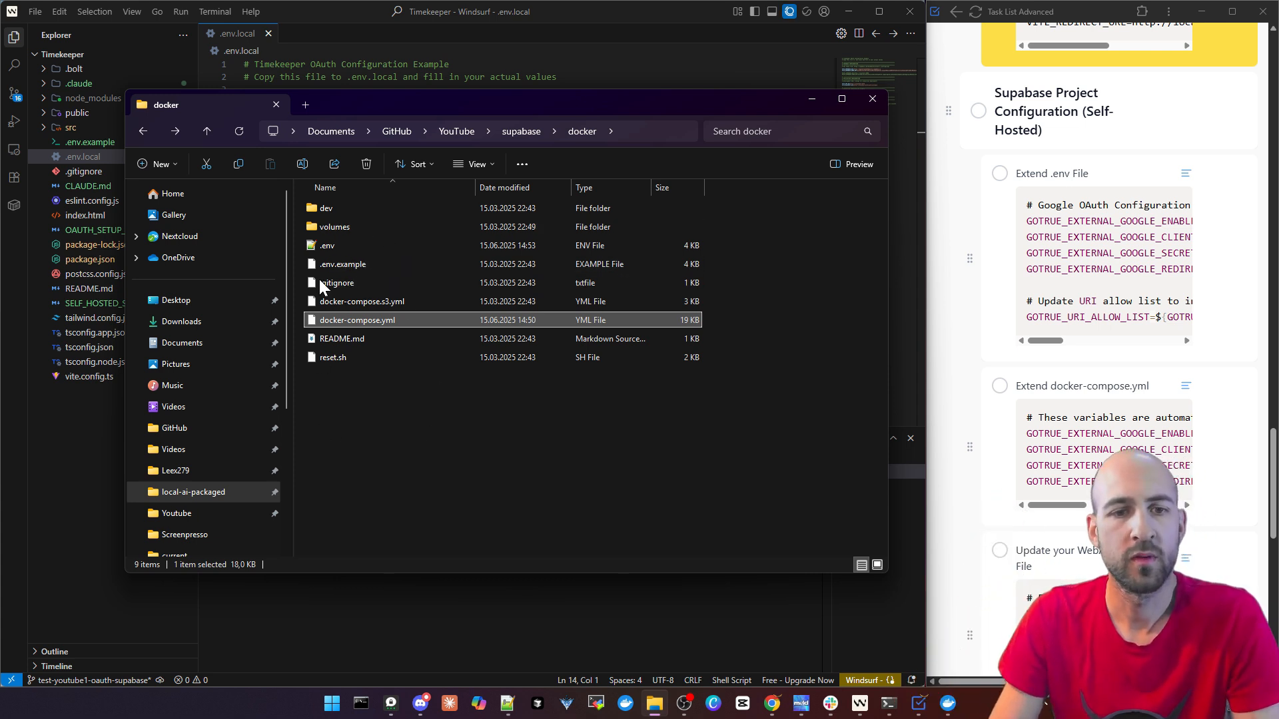
click(334, 245)
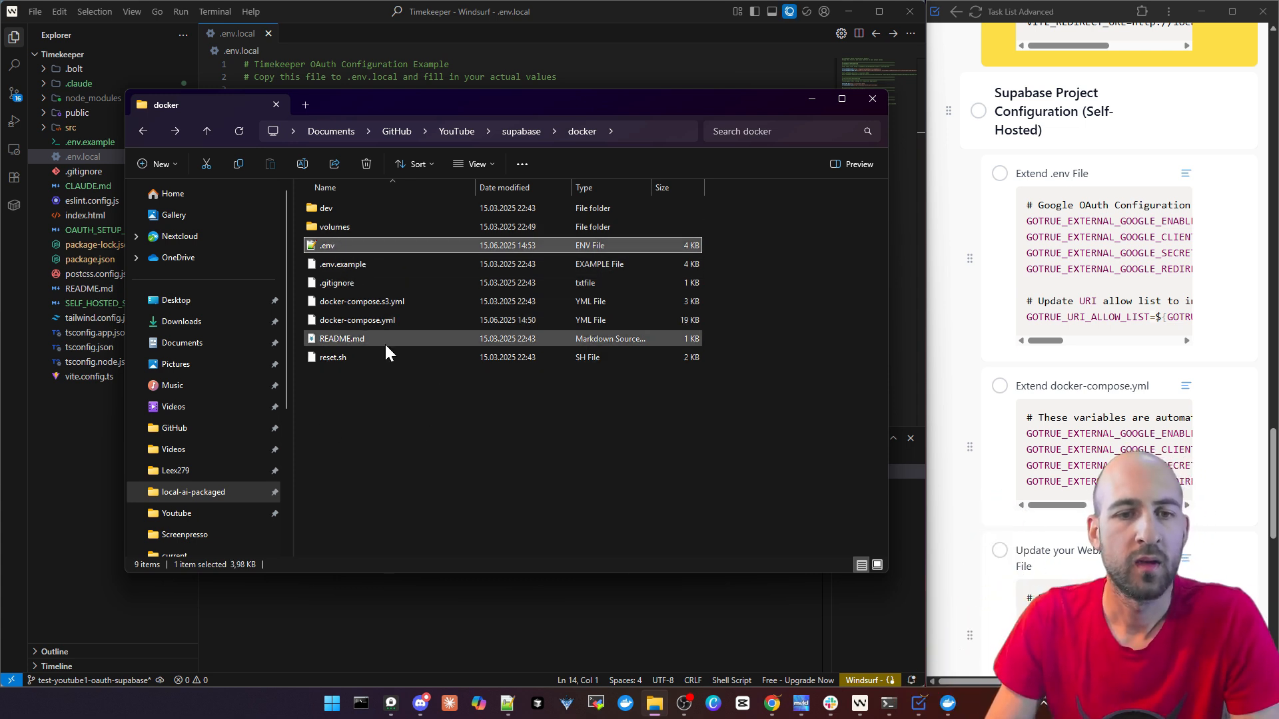
click(359, 322)
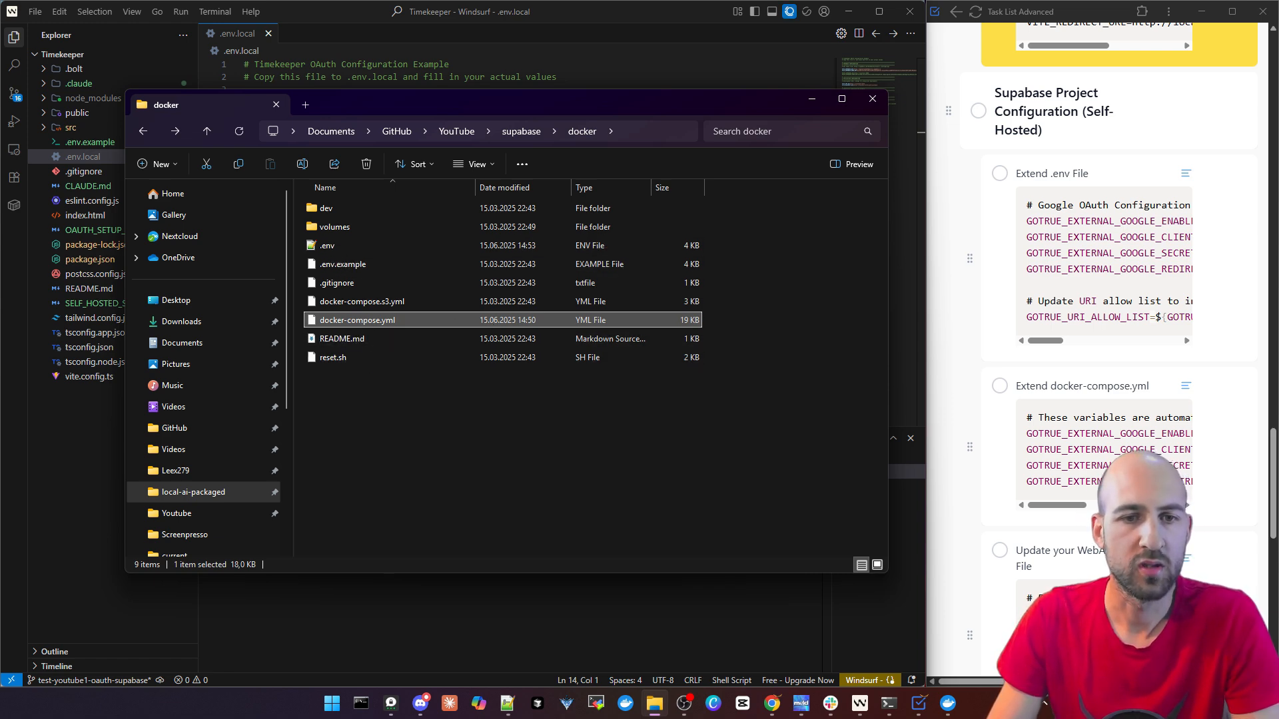
Switch to Notepad++, look through the Supabase docker-compose.yml and .env files, and place the .env file beside the task list
drag(1277, 40, 517, 8)
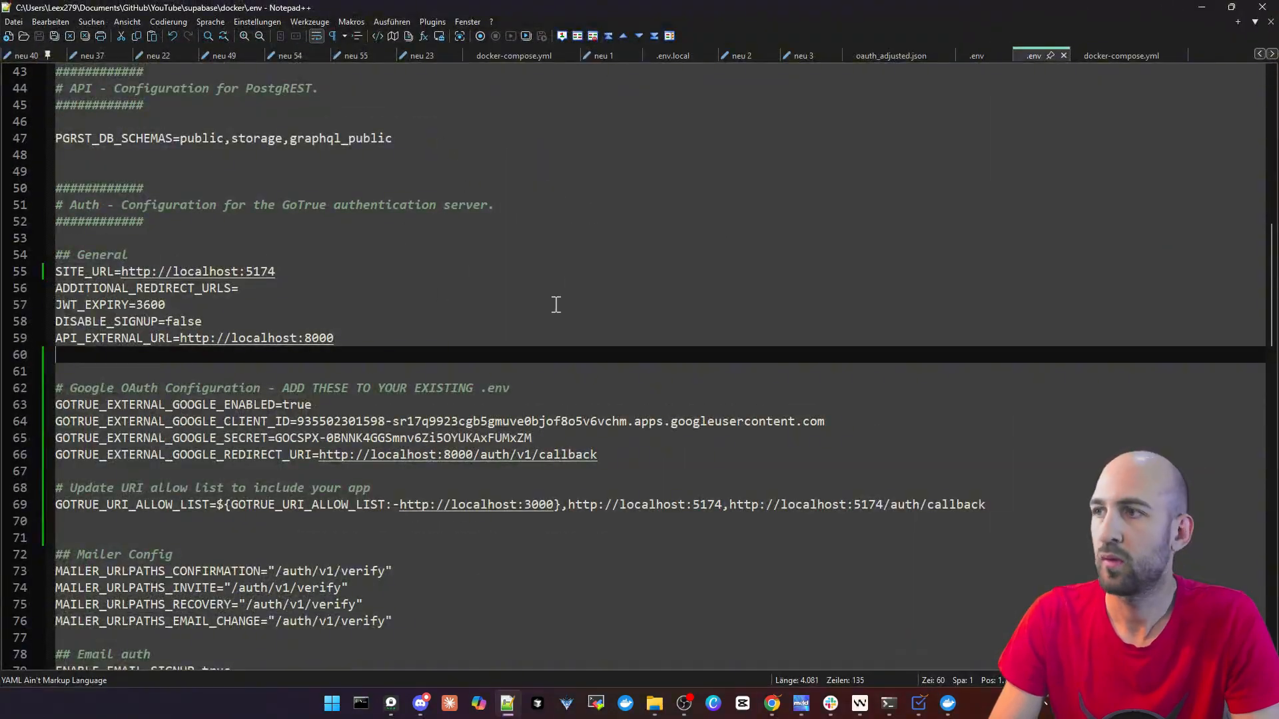
click(1108, 53)
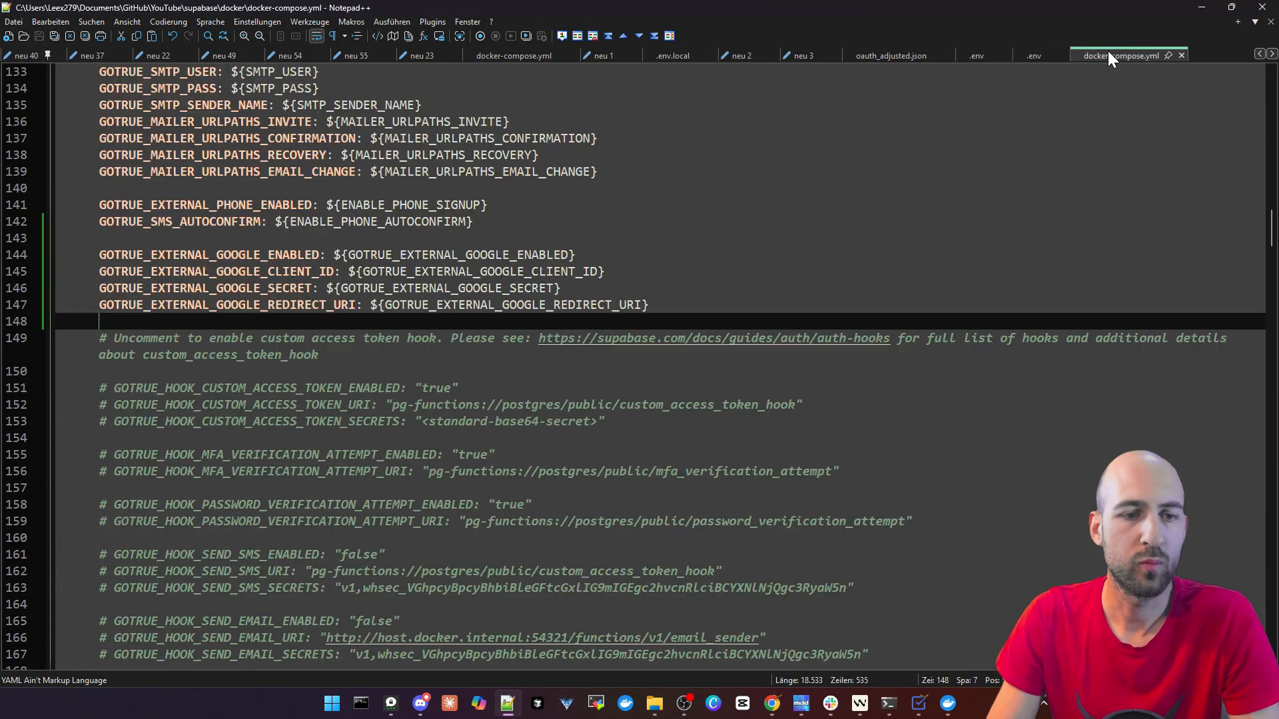
click(1025, 54)
click(1107, 57)
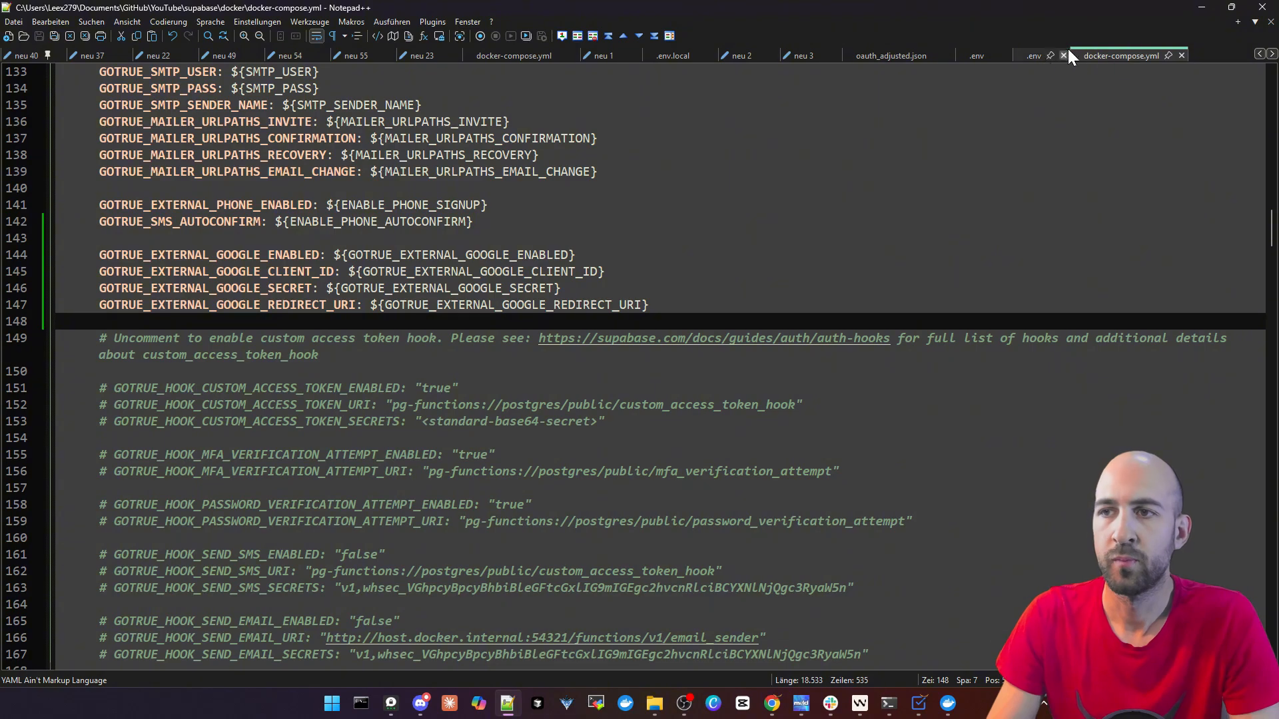
click(1036, 57)
double_click(1052, 18)
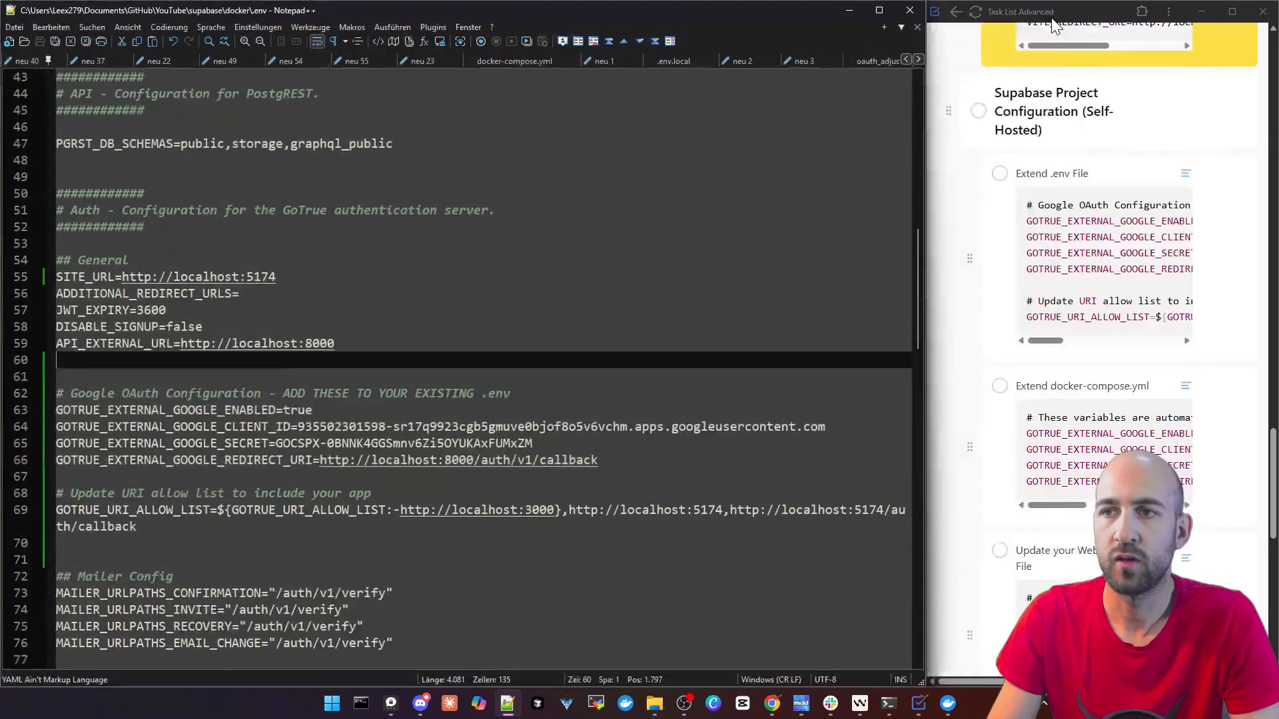
click(676, 335)
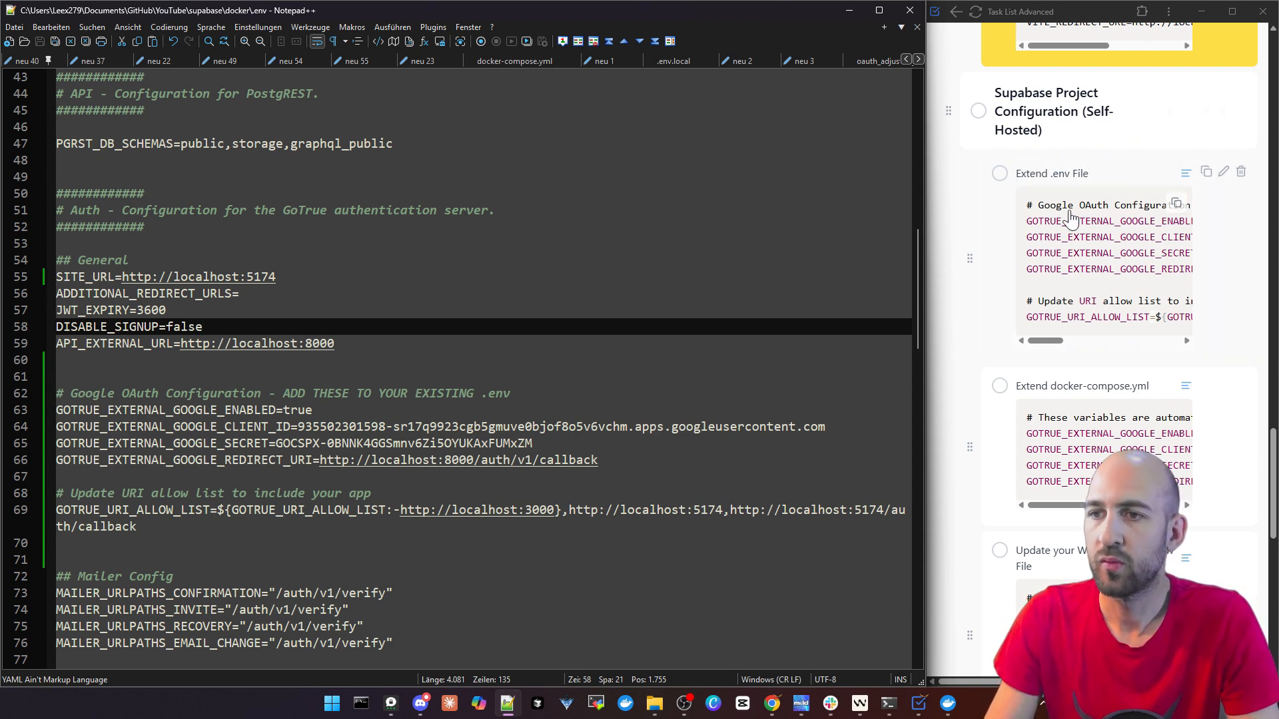
Examine the Google OAuth variables and the URI allow list in .env against the "Extend .env File" task snippet
drag(1059, 339, 1029, 345)
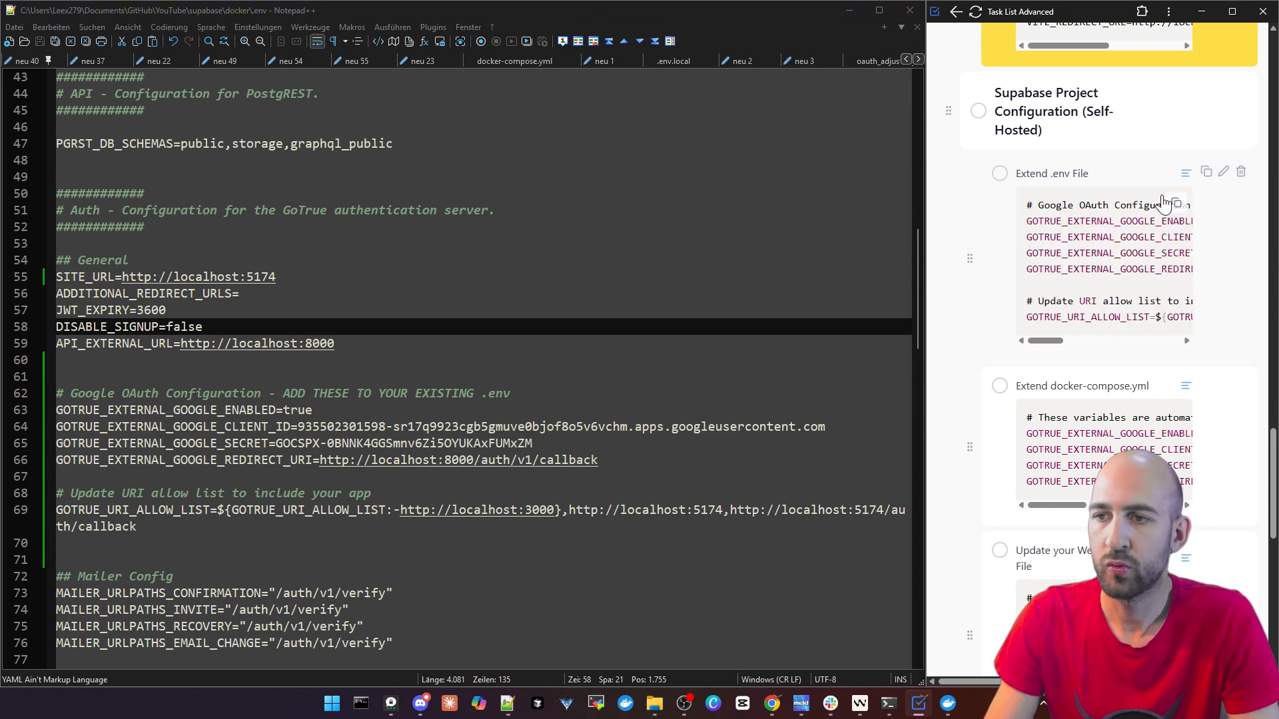
click(629, 468)
drag(630, 468, 40, 393)
scroll(420, 377, down, 2)
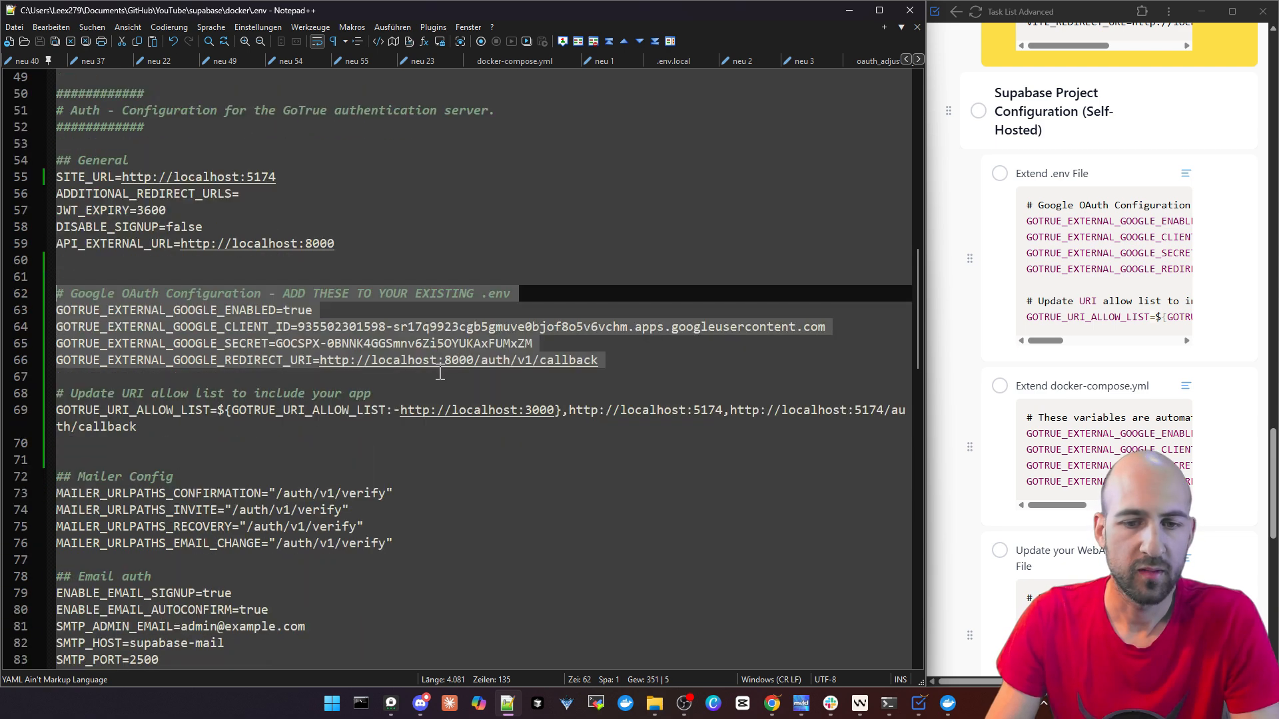
click(589, 276)
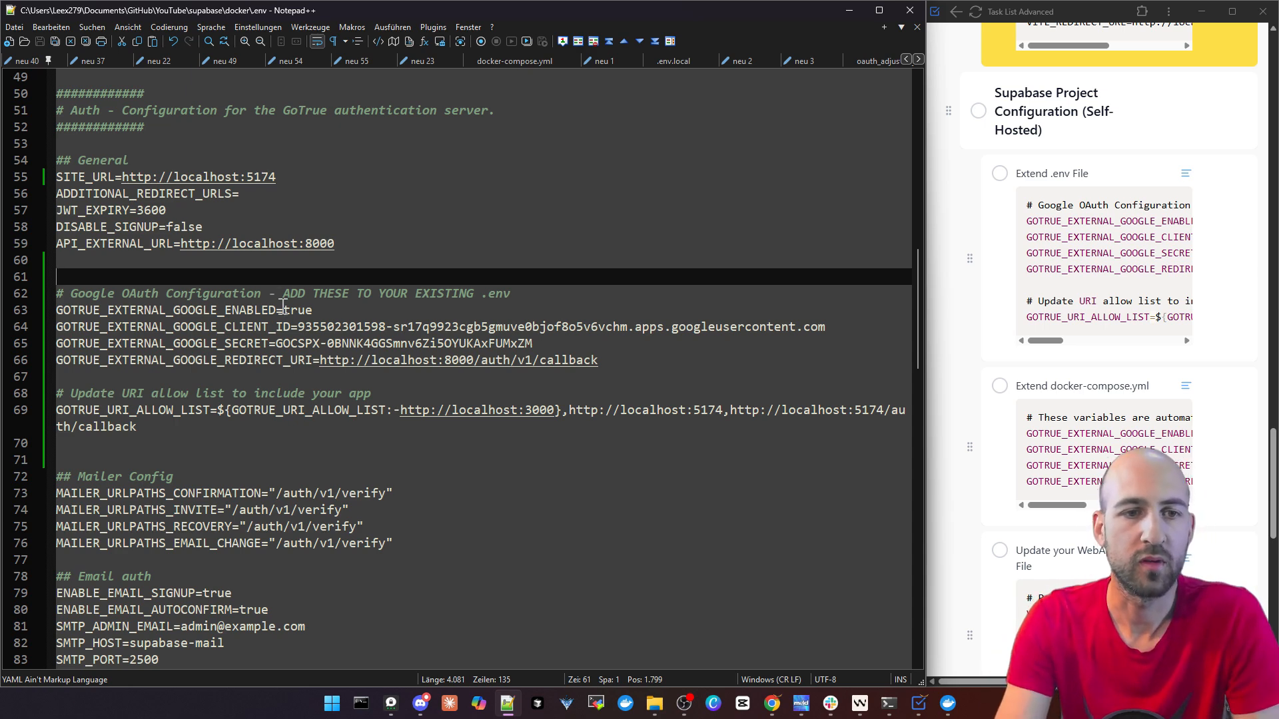
drag(238, 310, 321, 311)
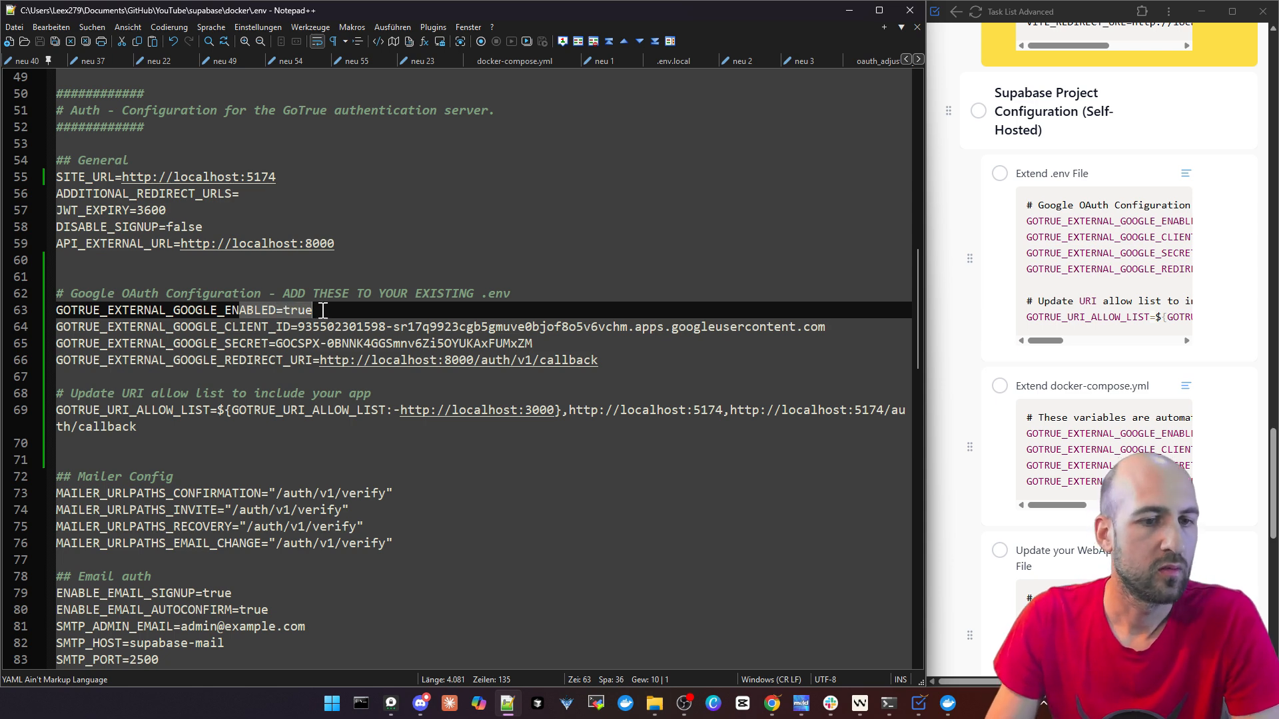
drag(235, 326, 841, 328)
drag(211, 342, 562, 343)
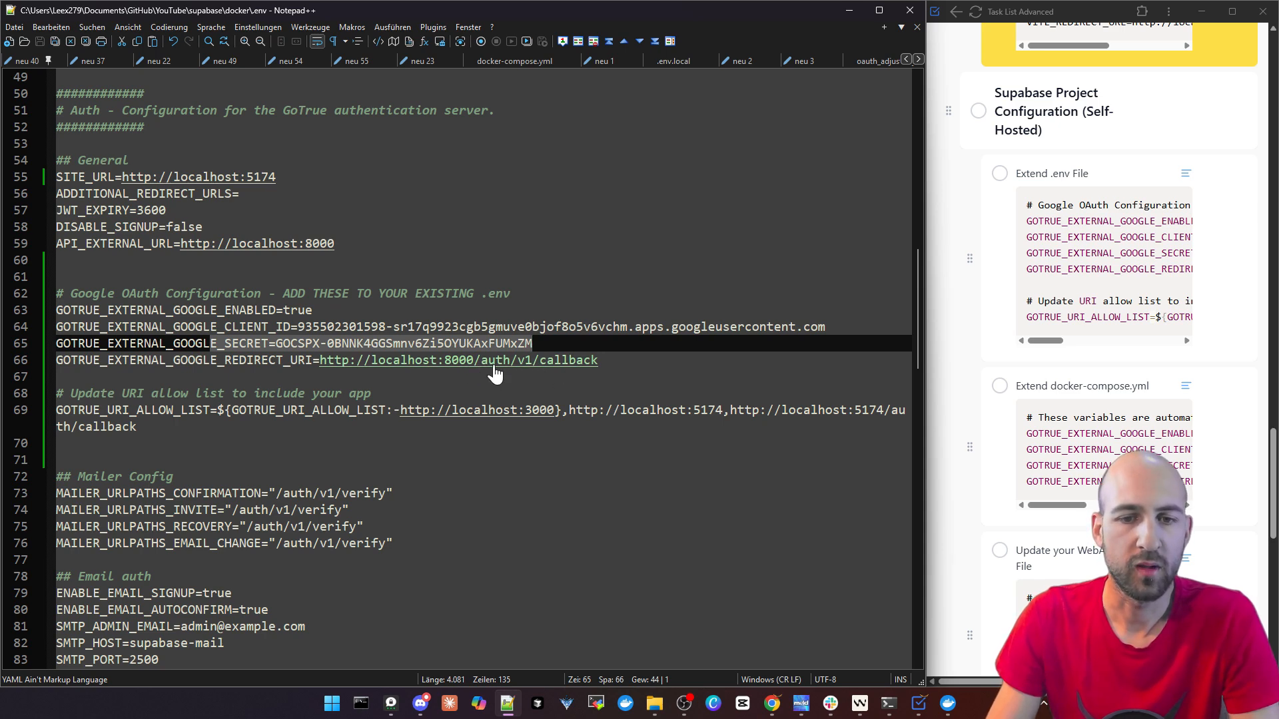
drag(178, 431, 44, 384)
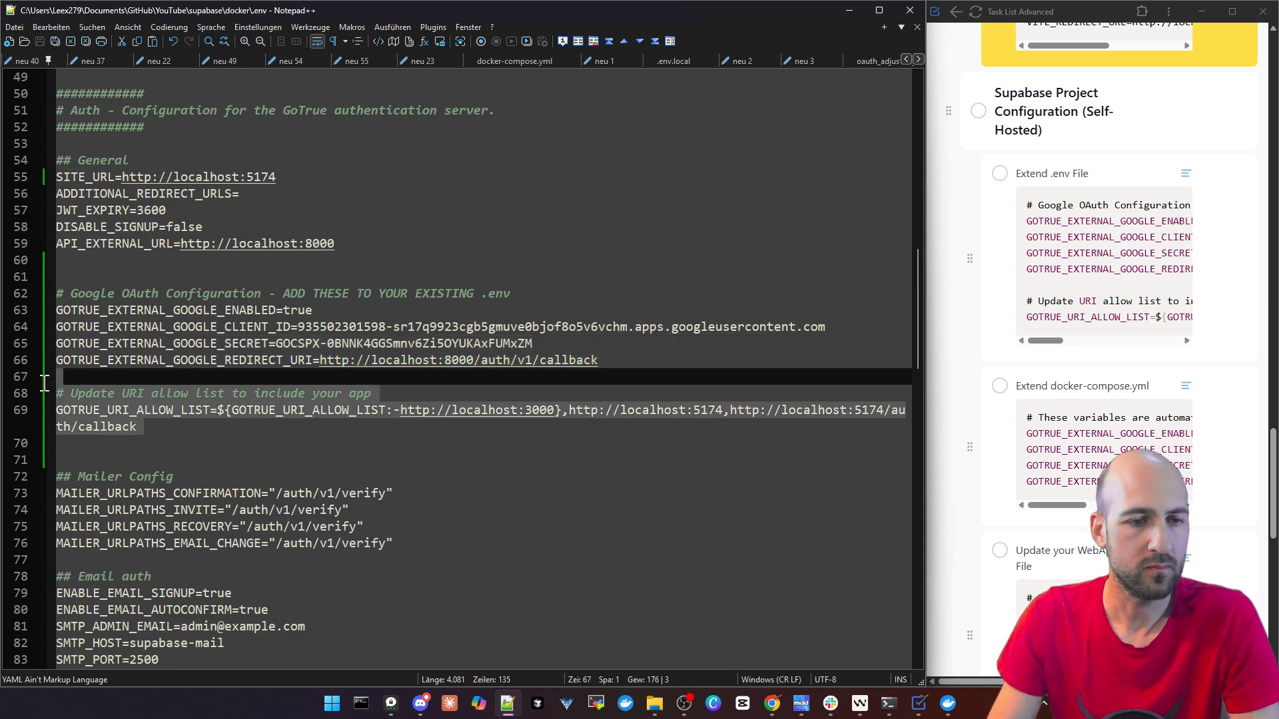
click(473, 436)
Change the port to 5173 in both the app URL and the auth callback URL of GOTRUE_URI_ALLOW_LIST and save .env
drag(724, 411, 718, 410)
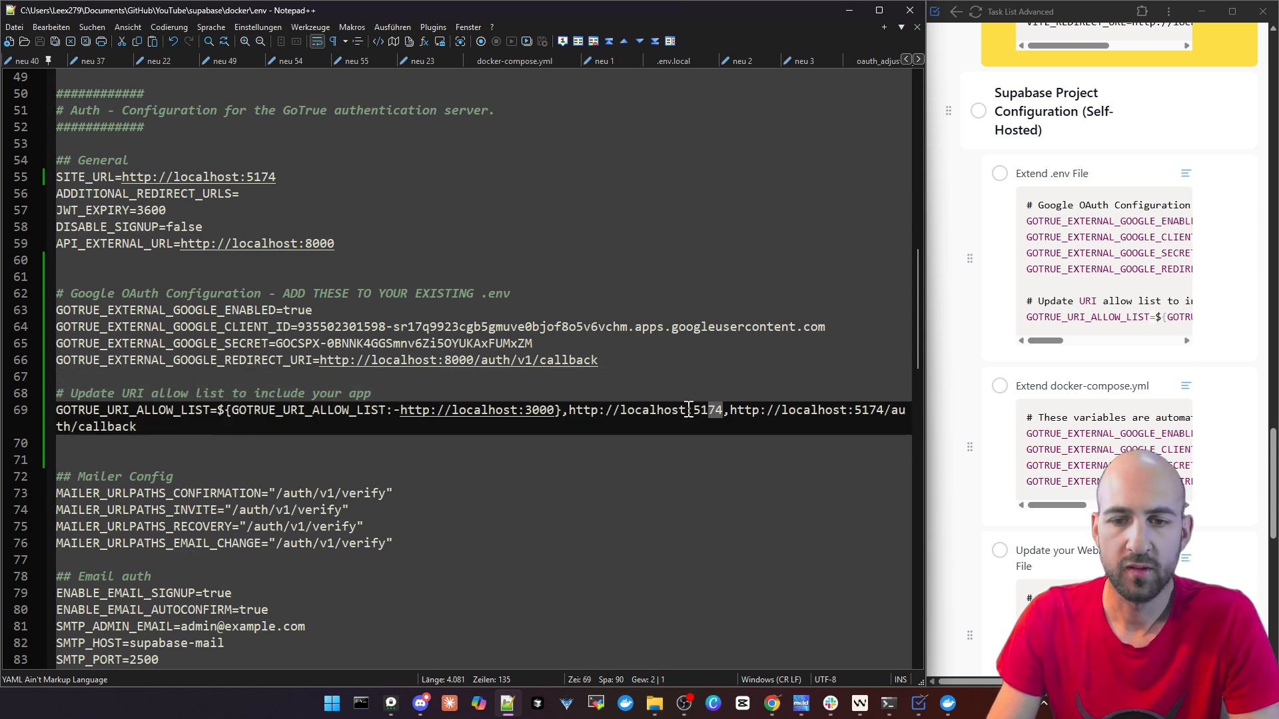
click(727, 446)
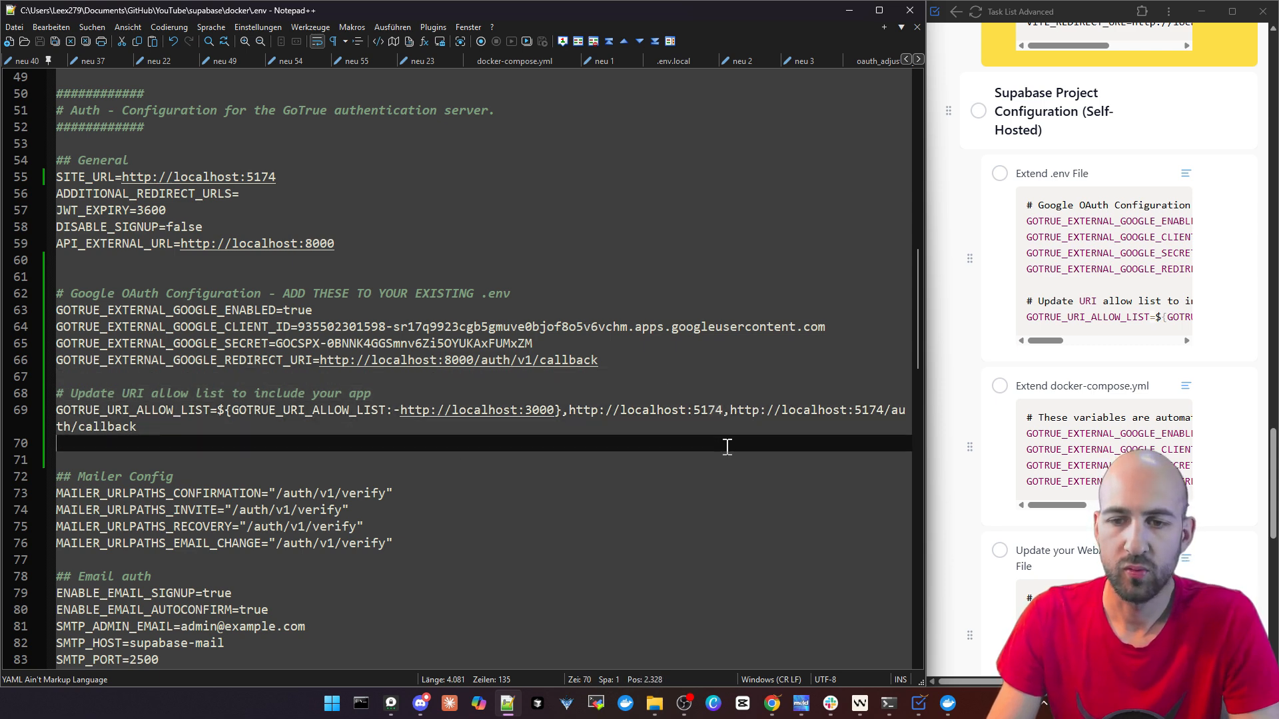
click(720, 413)
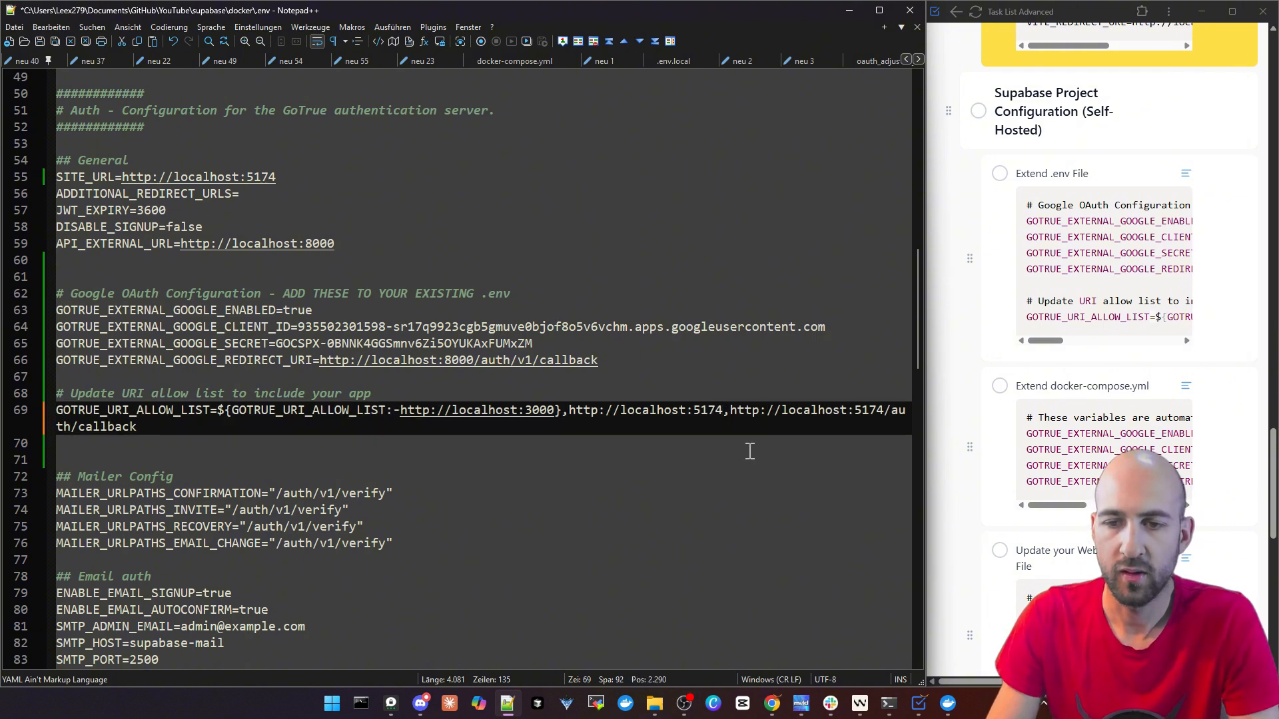
key(BackSpace)
text(3)
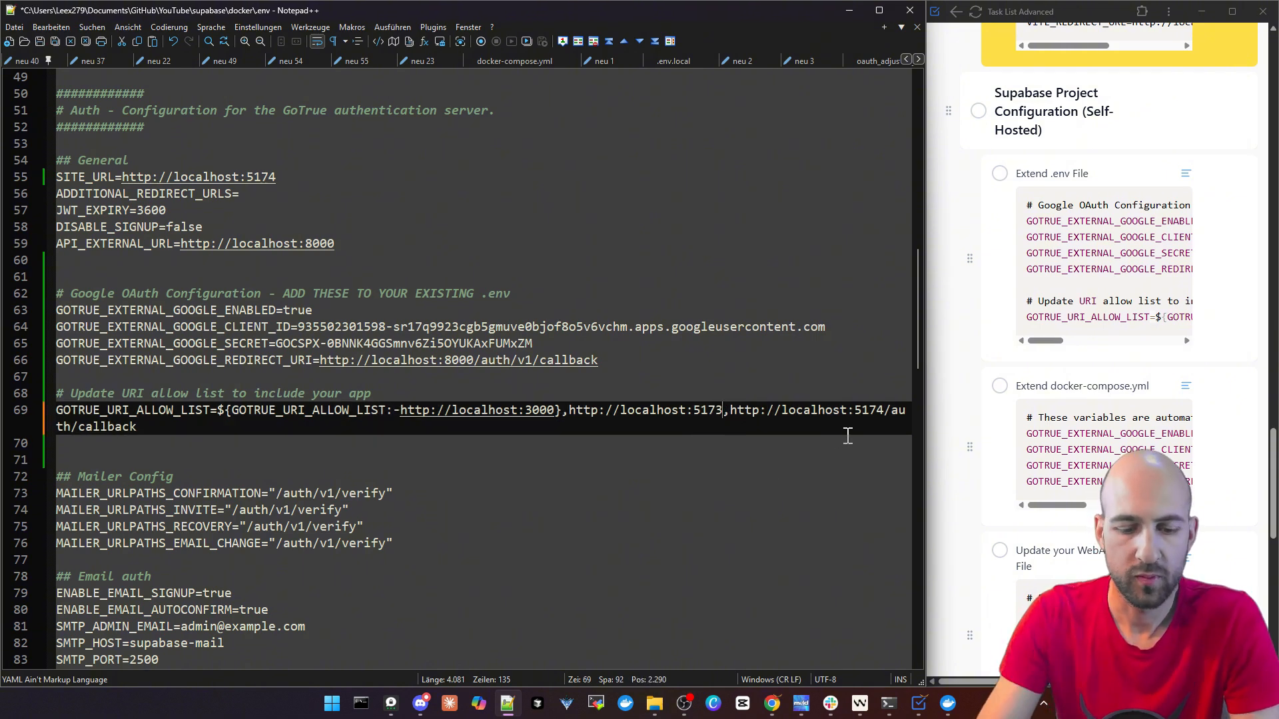
drag(873, 410, 882, 410)
text(3)
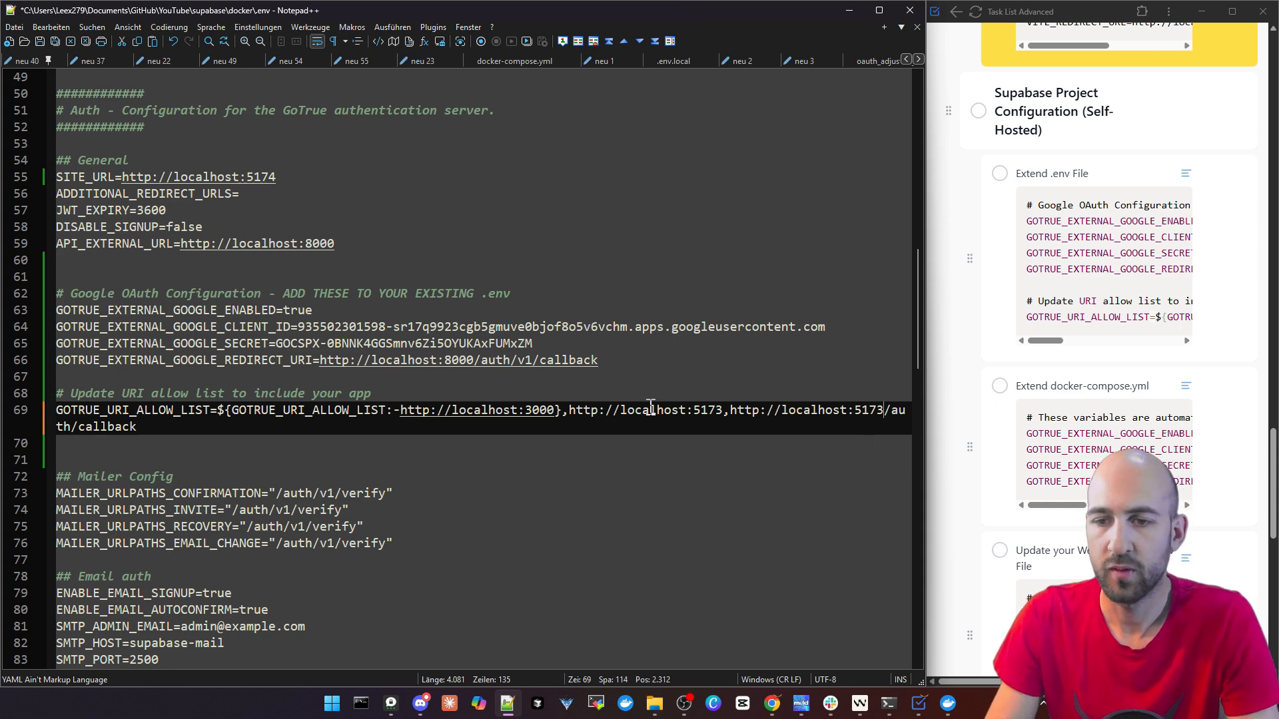
drag(717, 411, 607, 411)
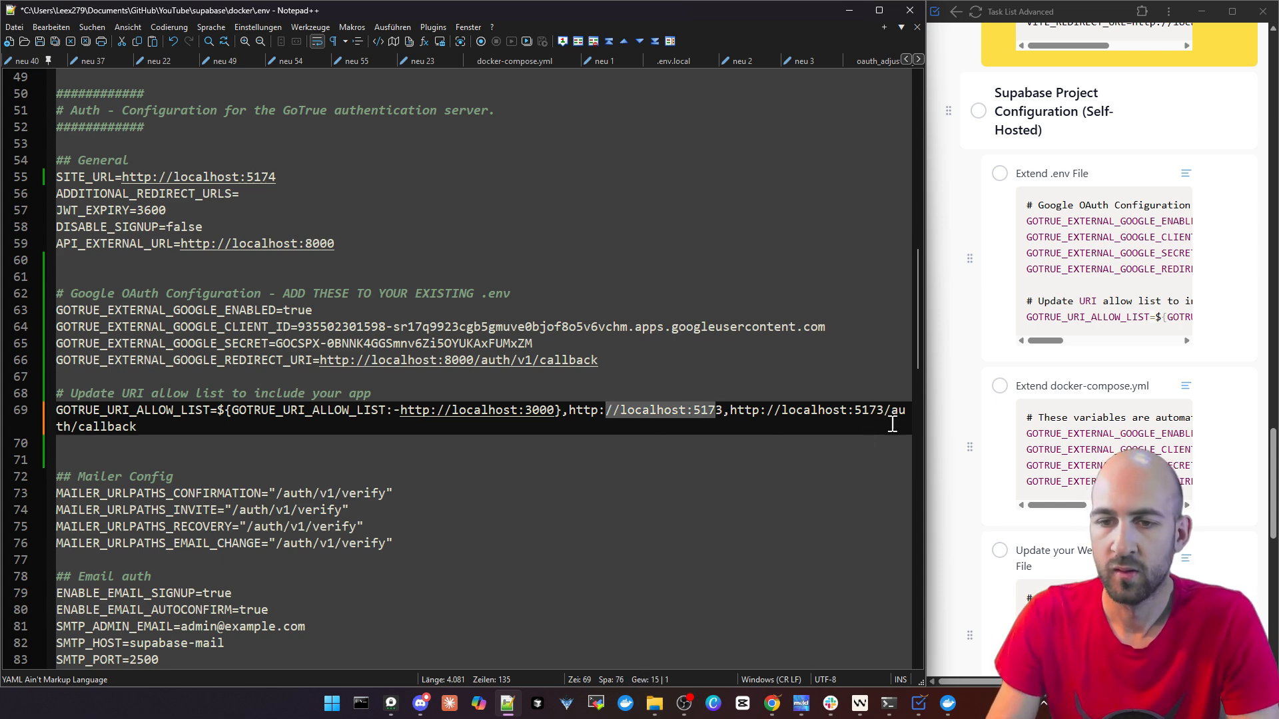
drag(849, 411, 865, 425)
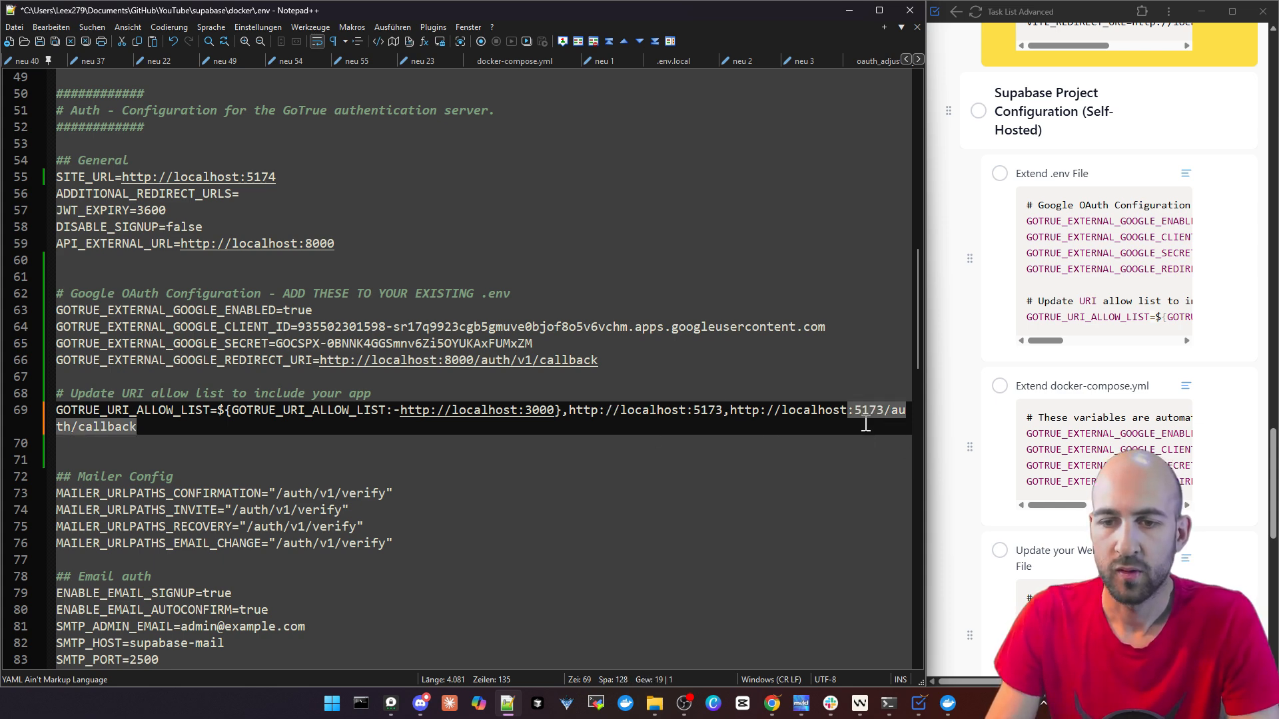
click(347, 460)
key(ctrl+s)
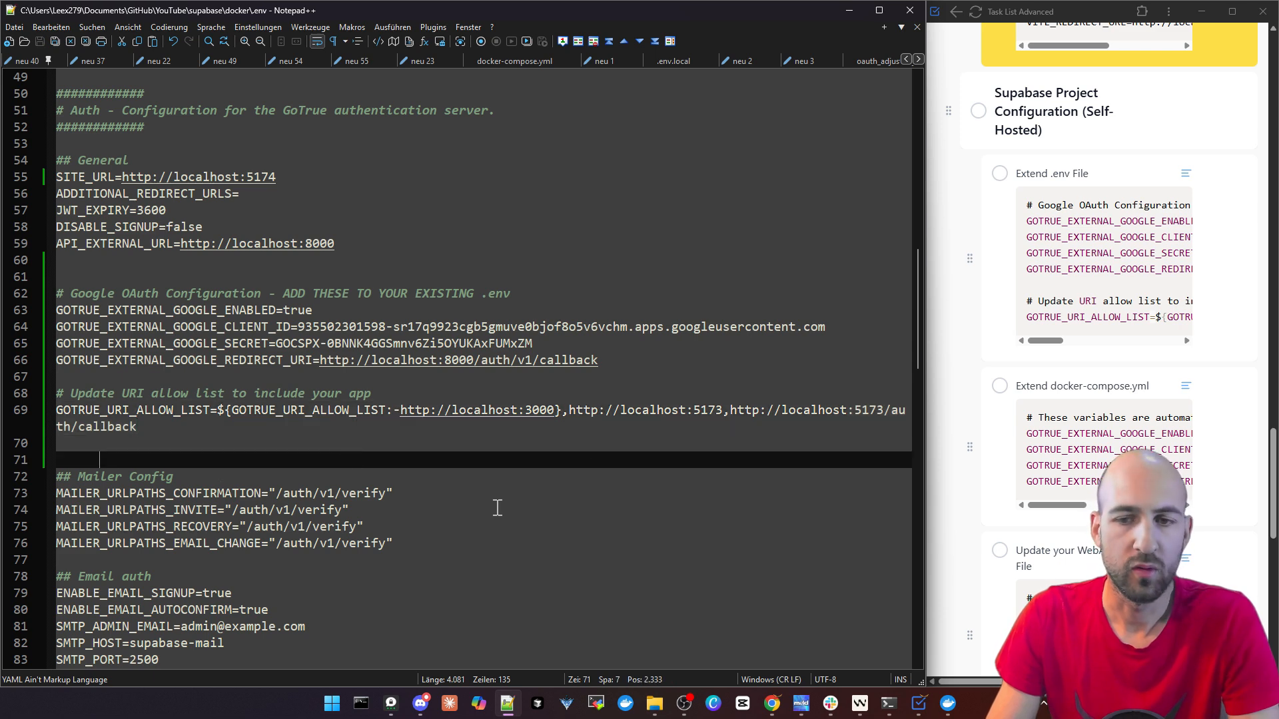
Bring up the Supabase docker-compose.yml file in Notepad++ at its GOTRUE_EXTERNAL_GOOGLE variables
click(918, 59)
click(918, 60)
click(918, 60)
click(918, 59)
click(918, 59)
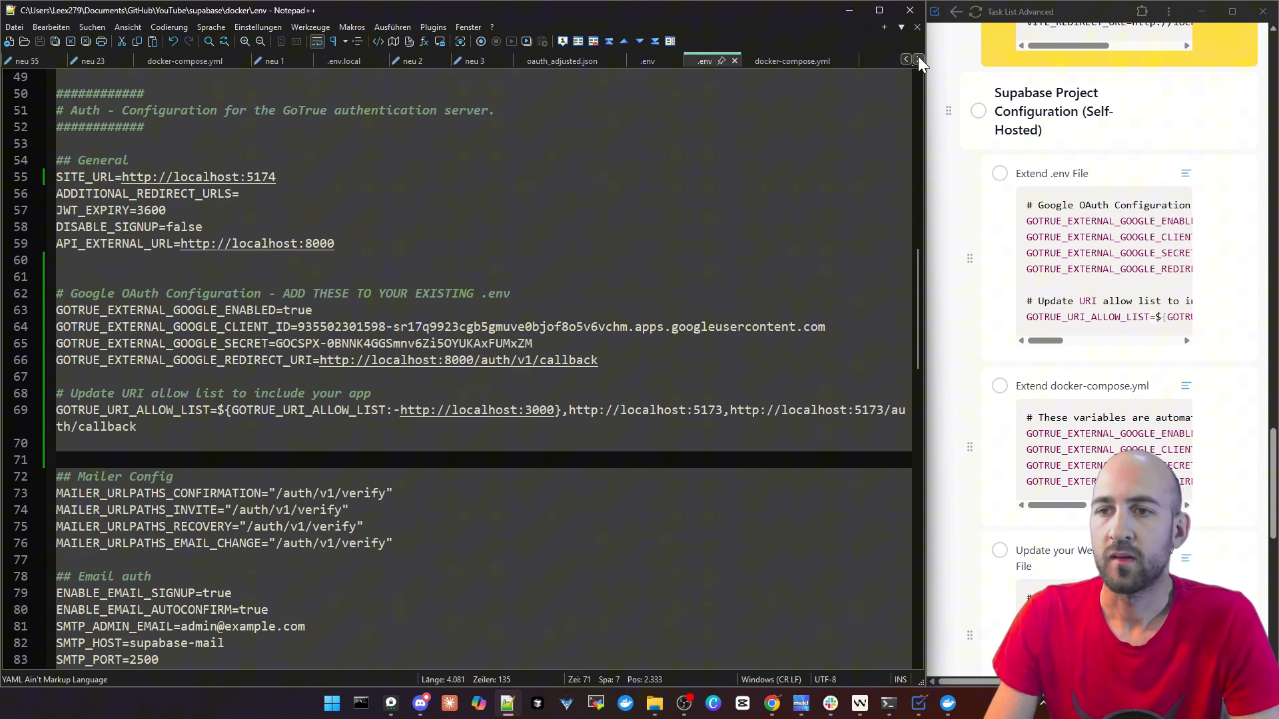
click(788, 61)
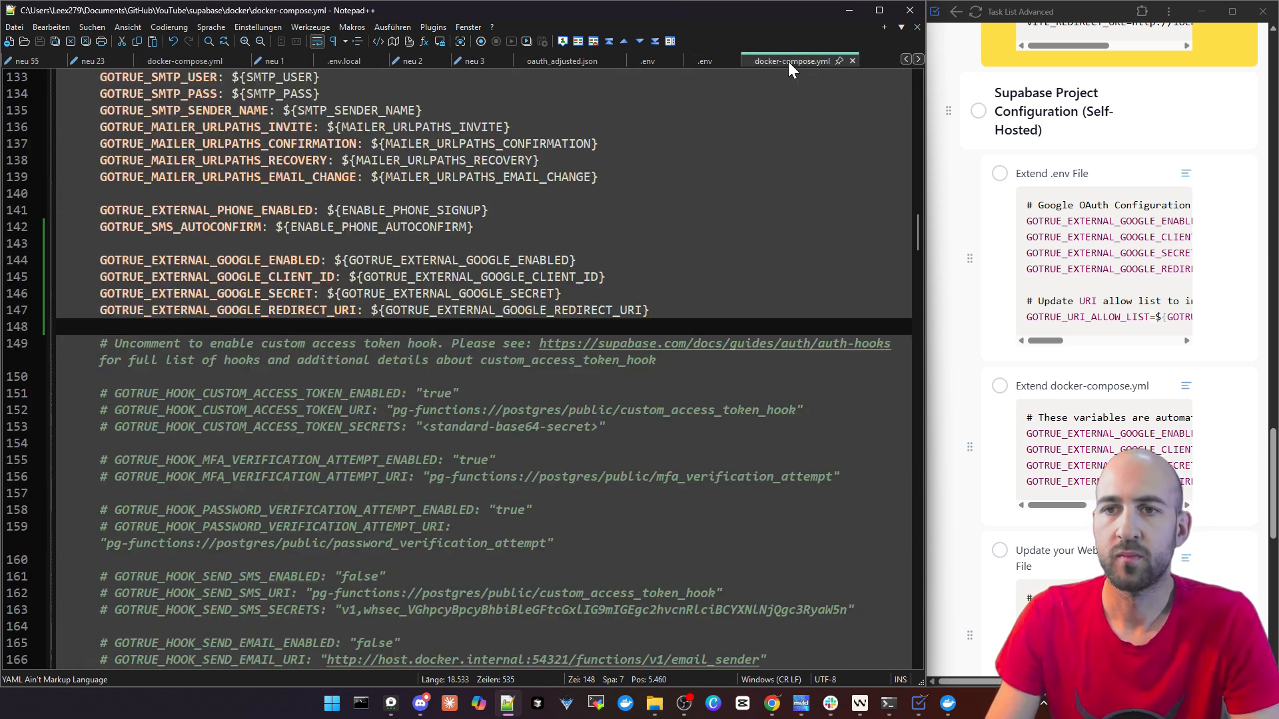
Mark the "Extend .env File" task as complete and review the code snippet of the "Extend docker-compose.yml" task
click(999, 173)
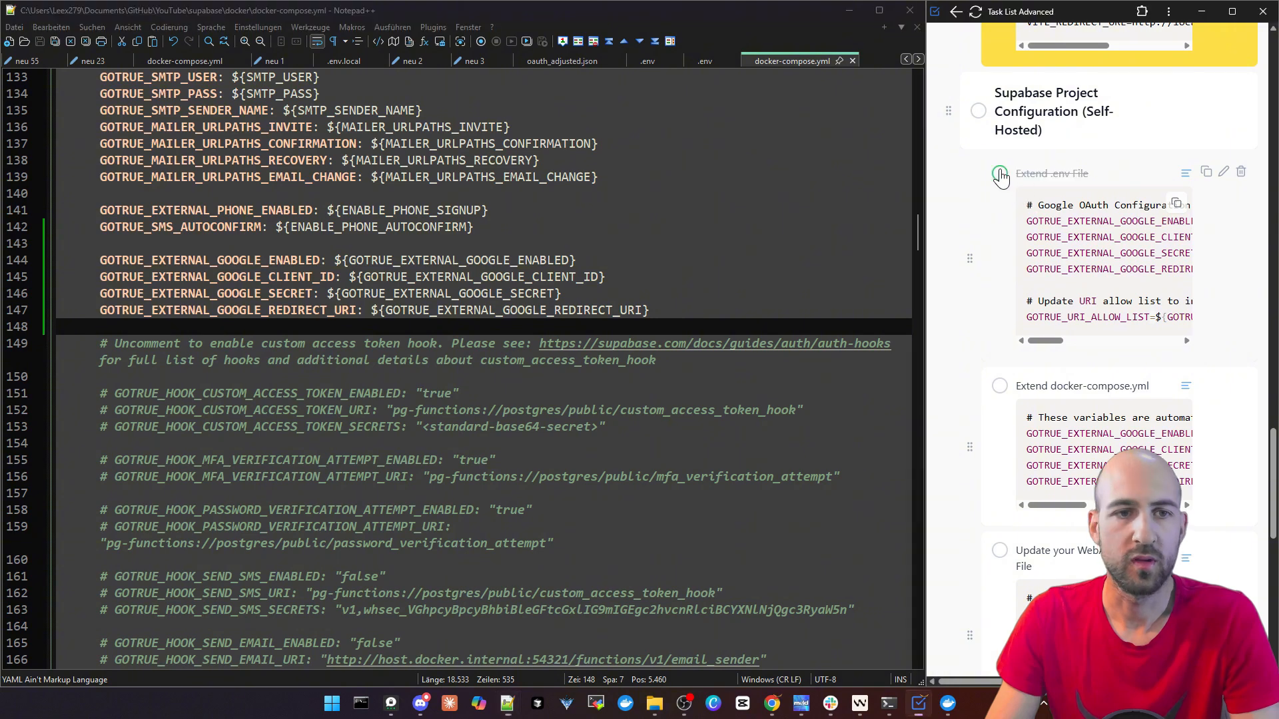
scroll(1052, 269, down, 2)
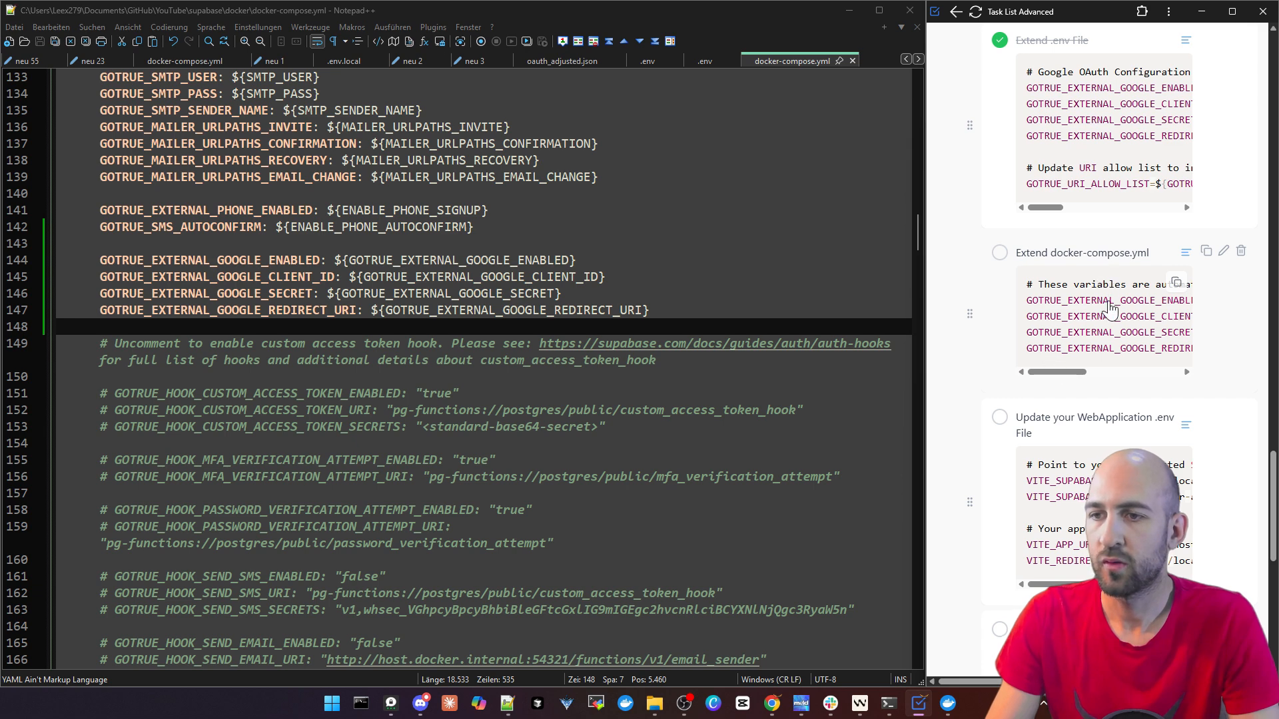
drag(1057, 373, 1120, 371)
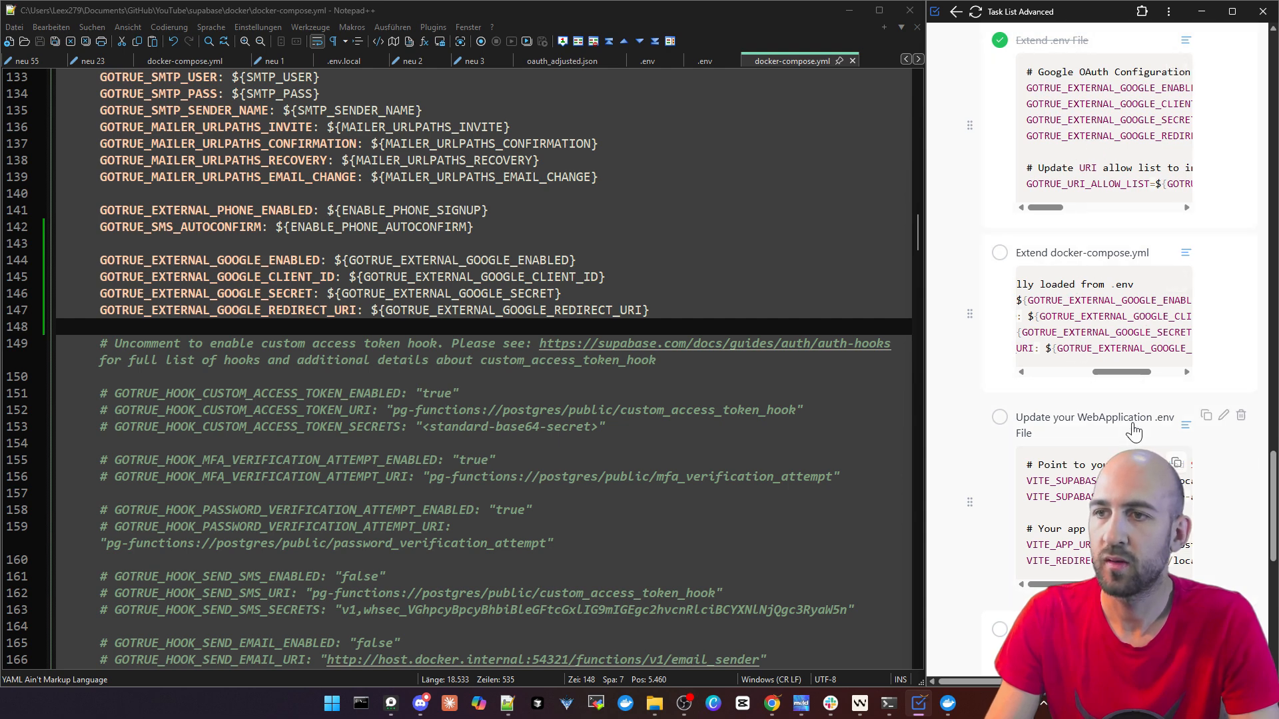
Compare the "Extend docker-compose.yml" task snippet with the GOTRUE_EXTERNAL_GOOGLE variables in docker-compose.yml
drag(1125, 372, 1067, 377)
double_click(1103, 286)
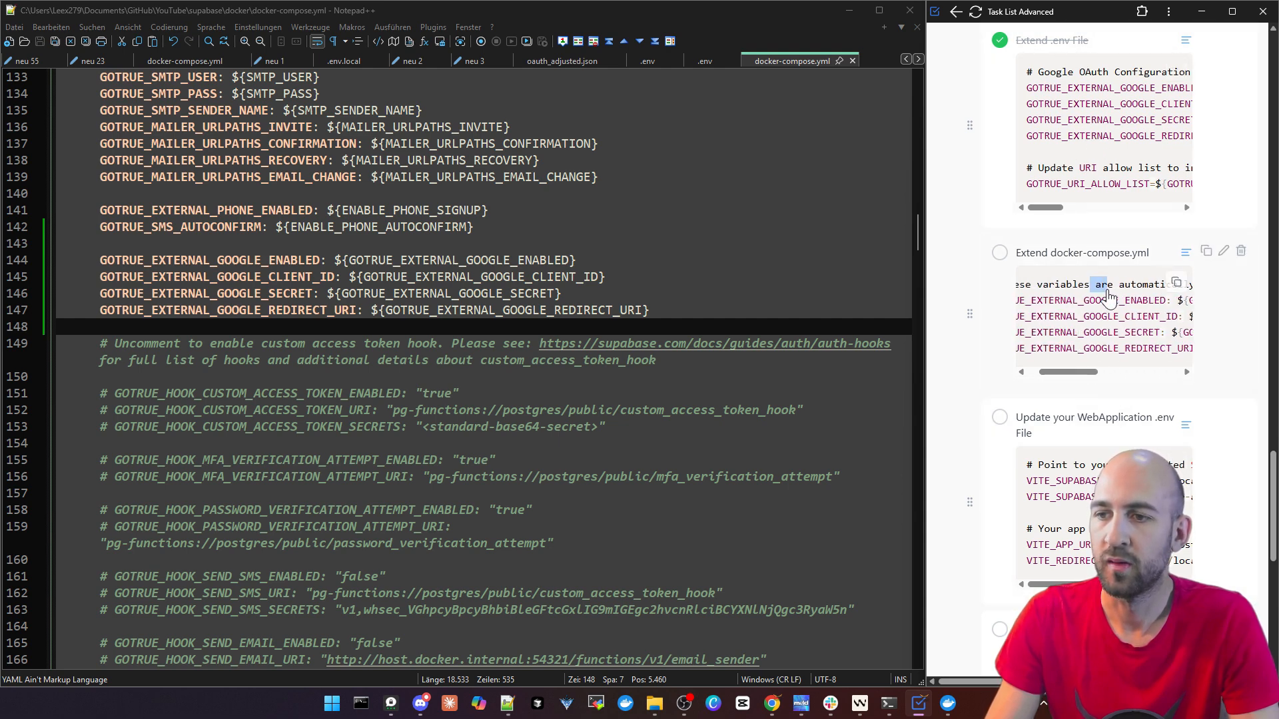
drag(1061, 301, 1105, 299)
drag(1079, 372, 1128, 371)
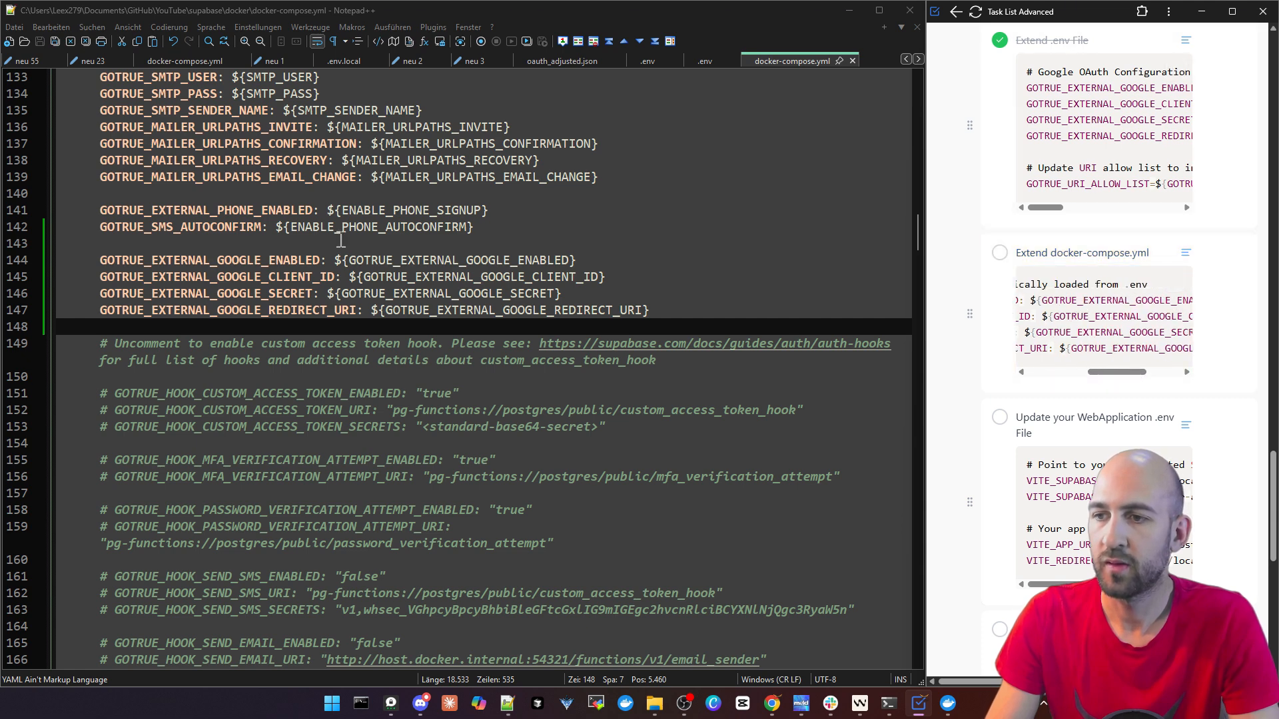
drag(693, 311, 58, 261)
Examine the auth service in docker-compose.yml from its header through the environment block to the Google OAuth variables
drag(918, 236, 911, 173)
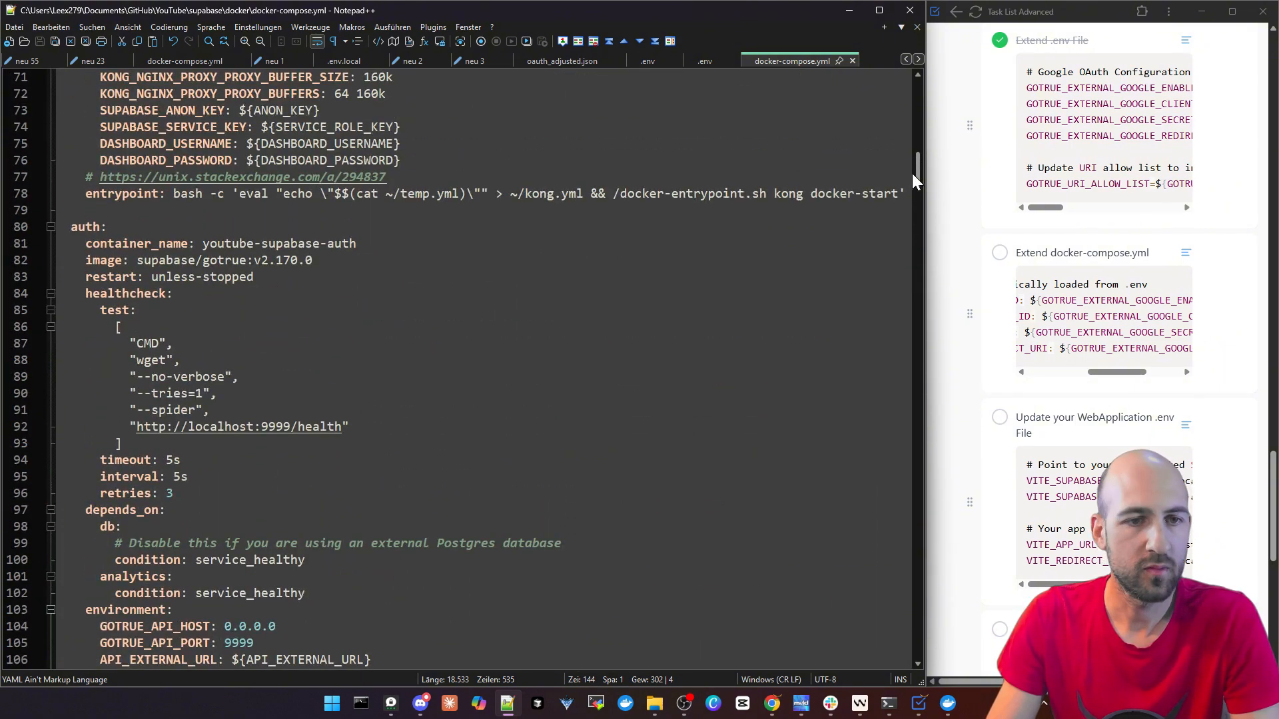
drag(58, 227, 166, 293)
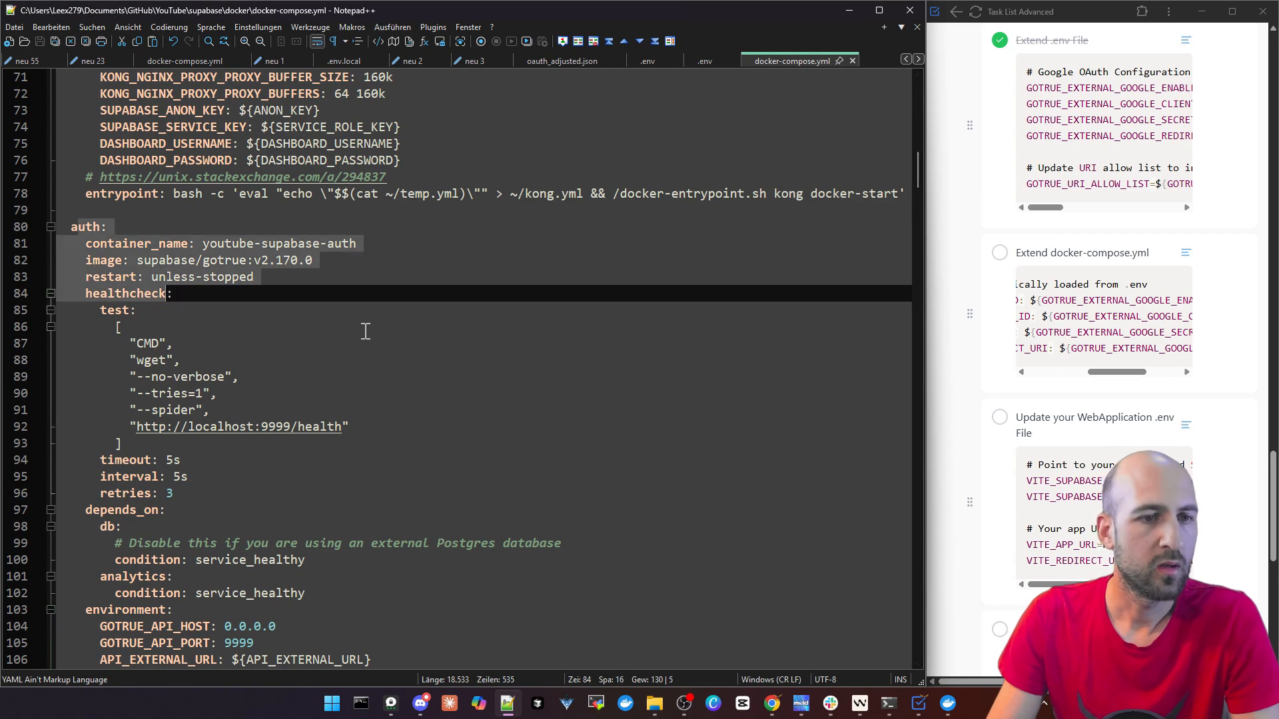
scroll(362, 331, down, 3)
scroll(335, 343, down, 4)
double_click(122, 266)
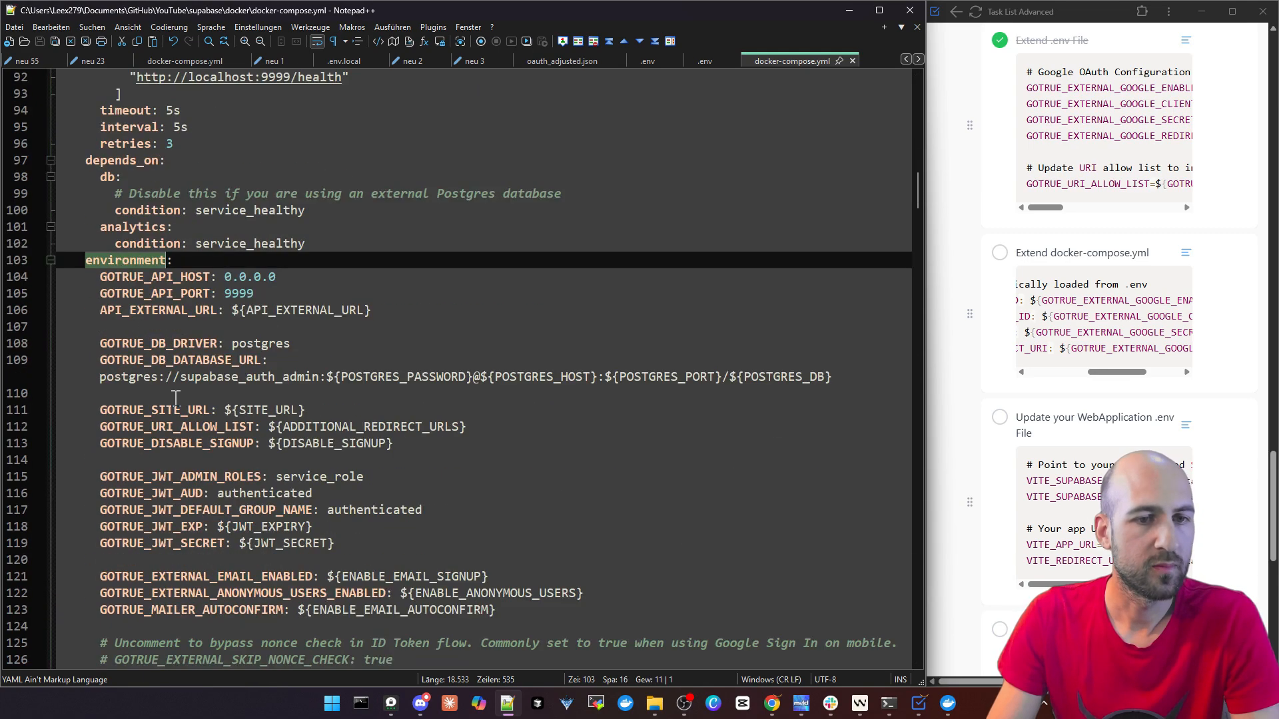
scroll(174, 398, down, 11)
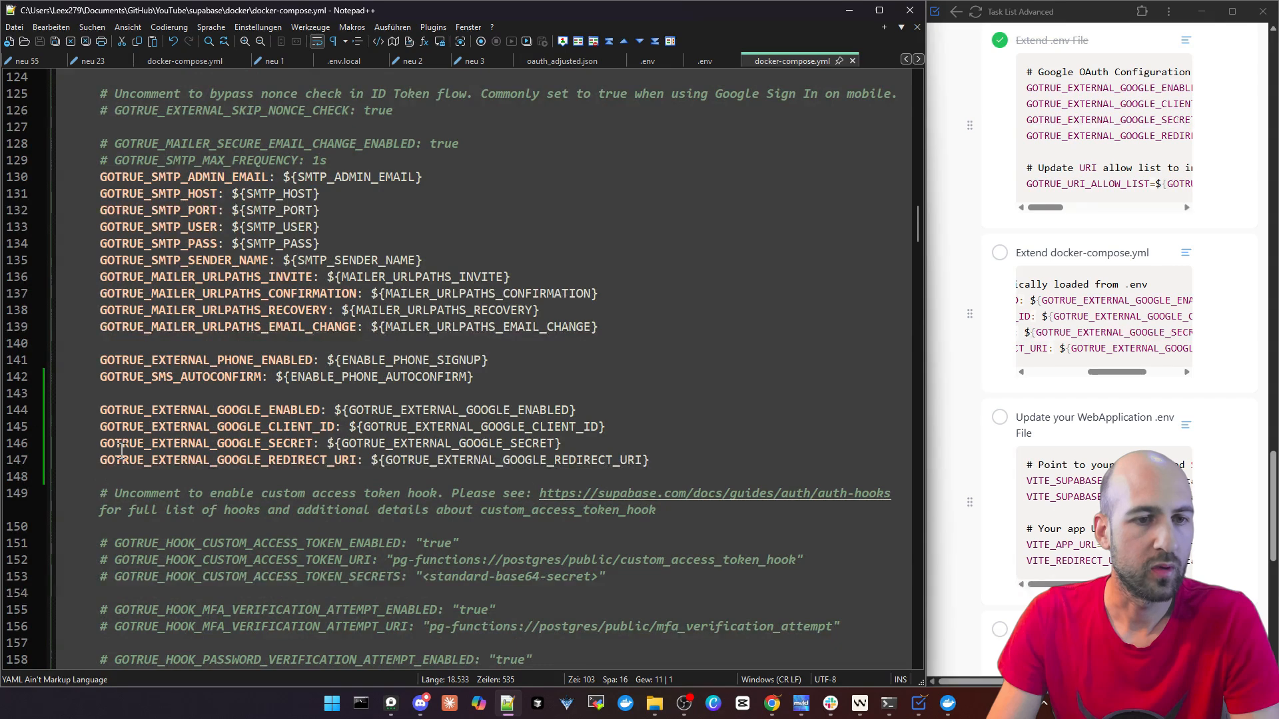
drag(186, 478, 188, 509)
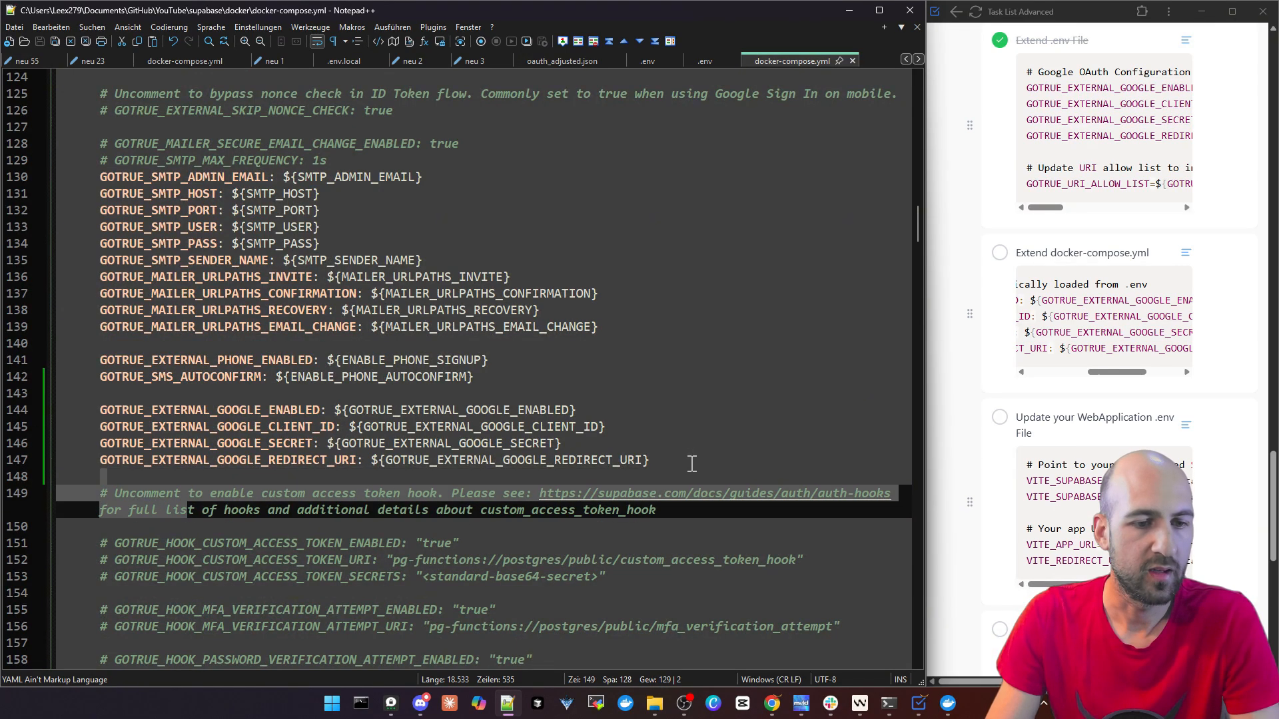
drag(692, 464, 57, 410)
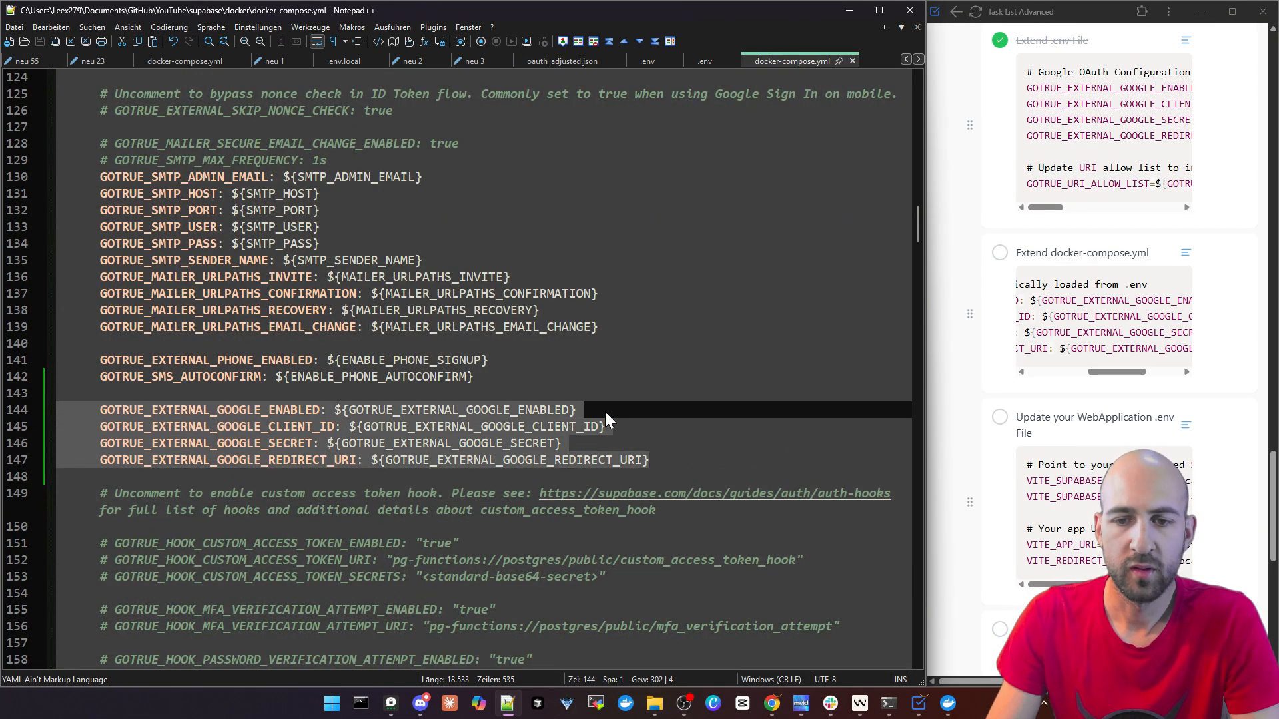
click(674, 382)
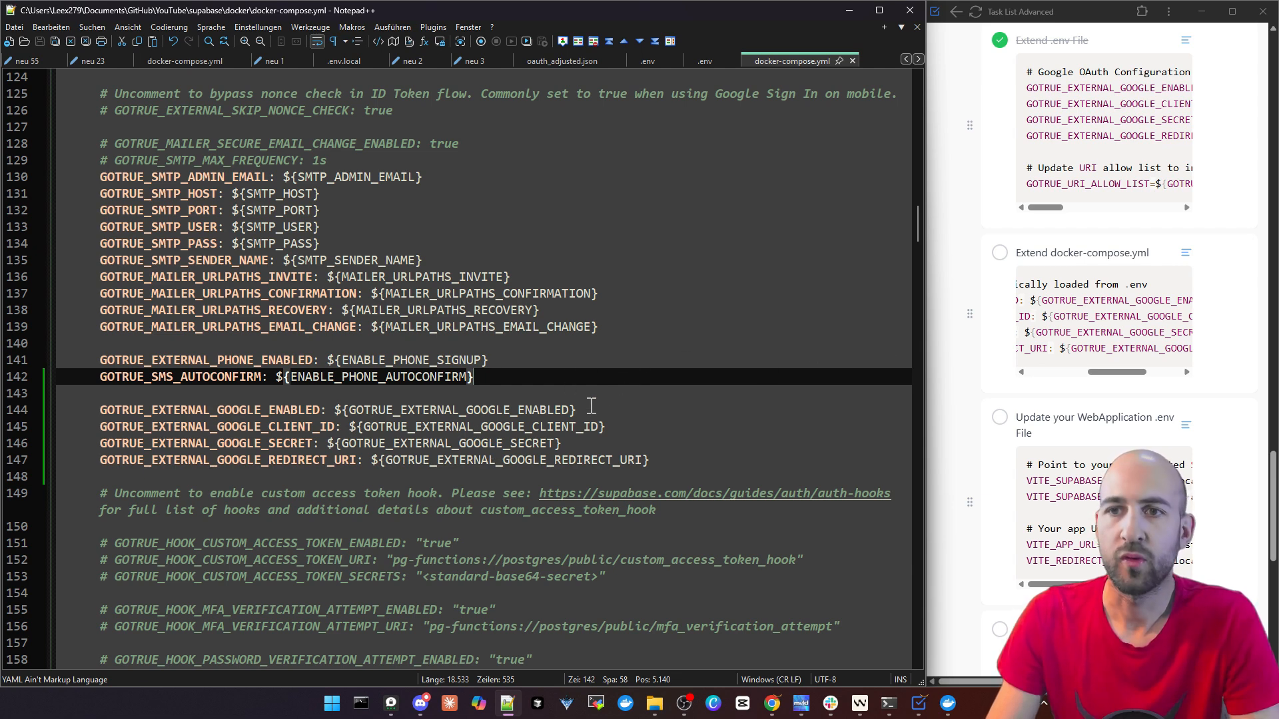
Mark the "Extend docker-compose.yml" task as complete and review the "Update your WebApplication .env File" snippet
click(1017, 256)
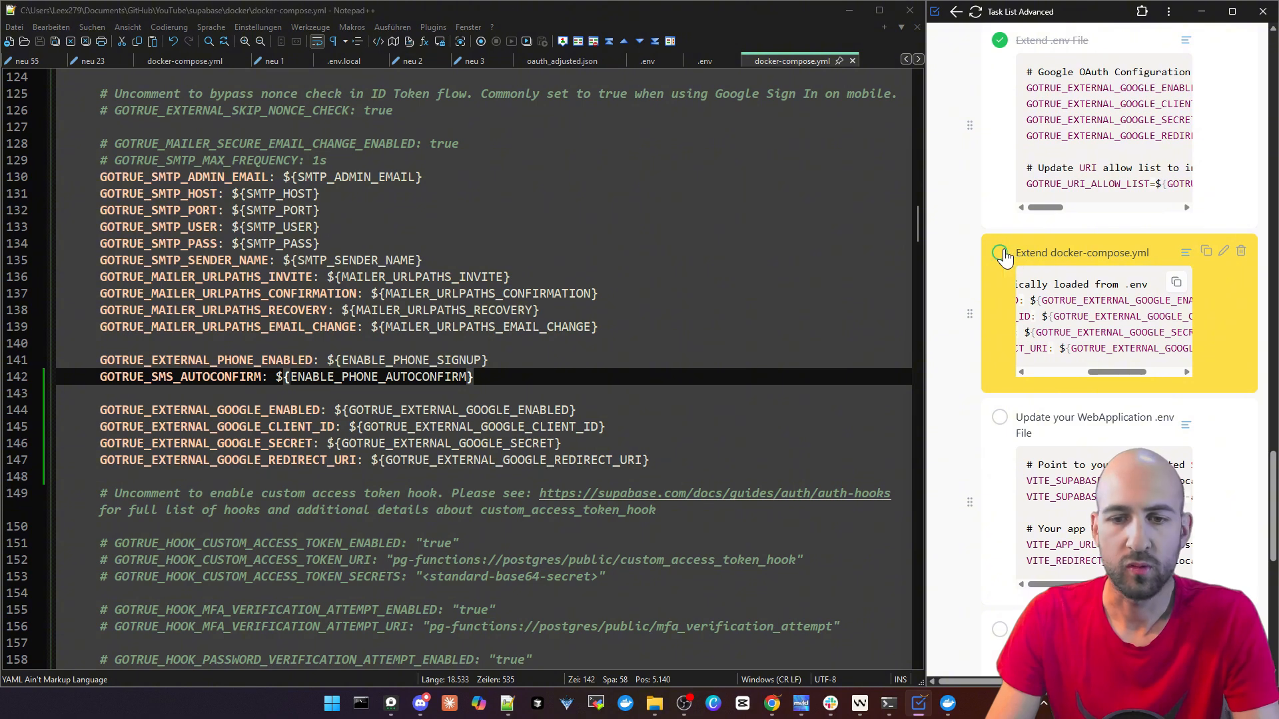
click(999, 253)
scroll(1059, 336, down, 3)
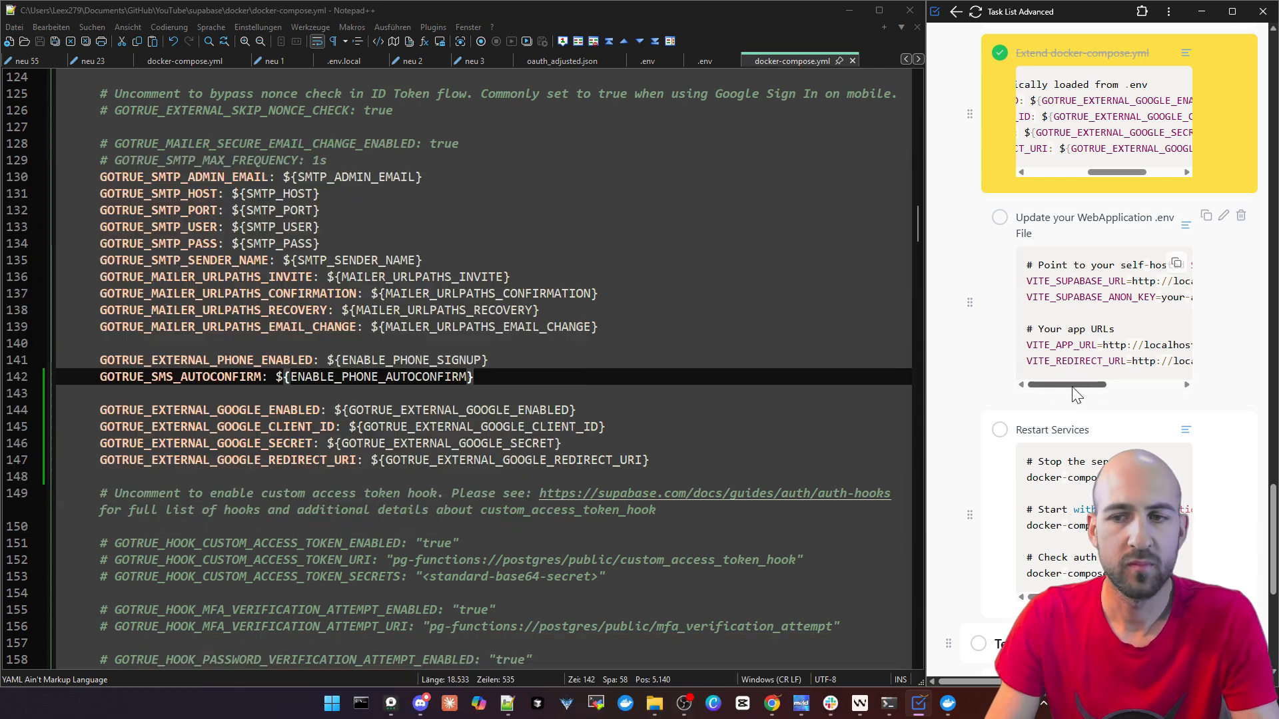
mouse_move(1066, 384)
mouse_down()
mouse_move(1168, 374)
mouse_move(1052, 378)
mouse_up()
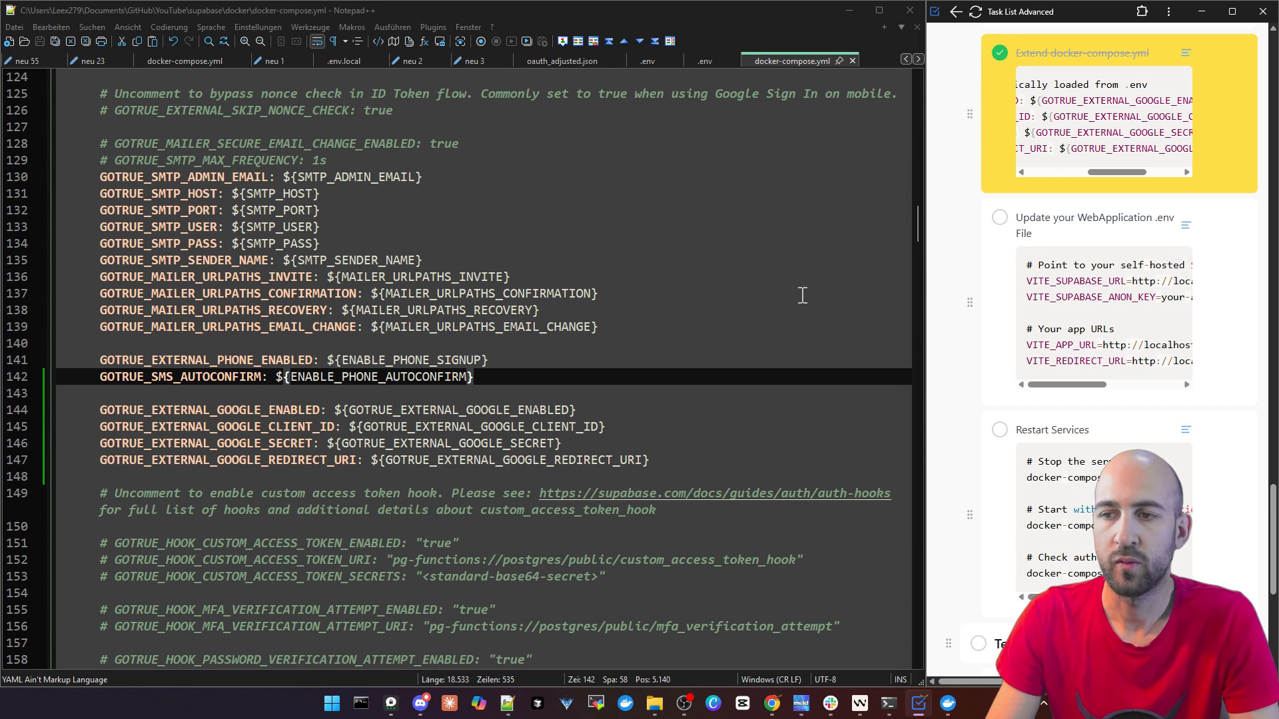
Switch to Windsurf and comment out the cloud VITE_SUPABASE_URL and VITE_SUPABASE_ANON_KEY lines in Timekeeper's .env.local
click(859, 703)
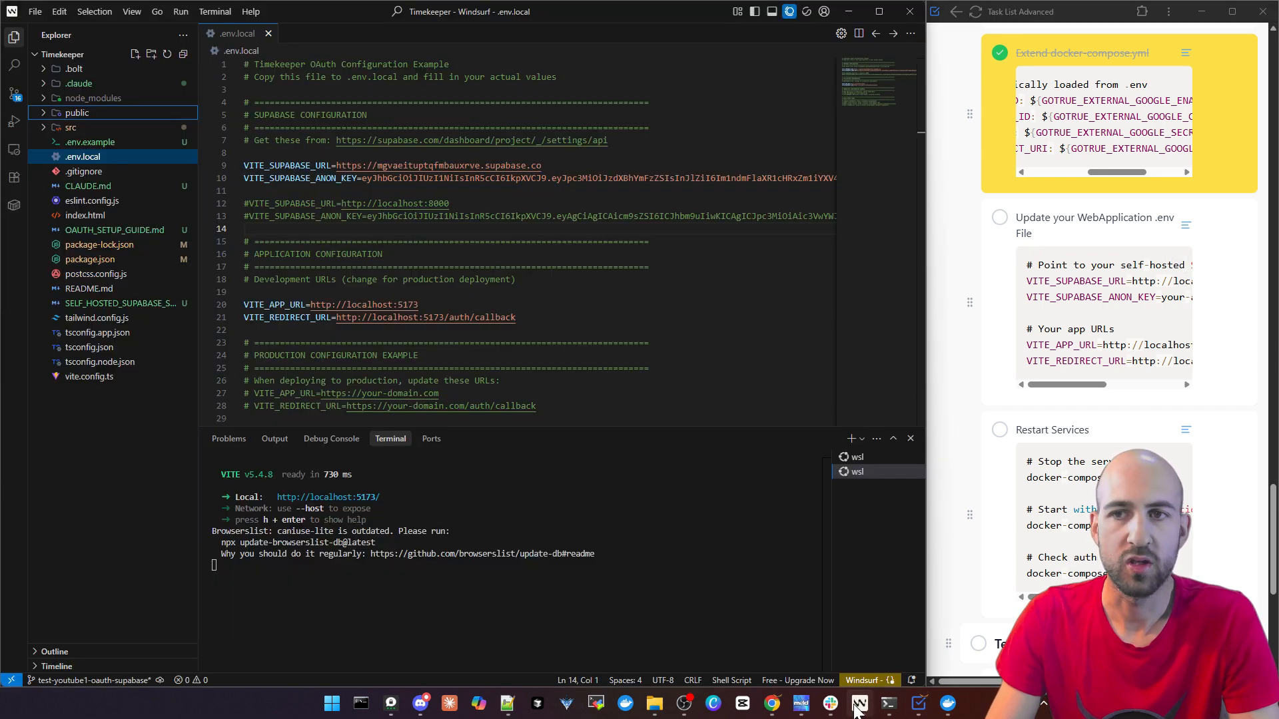
click(245, 165)
text(#)
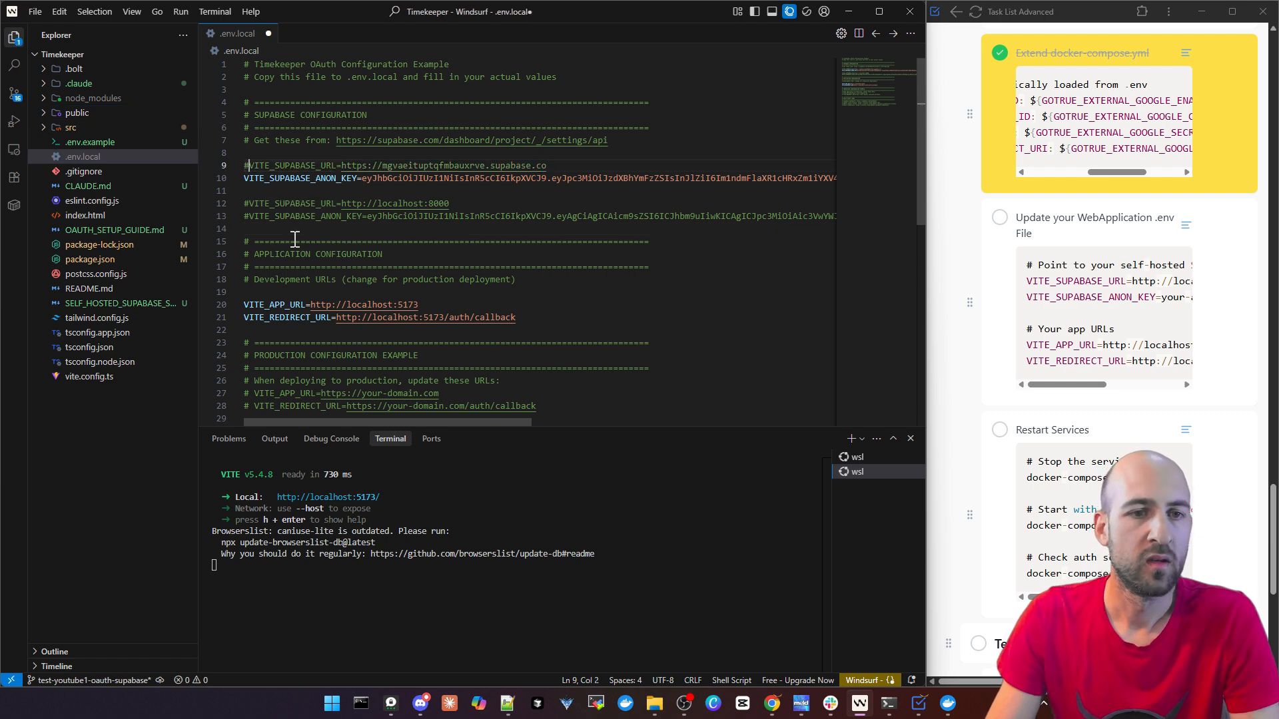
key(Down)
key(Home)
text(#)
key(Down)
key(Down)
key(Home)
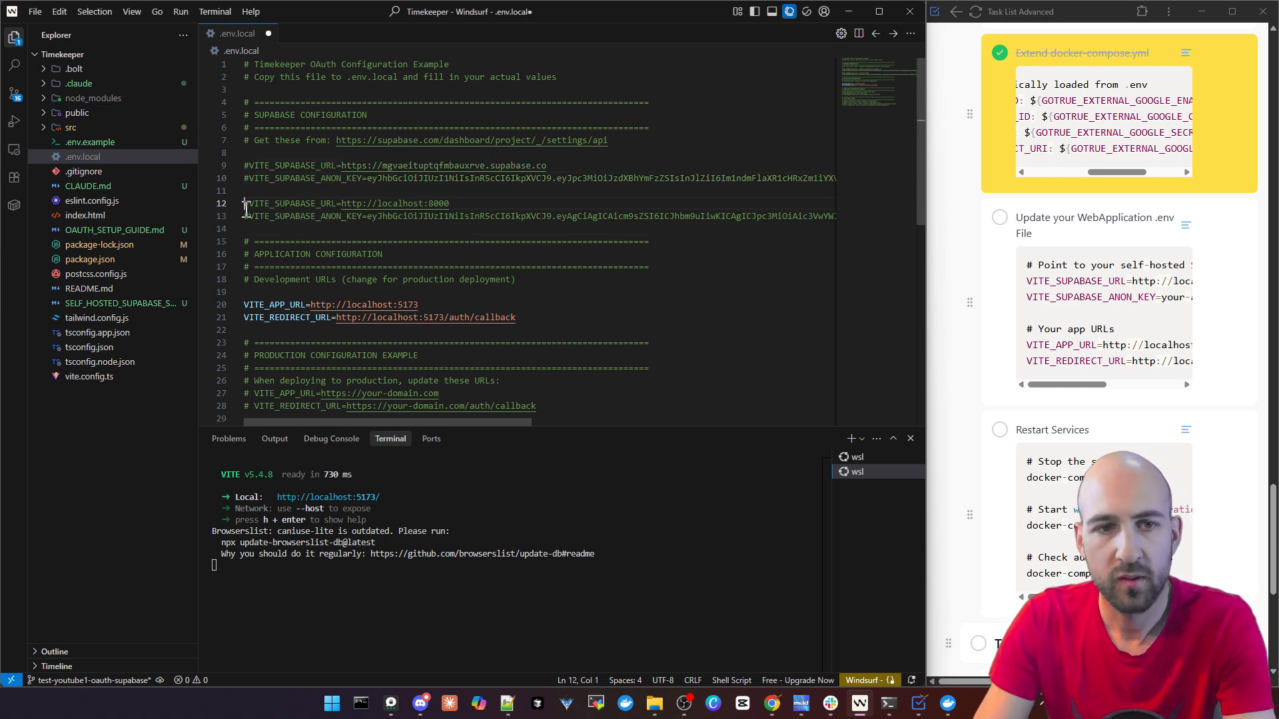
key(Delete)
key(Down)
key(Delete)
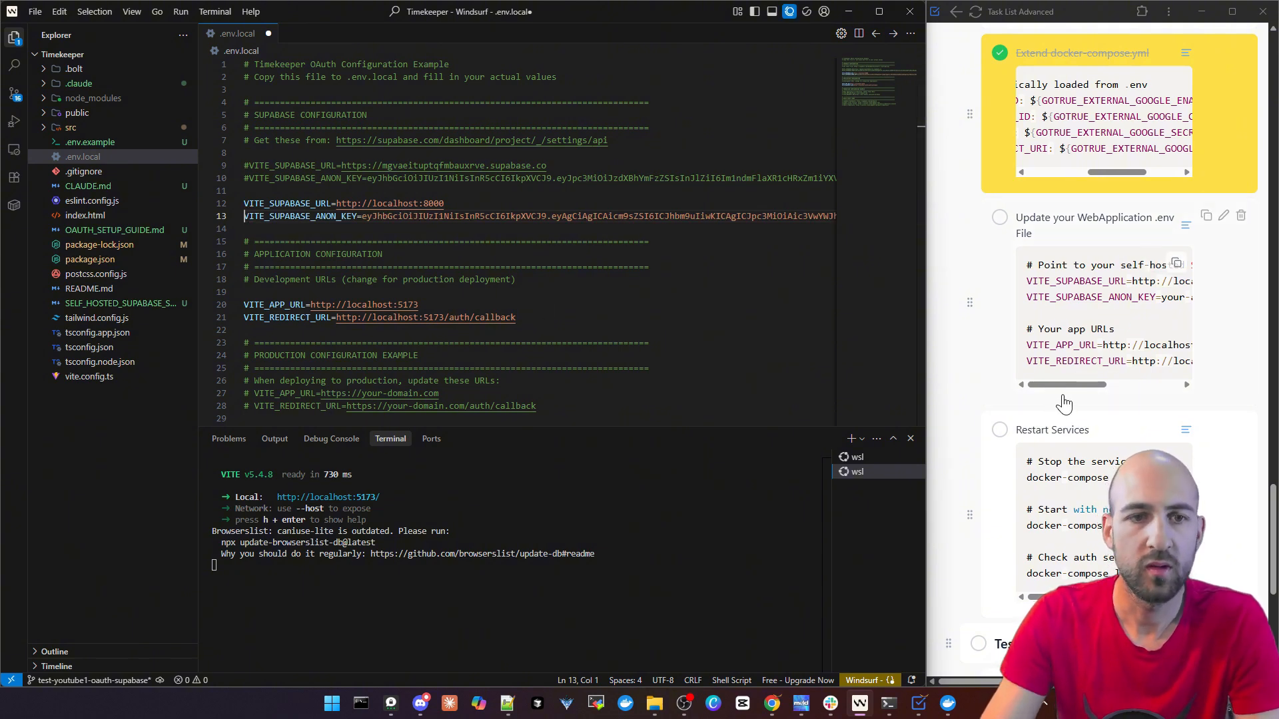
Check the self-hosted URL and anon key in .env.local against ANON_KEY in the Supabase docker .env file in Notepad++
drag(372, 203, 443, 204)
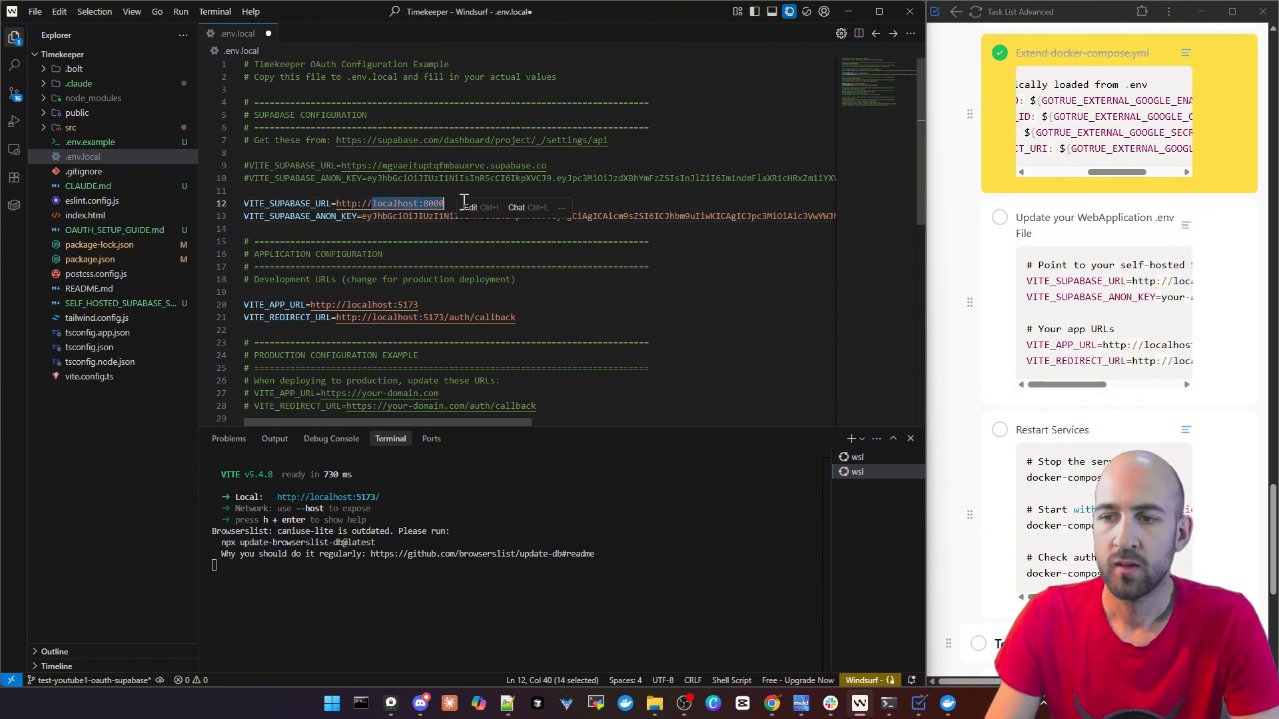
click(453, 240)
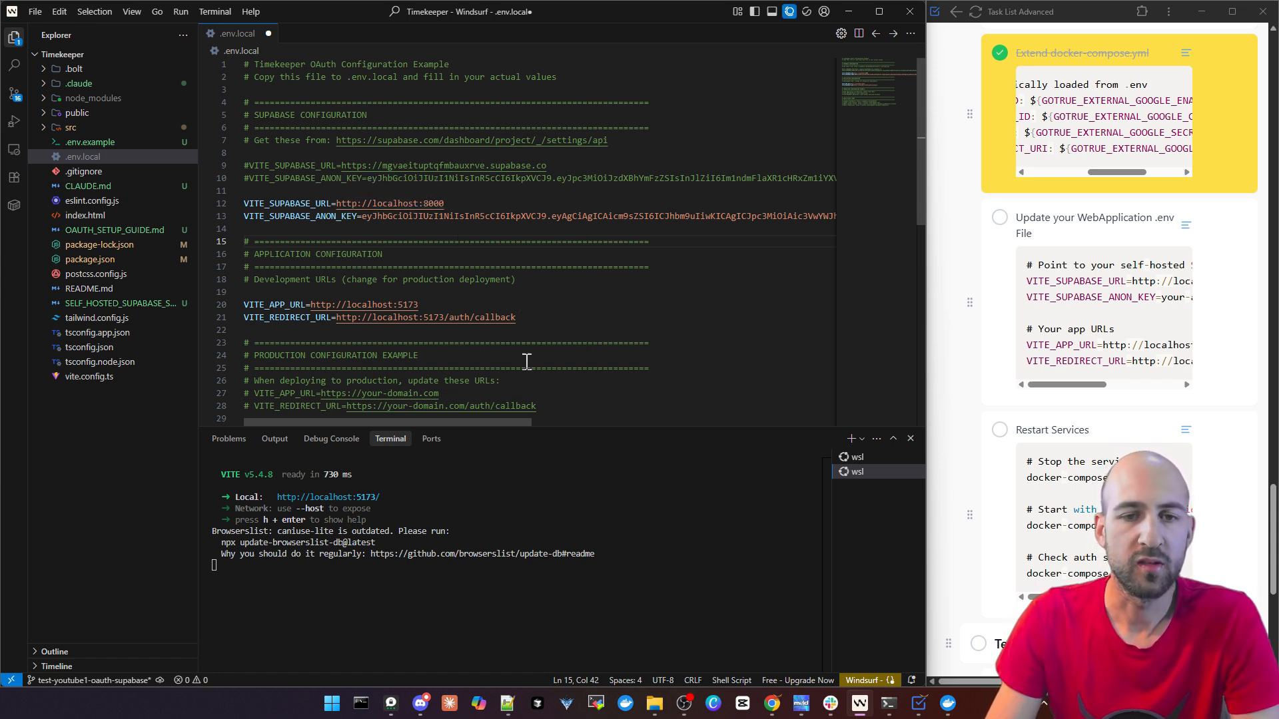
scroll(466, 313, down, 1)
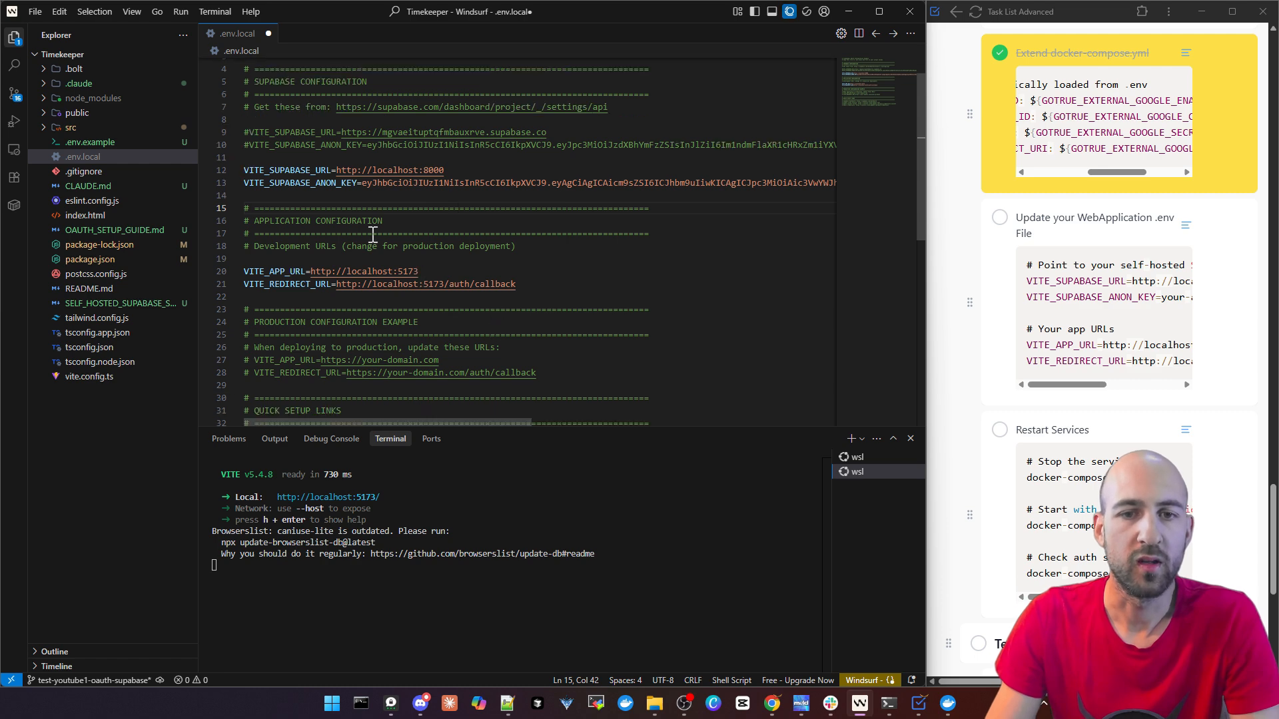
click(510, 713)
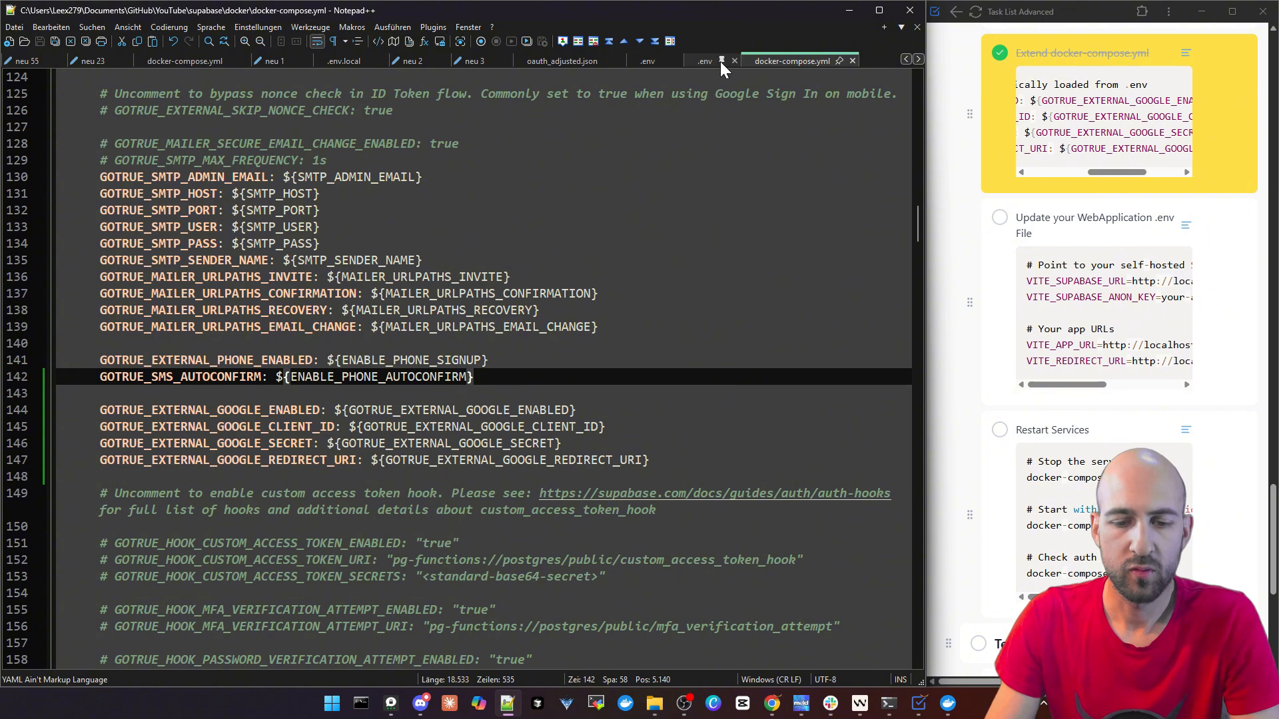
click(694, 60)
drag(917, 313, 907, 127)
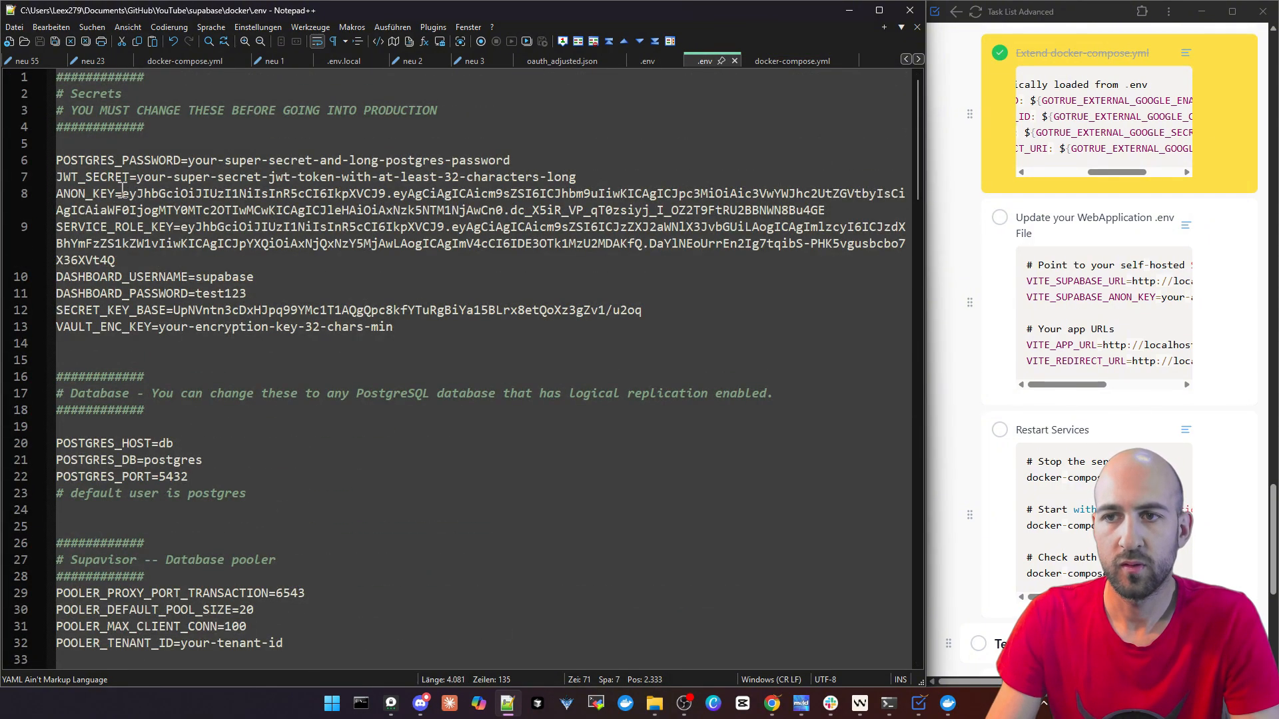
drag(122, 193, 827, 210)
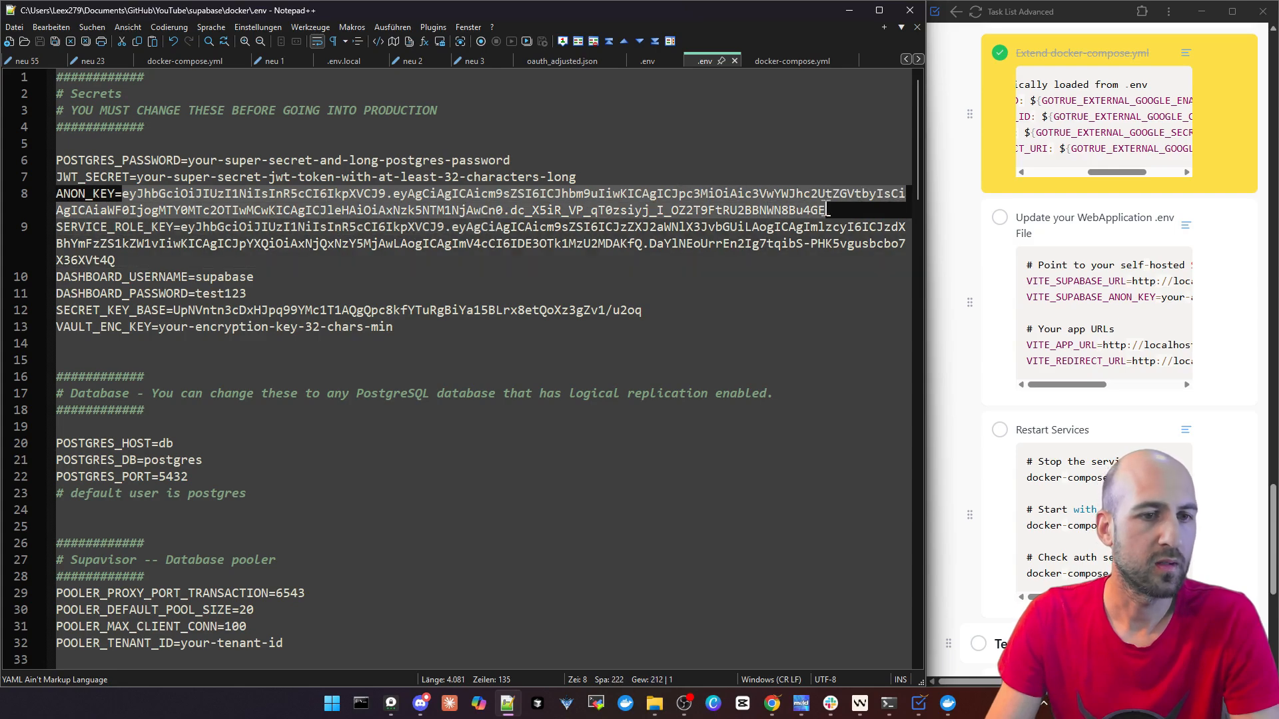
click(848, 10)
click(530, 183)
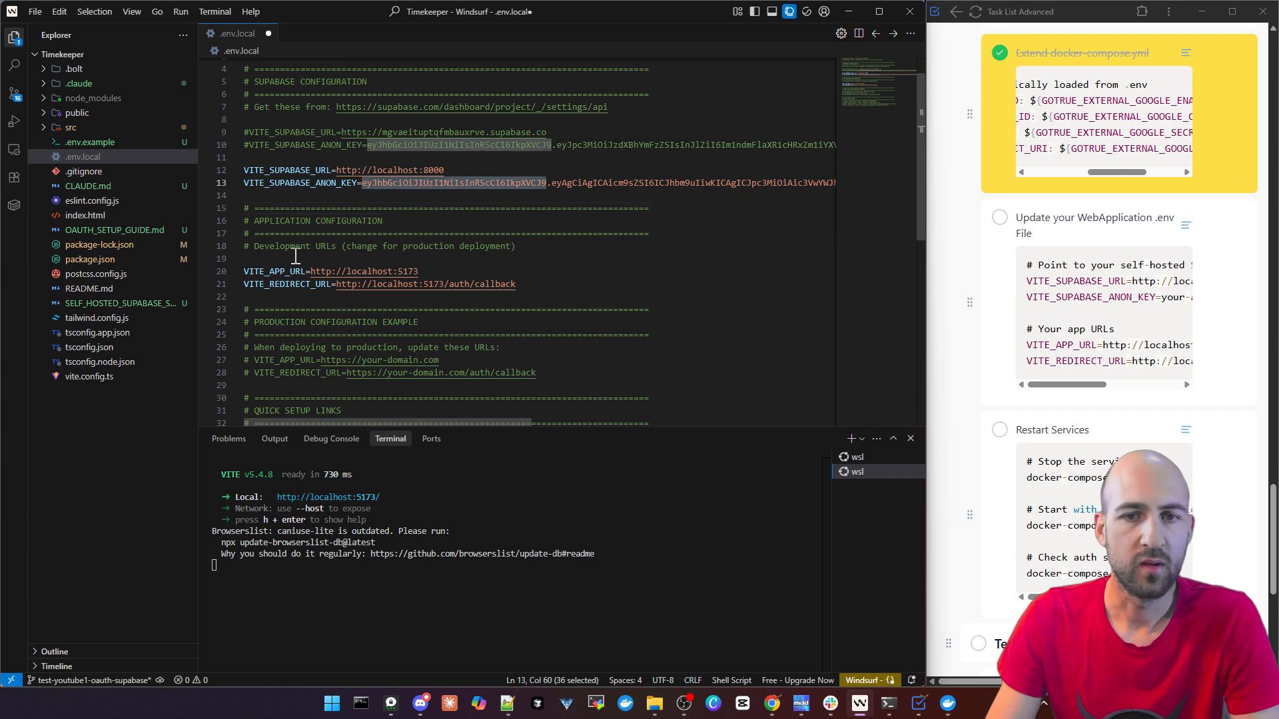
Check the VITE_APP_URL and VITE_REDIRECT_URL lines in .env.local and save the file
drag(264, 272, 542, 269)
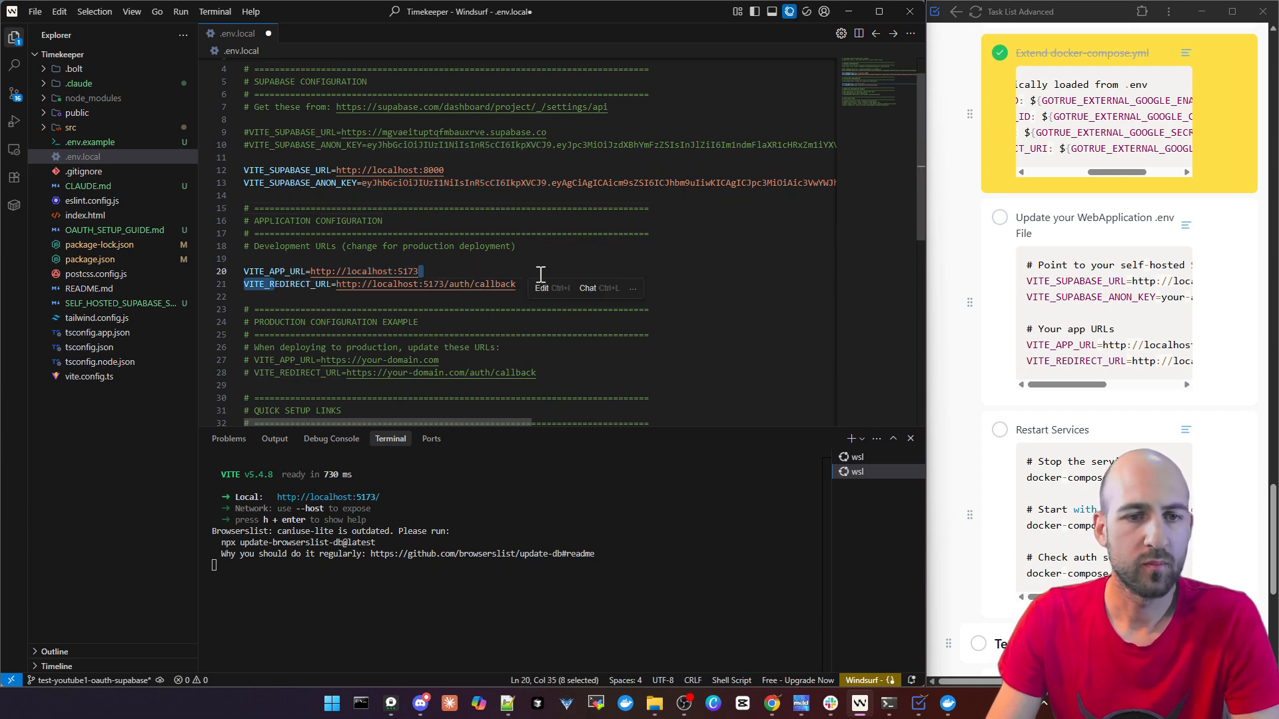
click(737, 259)
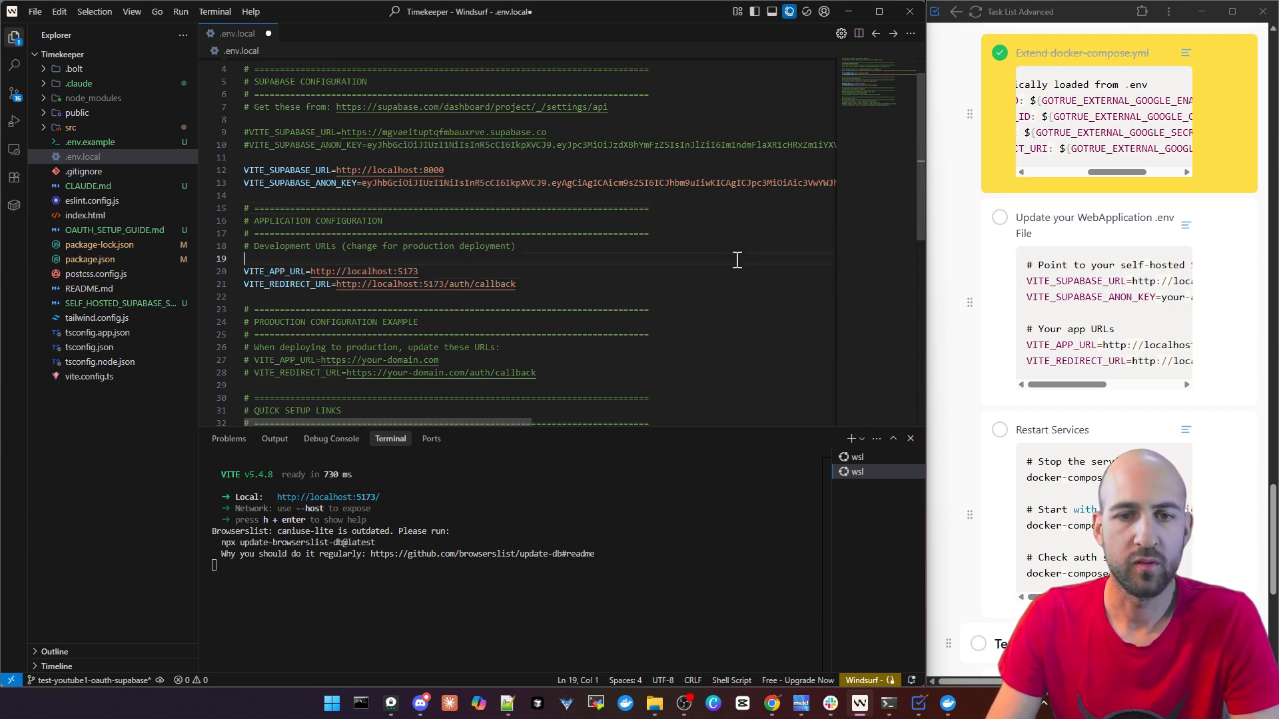
key(ctrl+s)
Stop the running Vite dev server in the terminal and run npm install
click(520, 609)
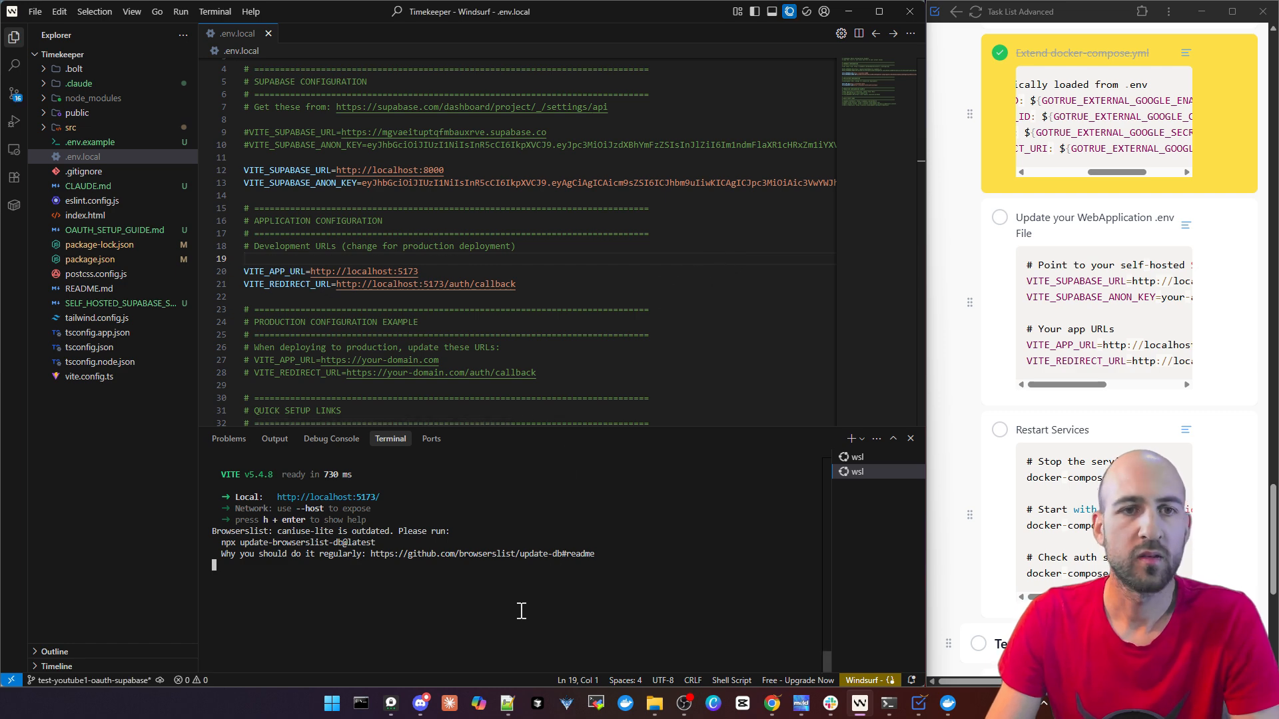
key(ctrl+c)
key(ctrl+c)
key(ctrl+c)
text(npm install)
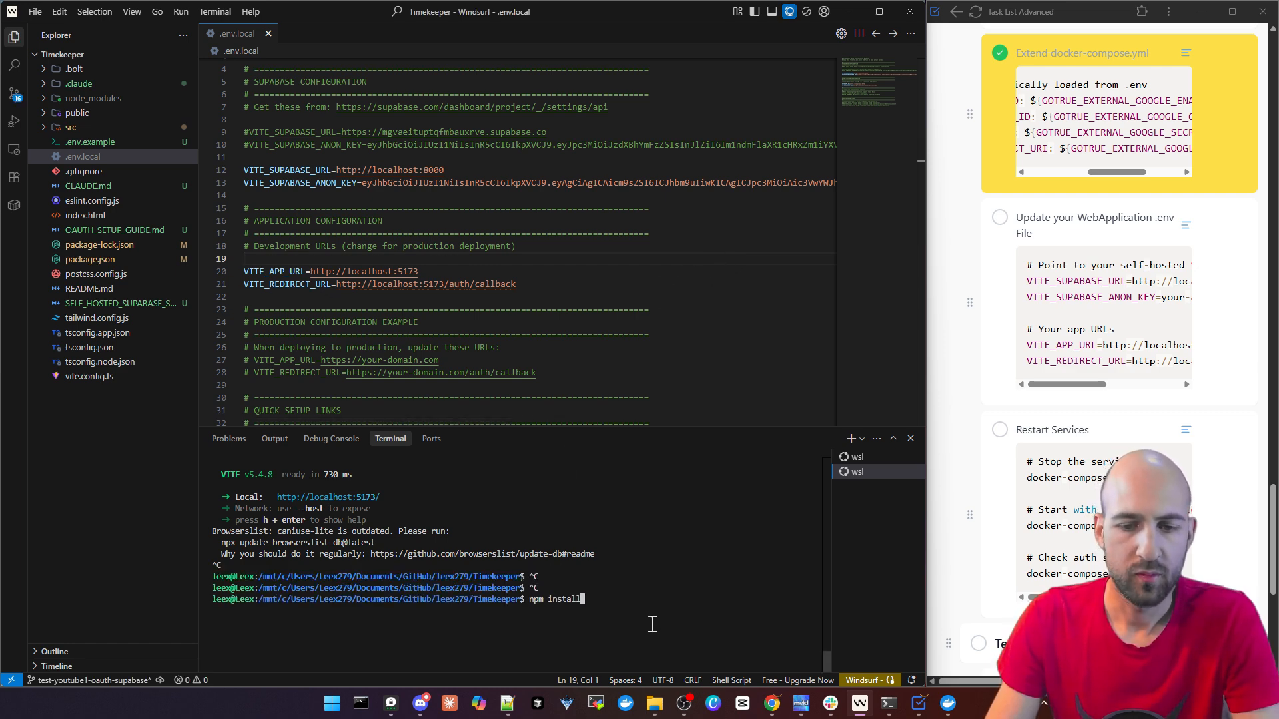
key(Return)
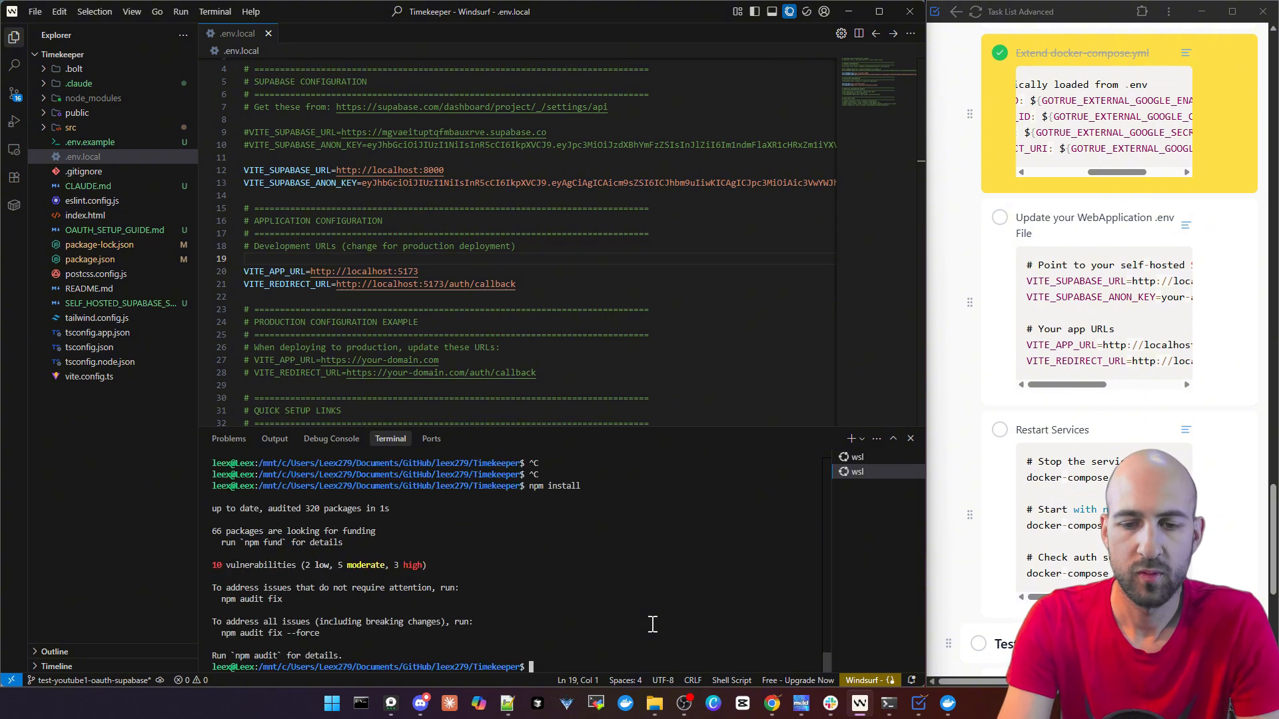
Start the dev server with npm run dev and reload the Timekeeper dashboard in the browser
text(npm run dev)
key(Return)
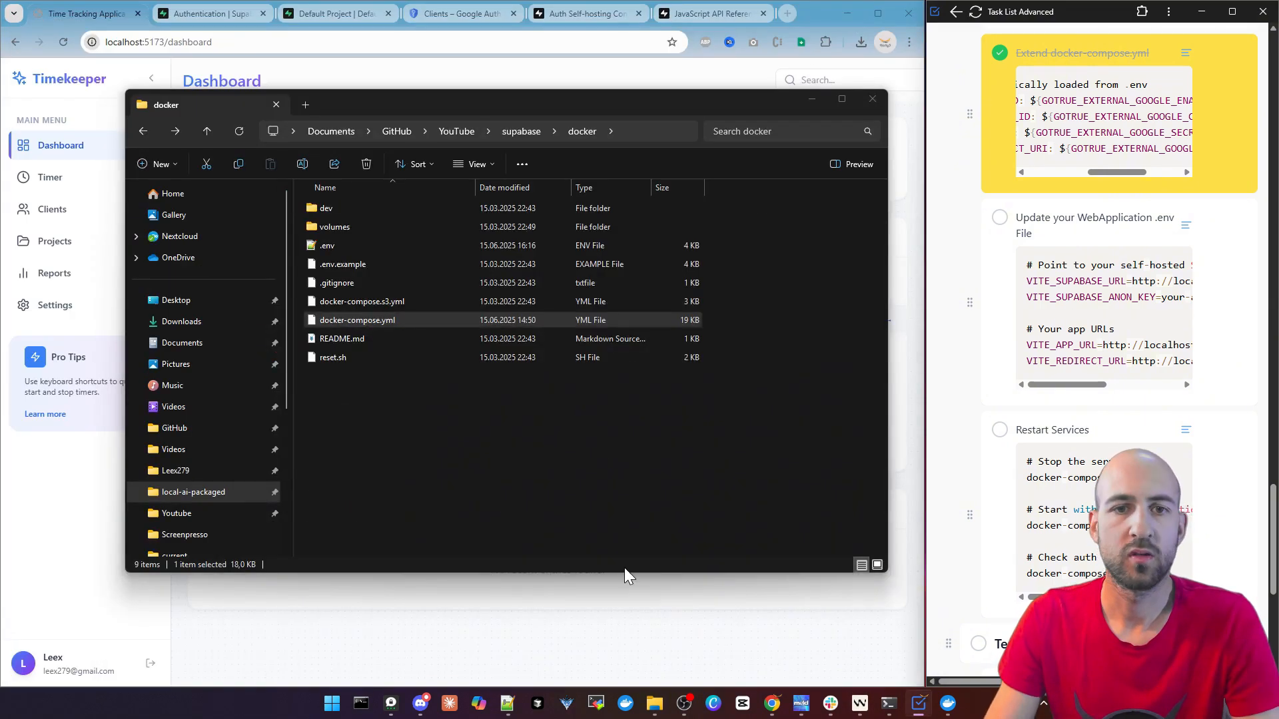
click(613, 620)
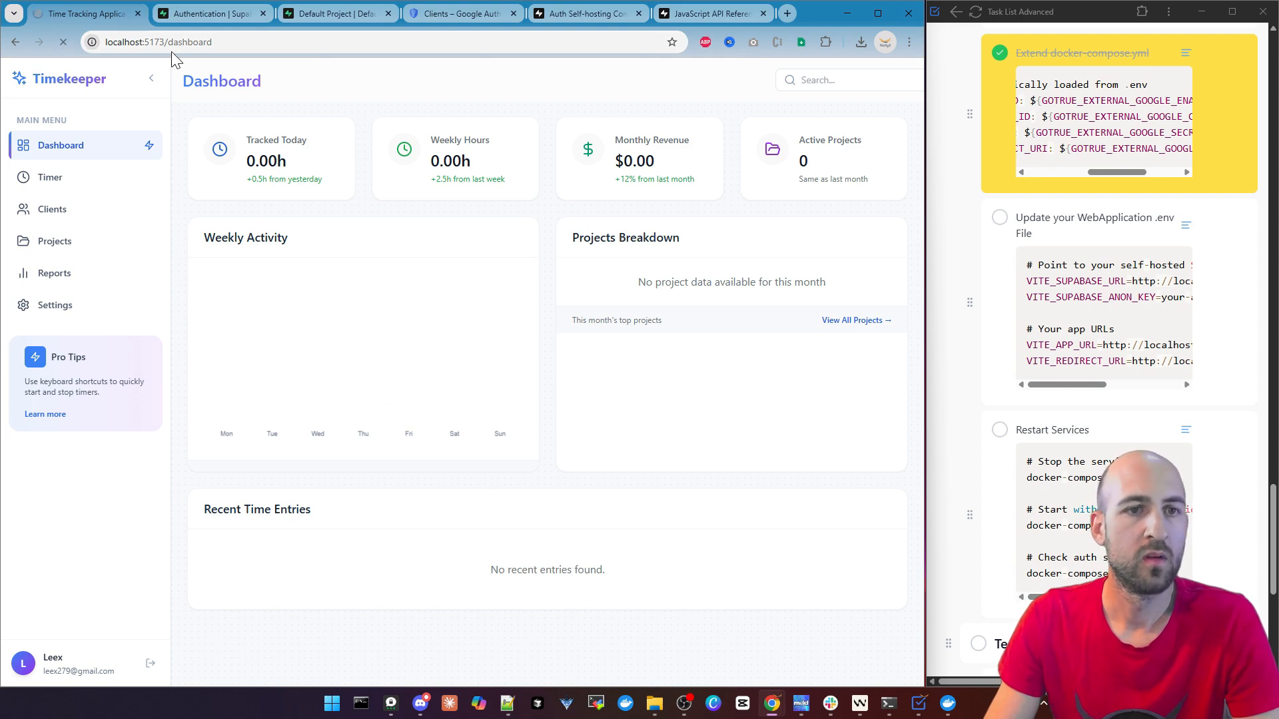
drag(170, 46, 391, 34)
click(355, 259)
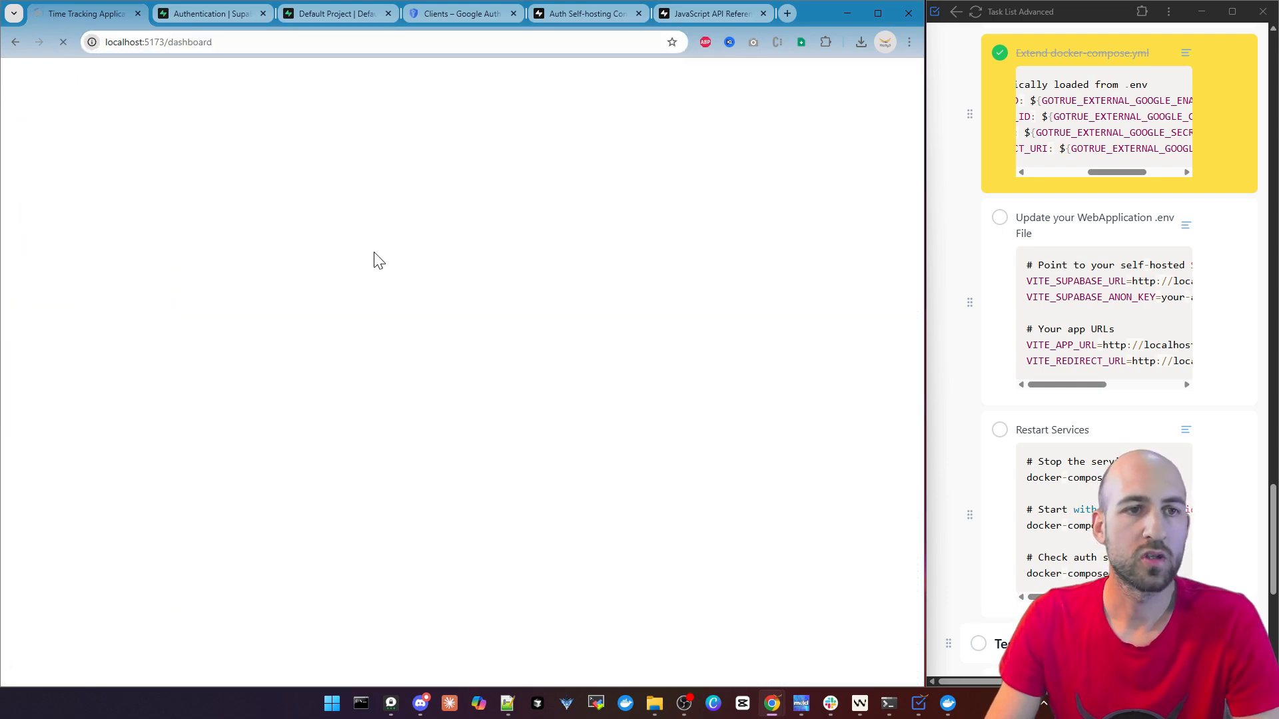
Delete all users from the Authentication users list of the self-hosted Supabase project at localhost:8000
click(332, 14)
mouse_move(15, 252)
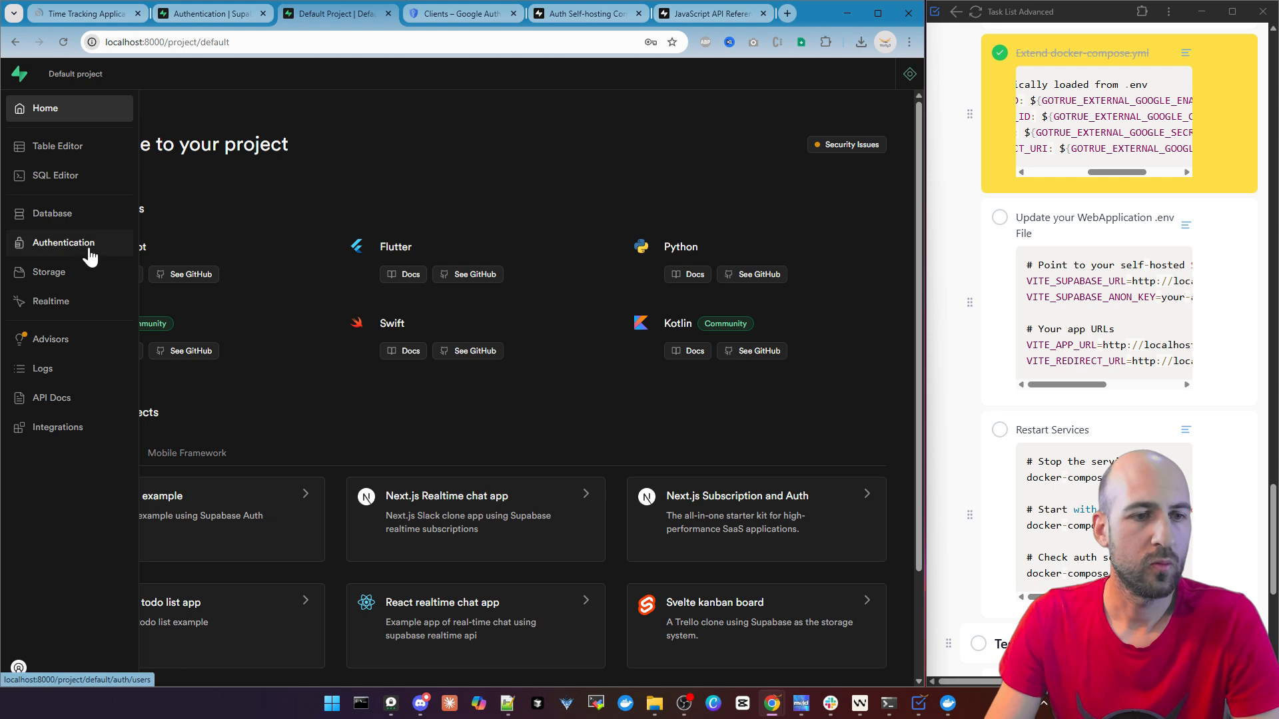
click(90, 257)
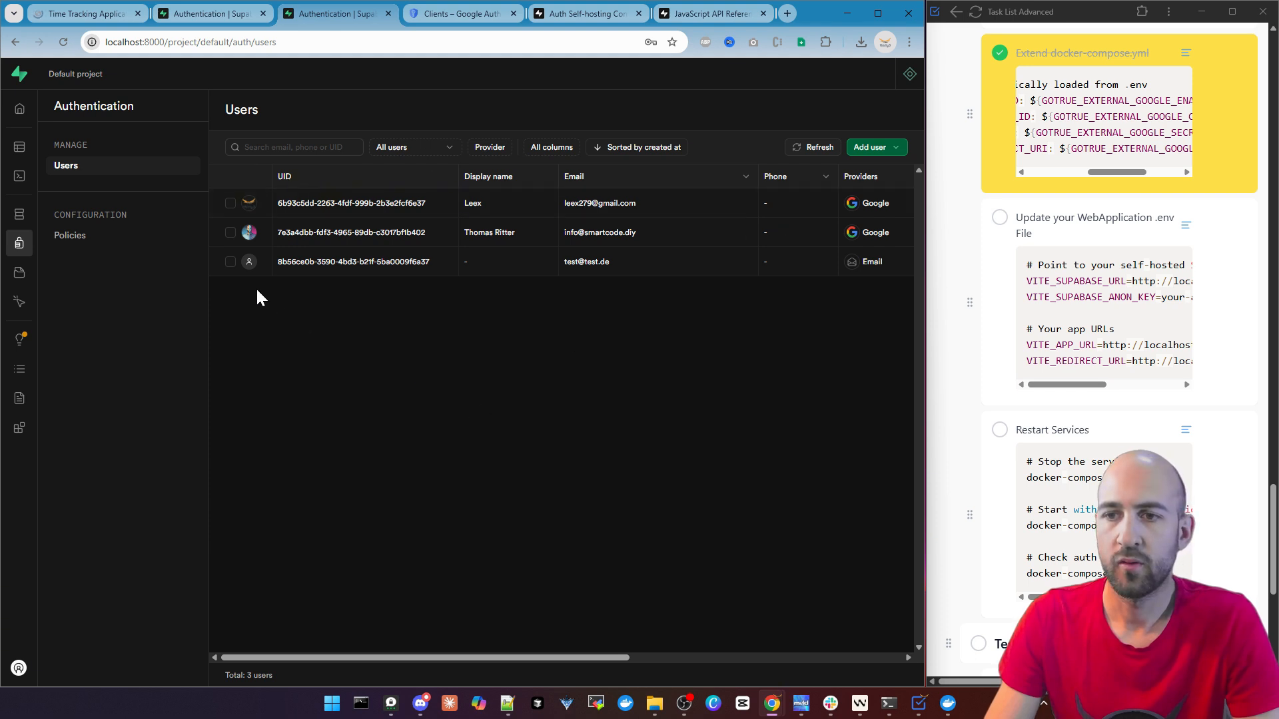
click(230, 261)
click(229, 230)
click(229, 203)
click(231, 233)
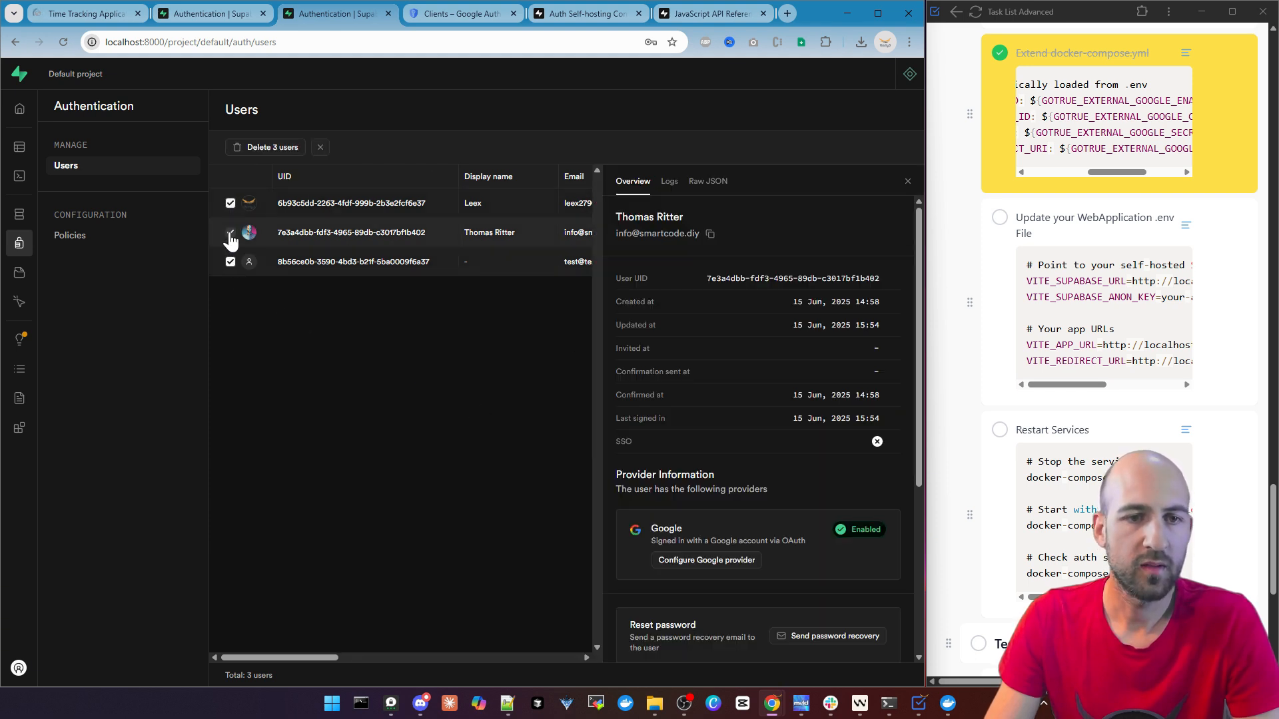
click(248, 149)
click(541, 455)
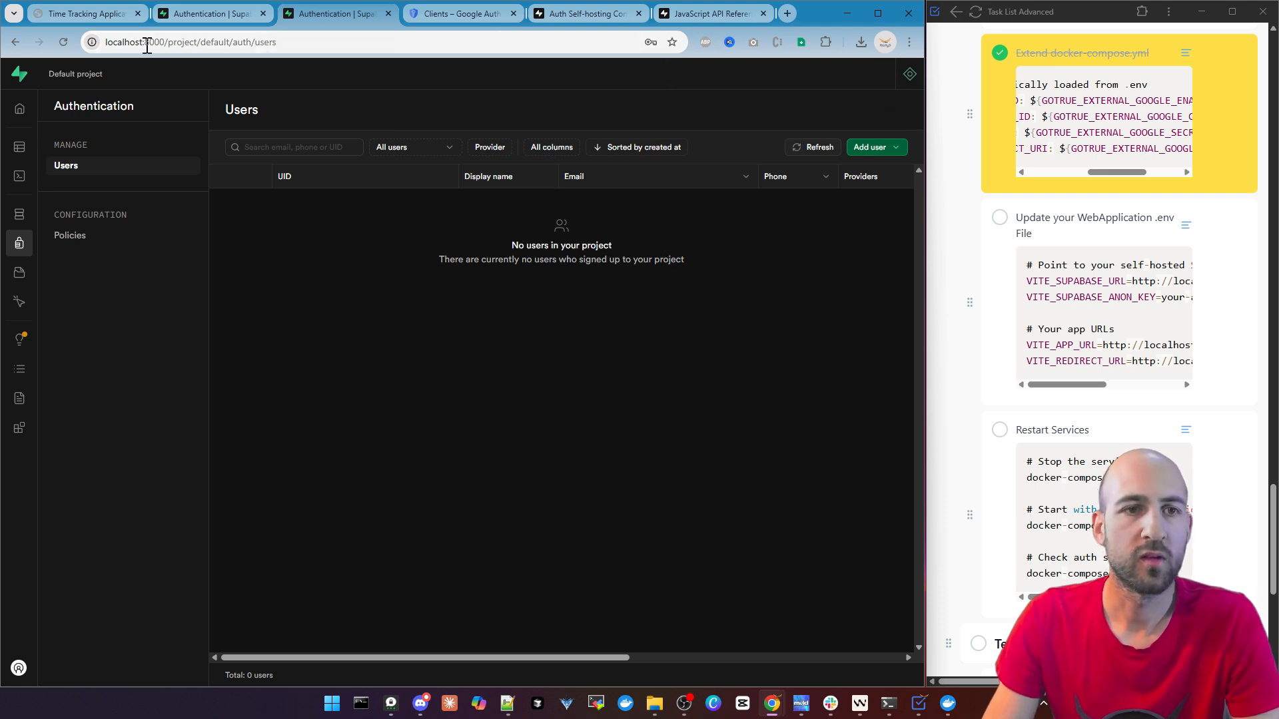
Sign in to Timekeeper with the second listed Google account and refresh the self-hosted Supabase users list
drag(144, 42, 213, 42)
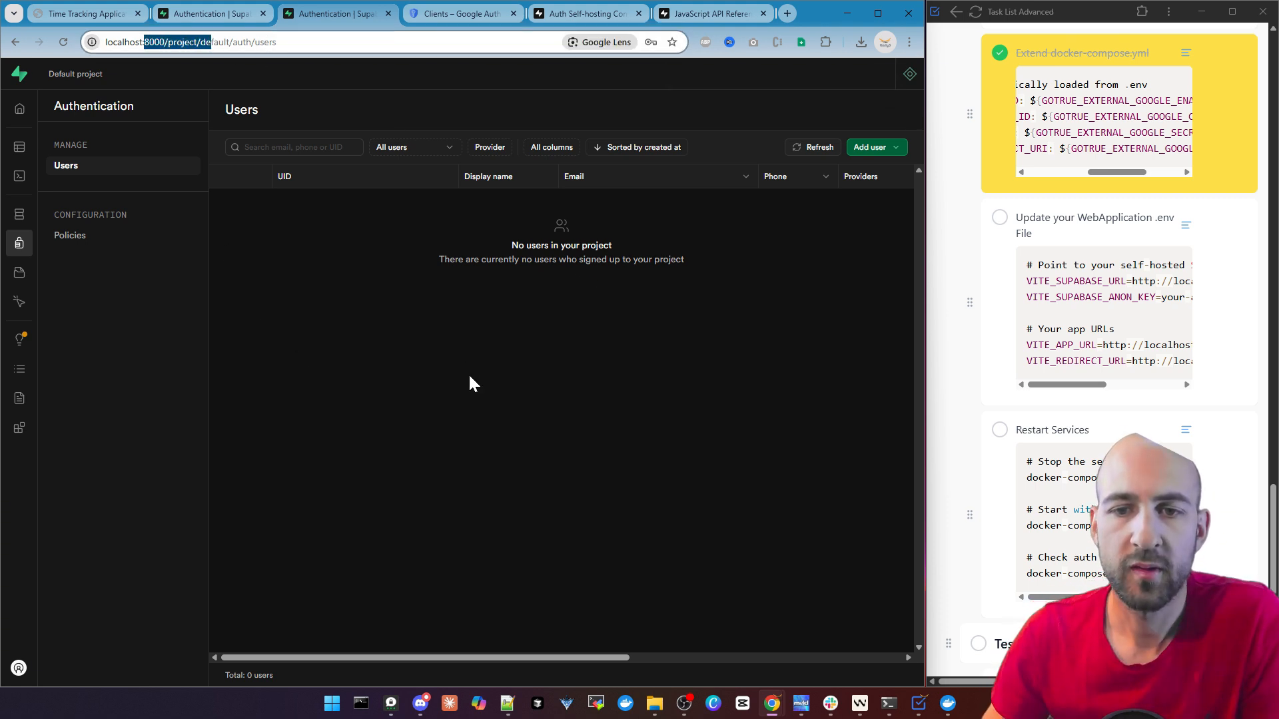
key(ctrl+1)
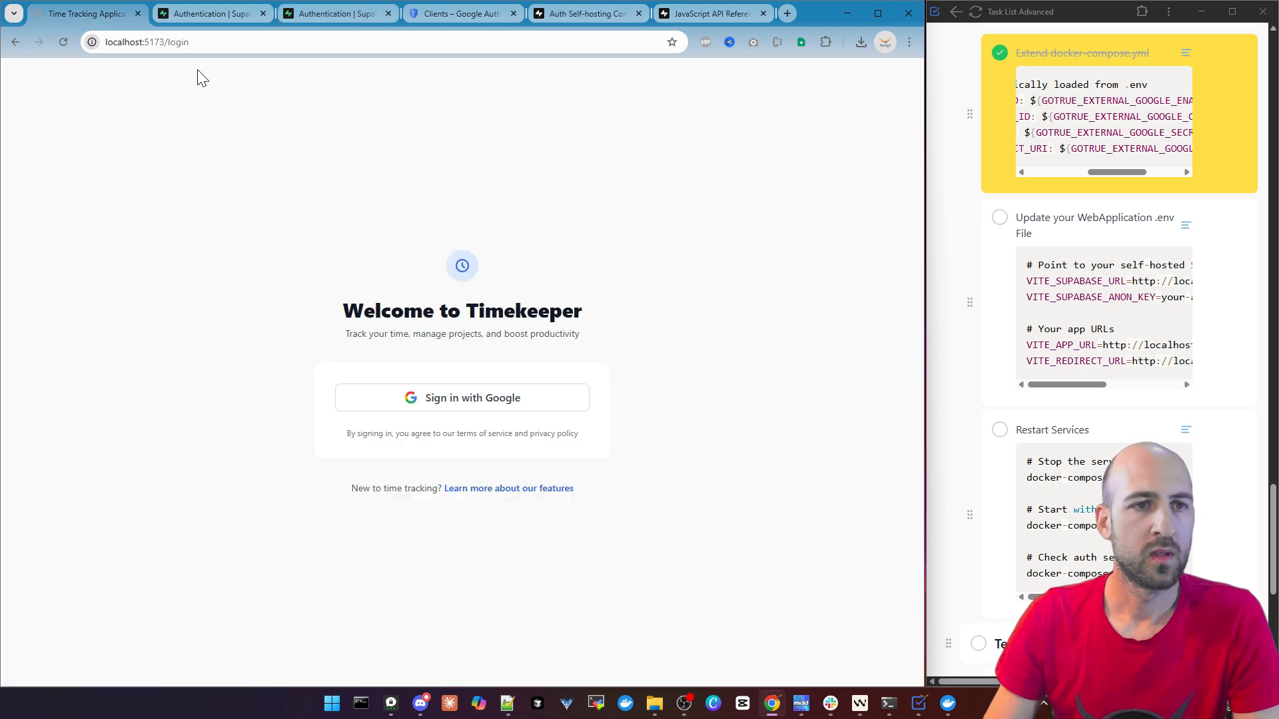
click(474, 404)
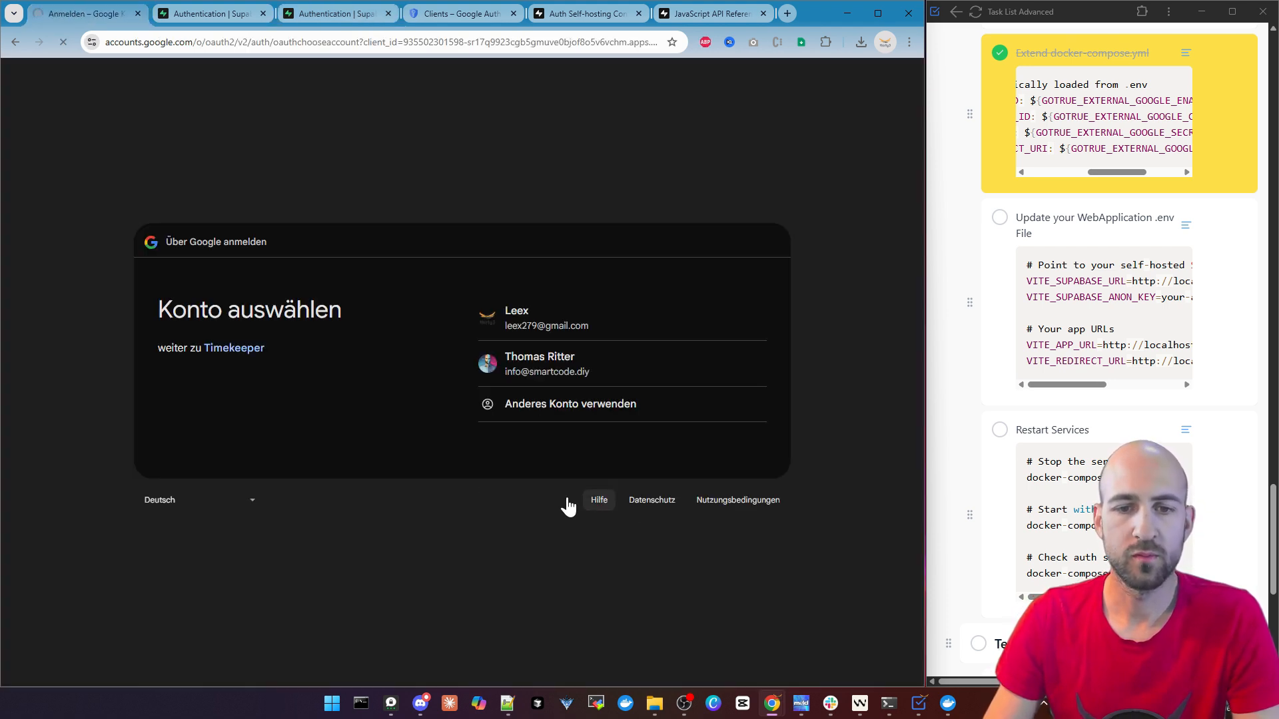
click(570, 367)
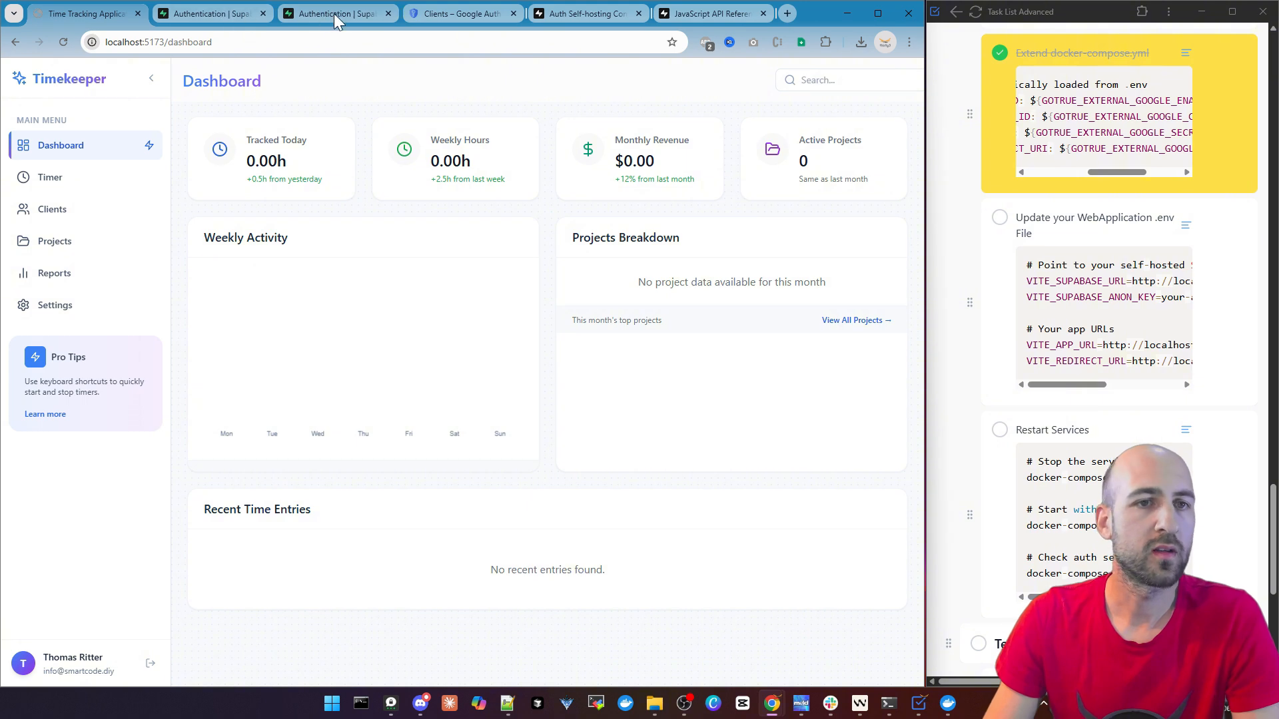
click(334, 14)
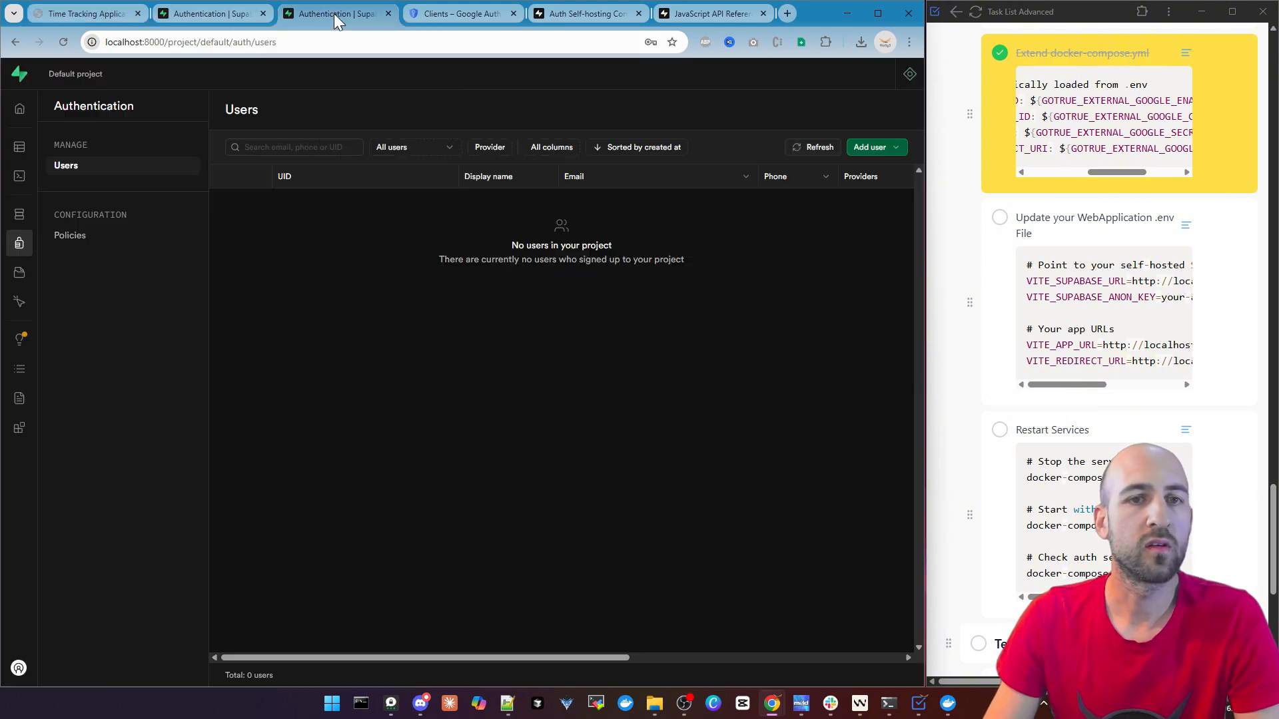
click(814, 151)
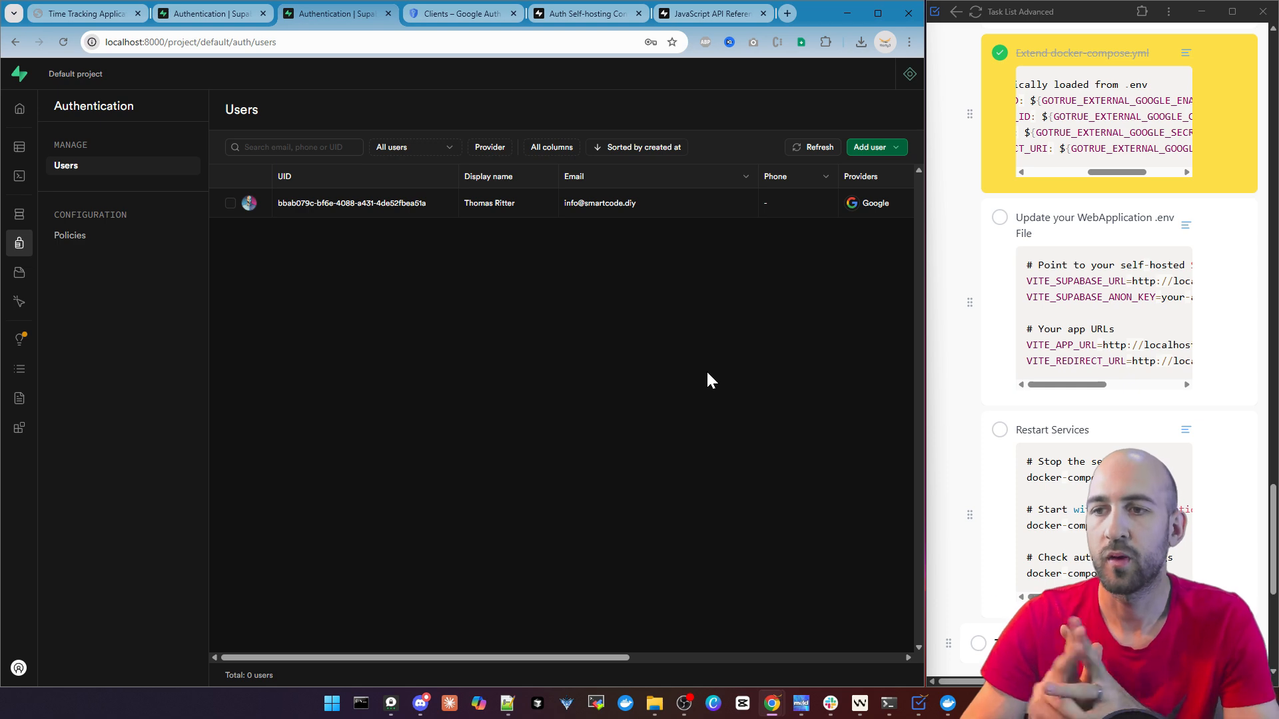
Mark the tasks Update your WebApplication .env File, Restart Services, and Run and Test OAuth Flow as completed in the task list
click(999, 217)
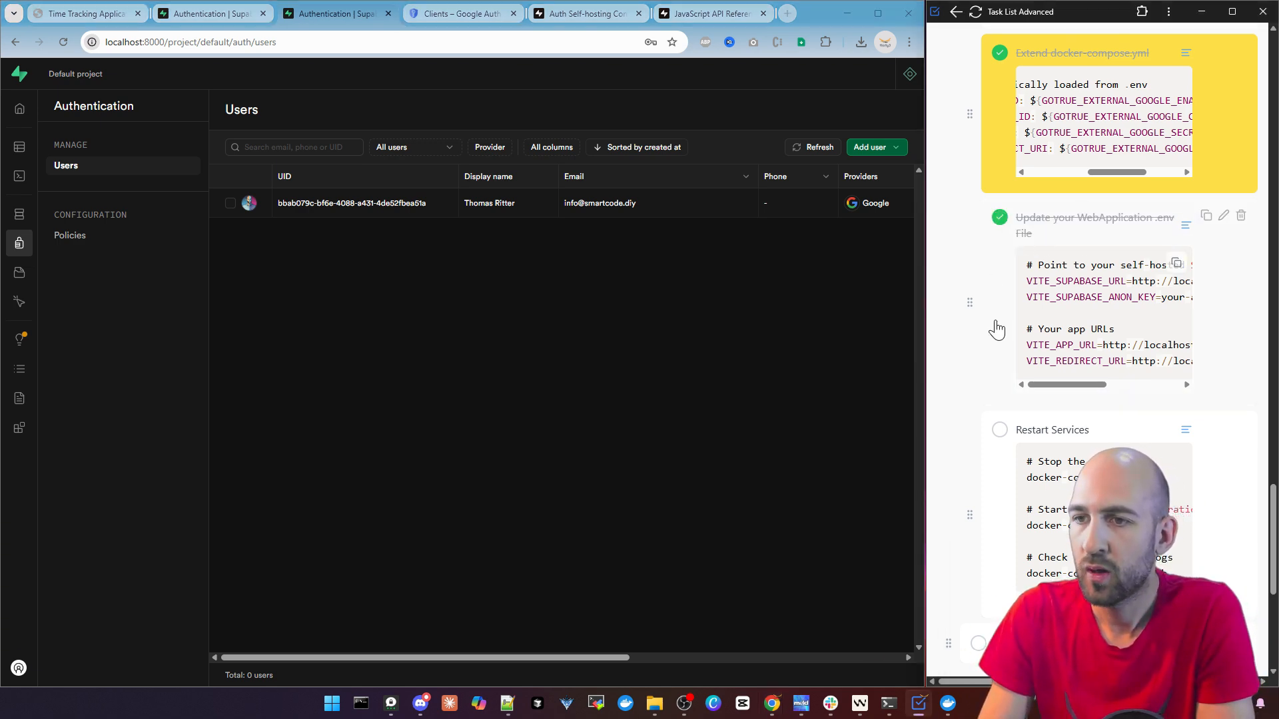
click(999, 429)
scroll(1132, 280, down, 5)
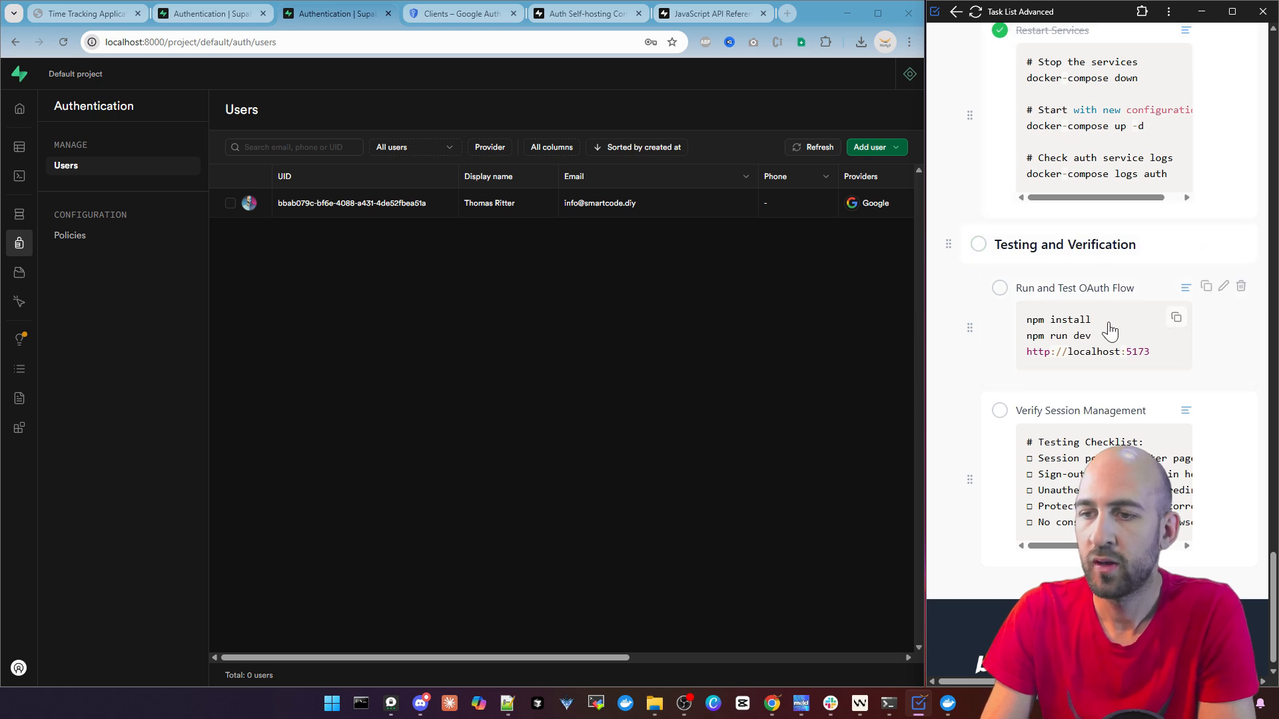
click(999, 288)
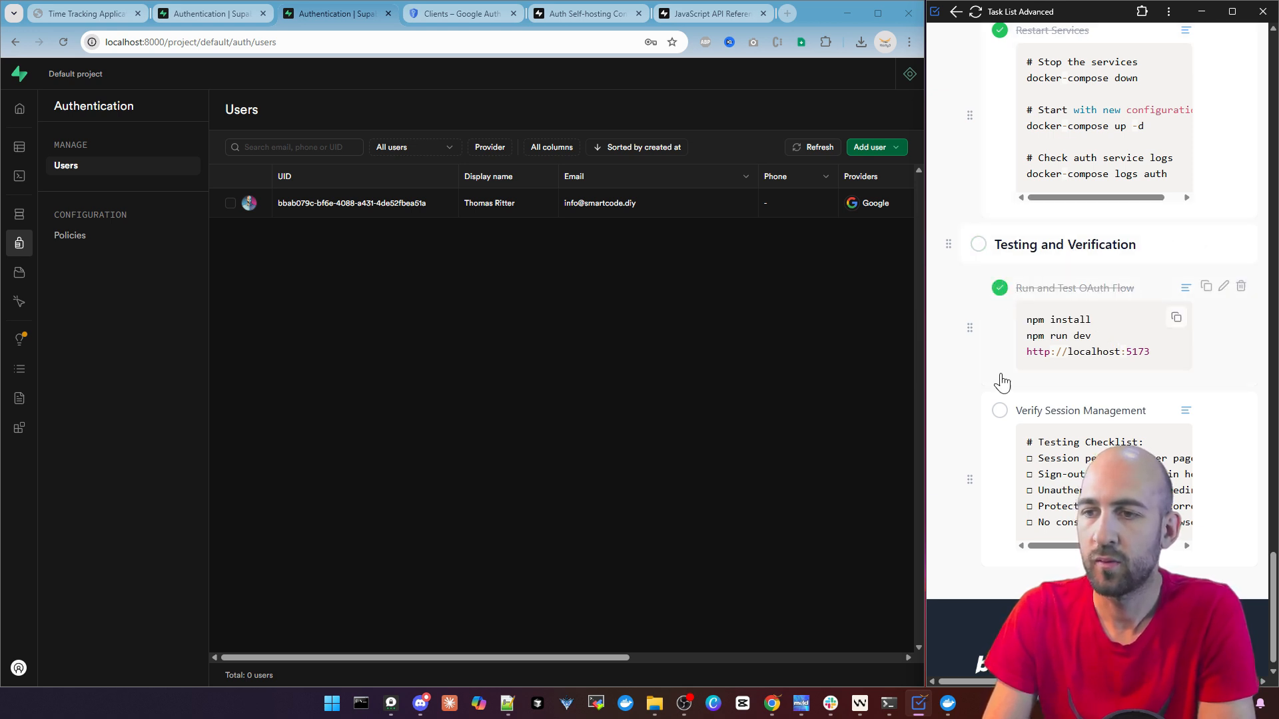
Highlight the sign-out item in the Verify Session Management checklist and sign out of Timekeeper
scroll(1059, 359, down, 1)
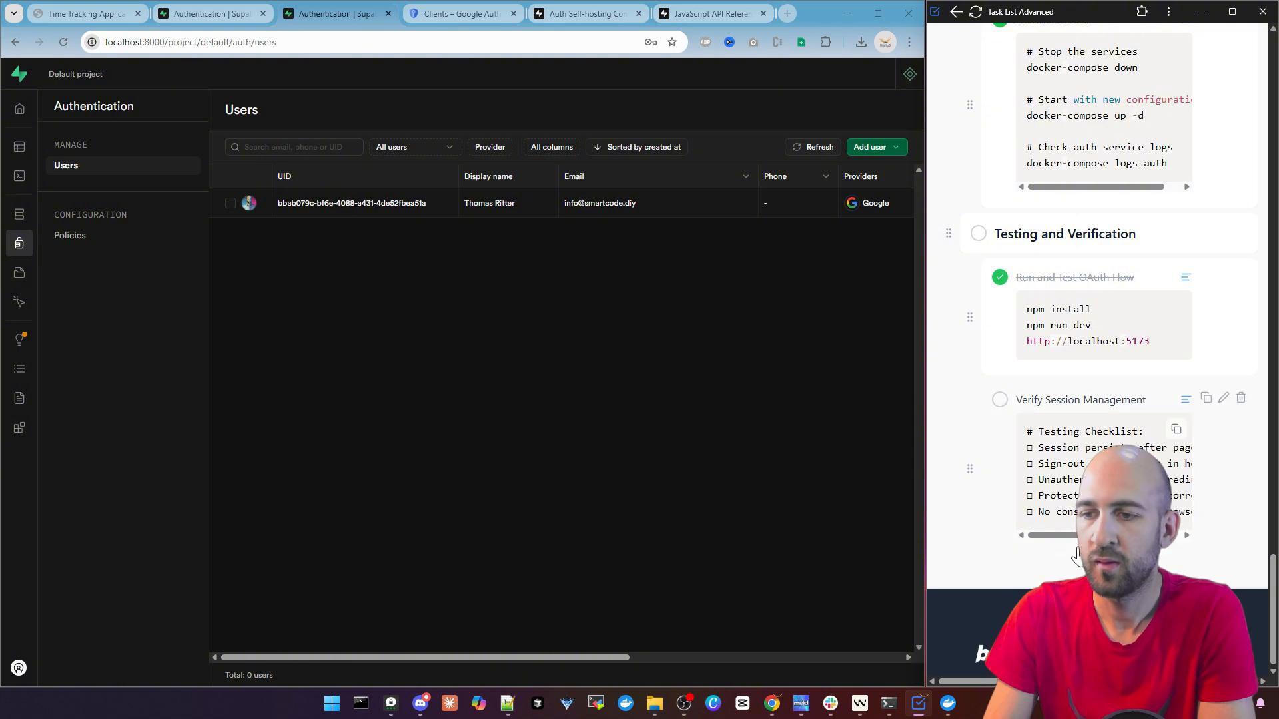
drag(1137, 534, 1044, 529)
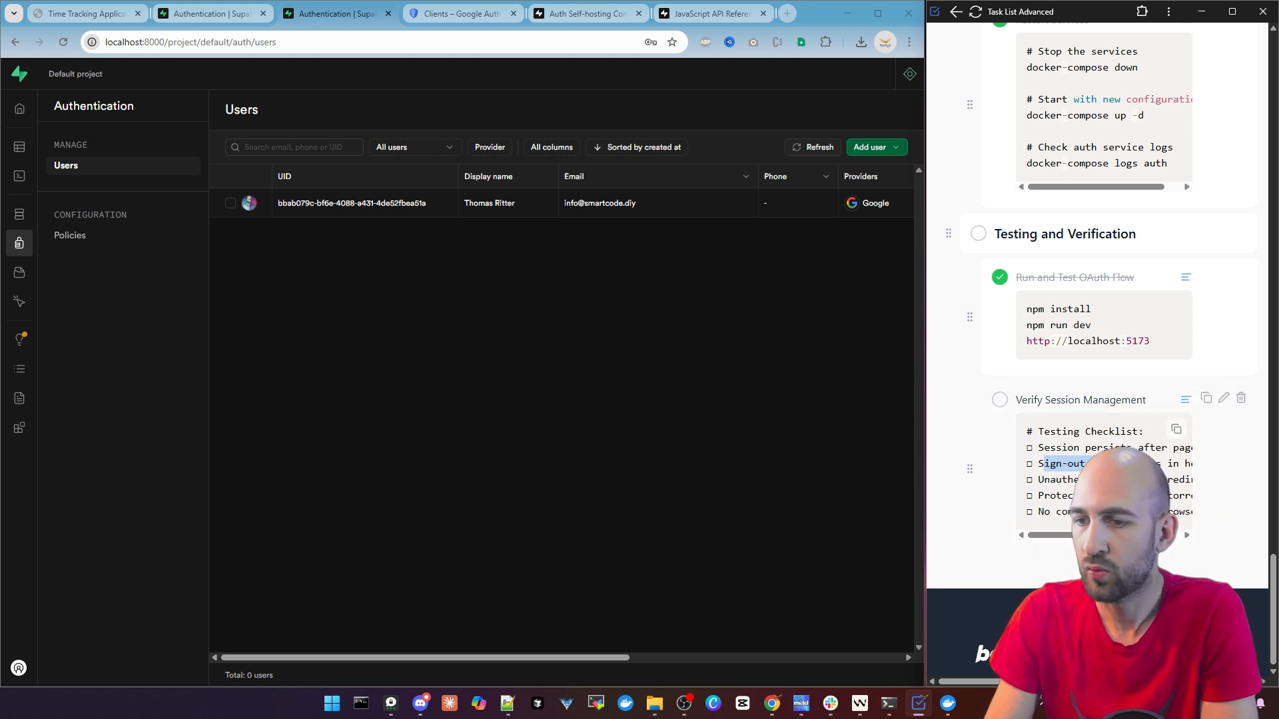
drag(1139, 462, 1150, 458)
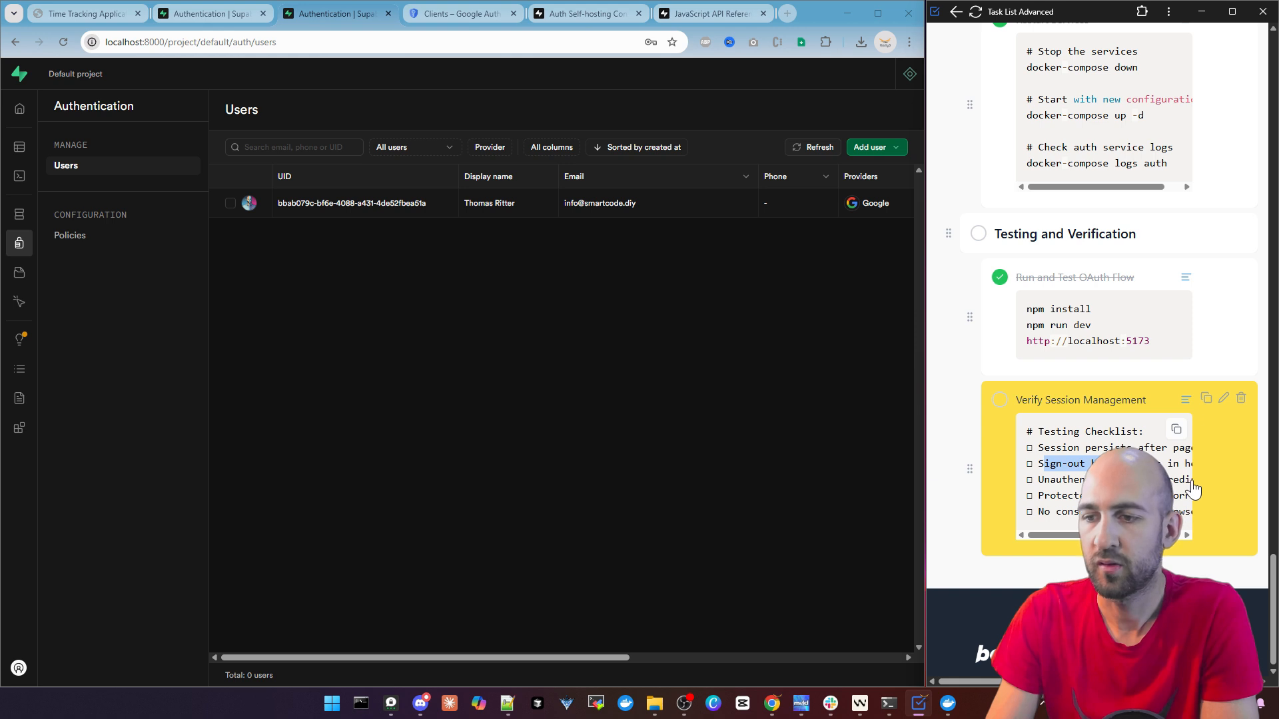
click(86, 13)
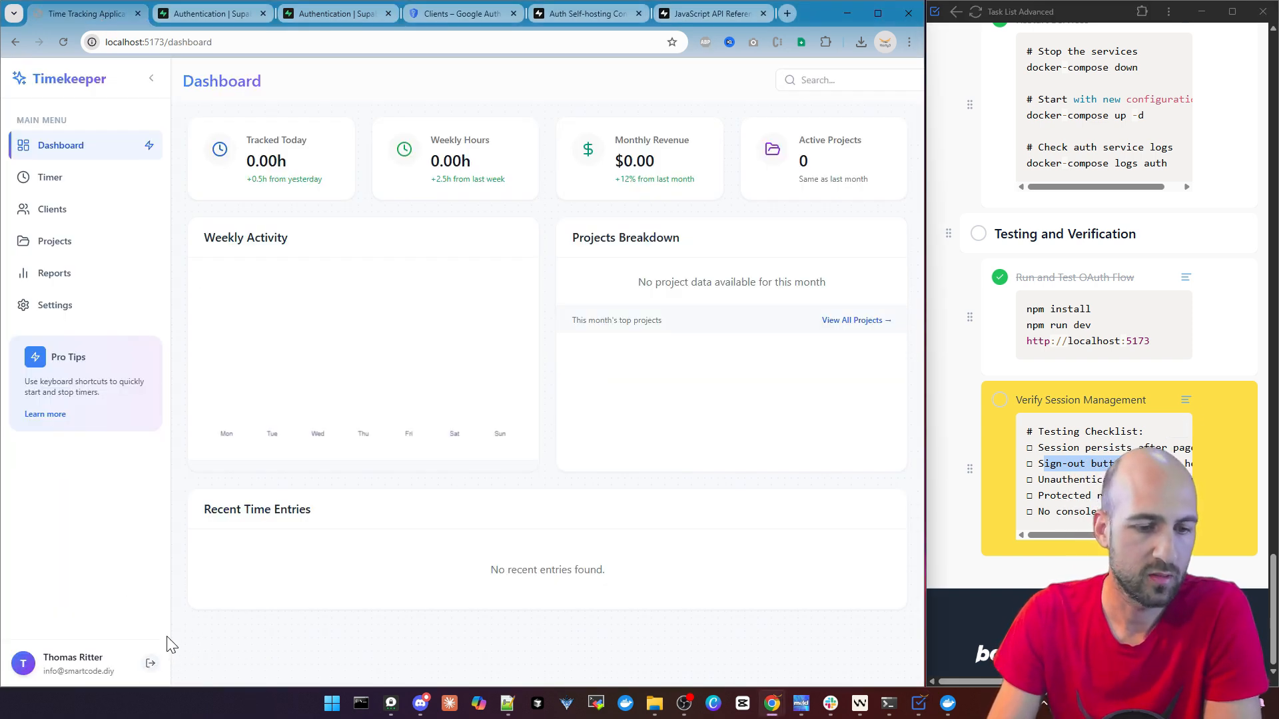
click(152, 666)
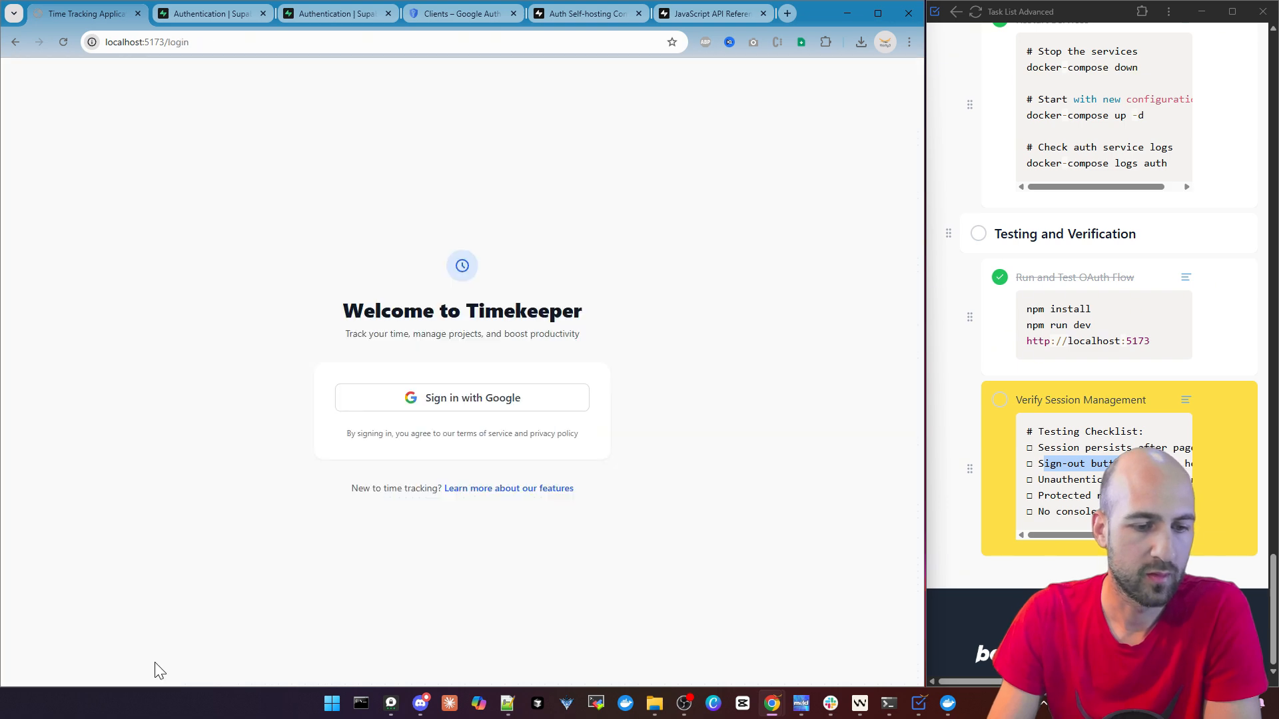
Sign in to Timekeeper with the first listed Google account and mark the Verify Session Management task as completed
click(467, 402)
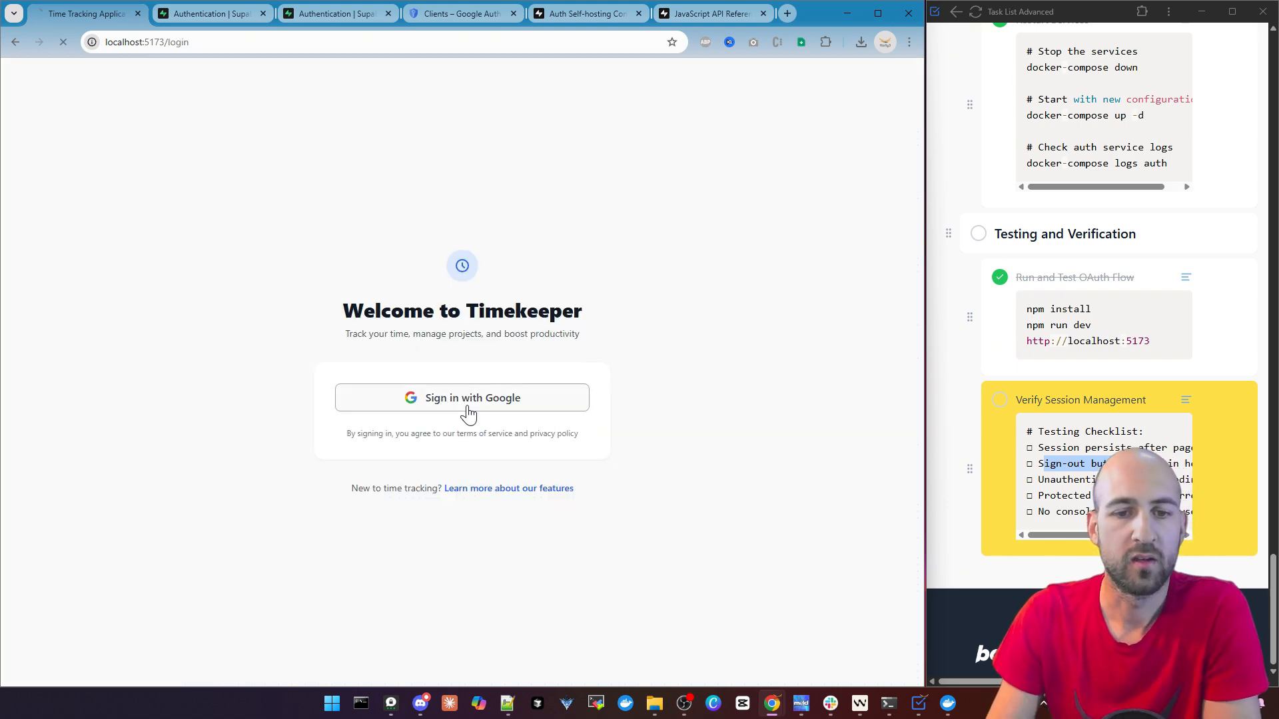
click(572, 327)
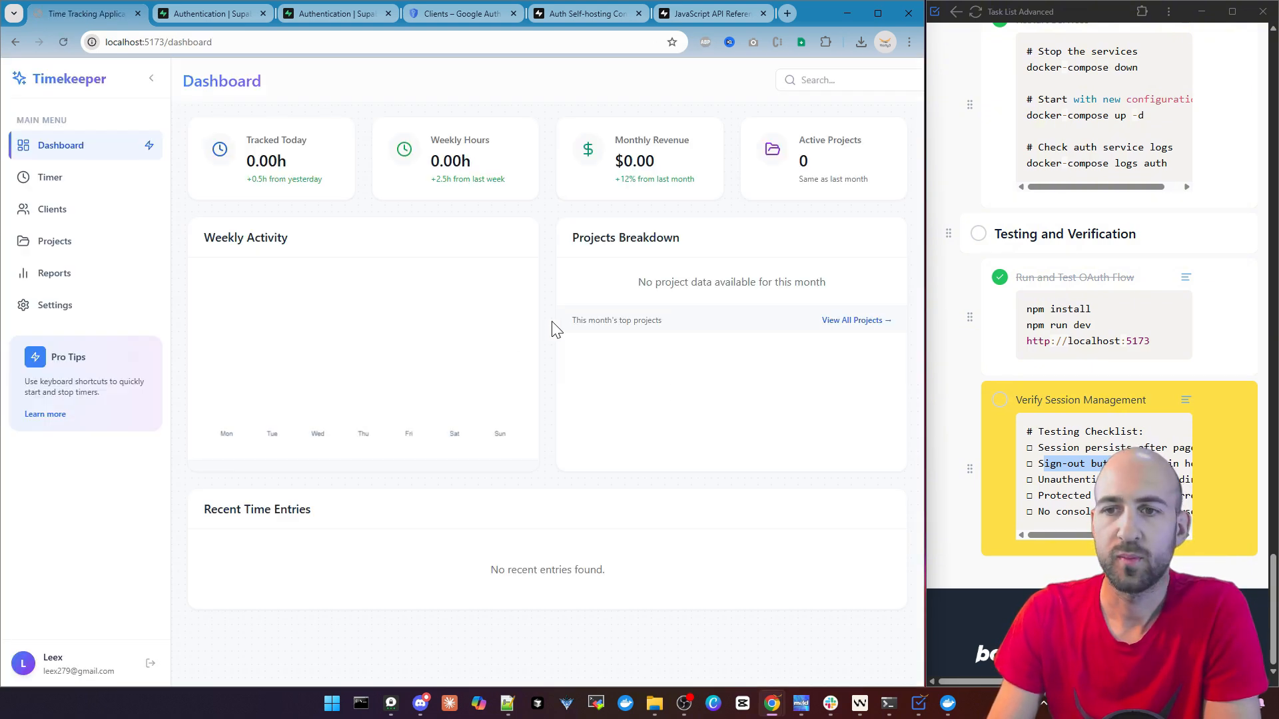
click(1000, 400)
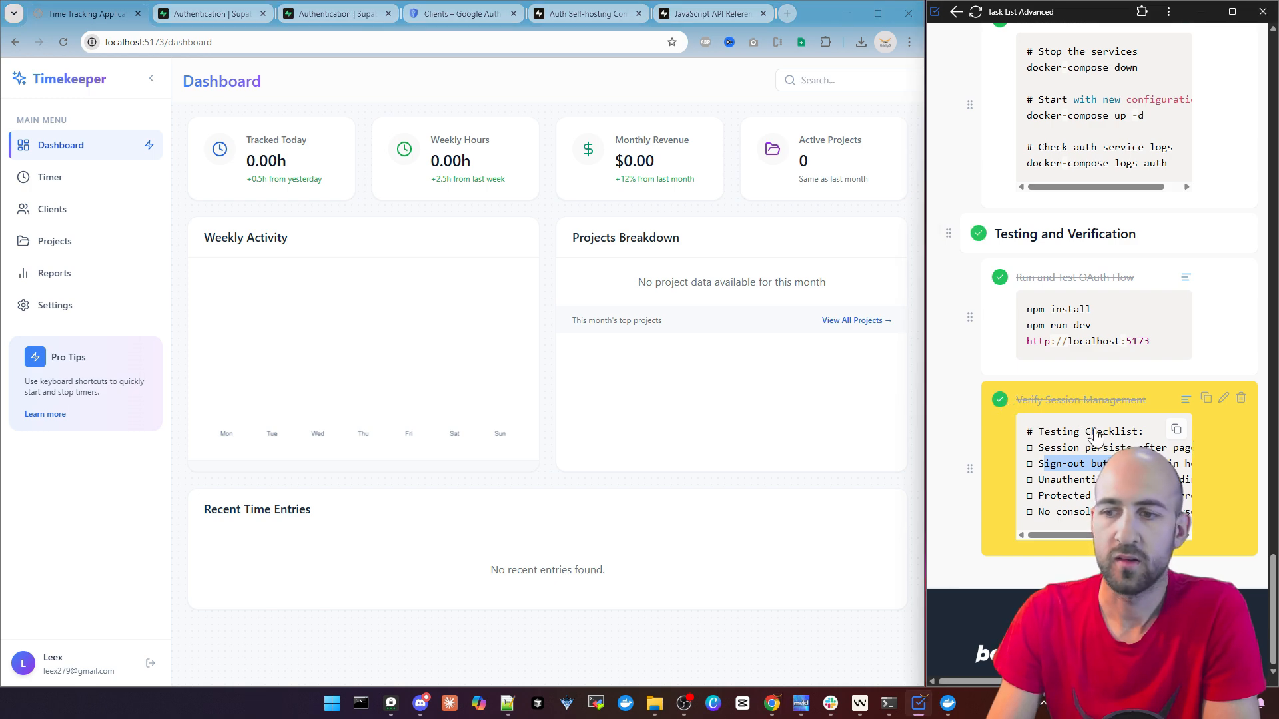
scroll(1070, 409, up, 4)
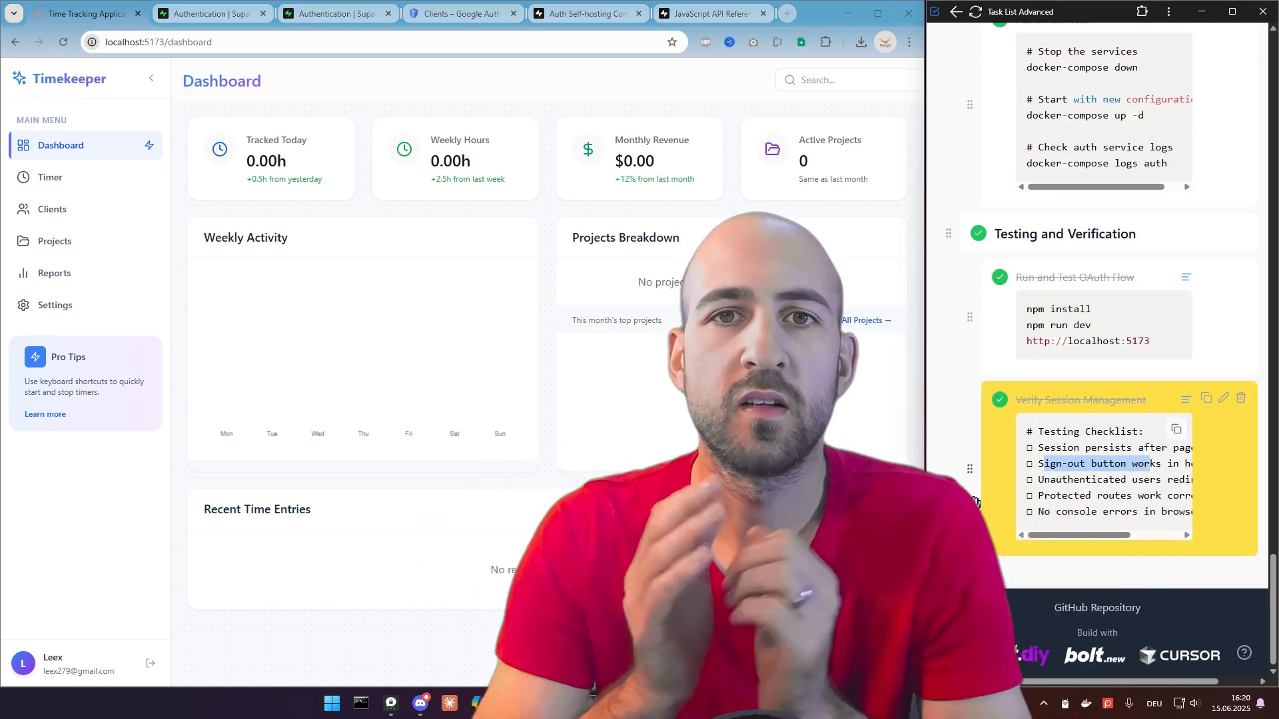